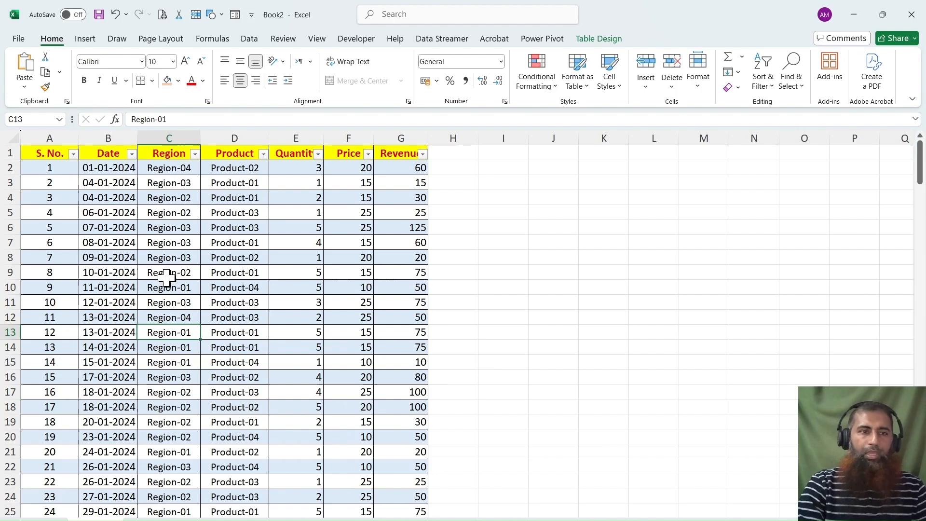
Review the sales table's Date, Region, Product, Quantity and Price columns and the Revenue formula in G2.
click(122, 139)
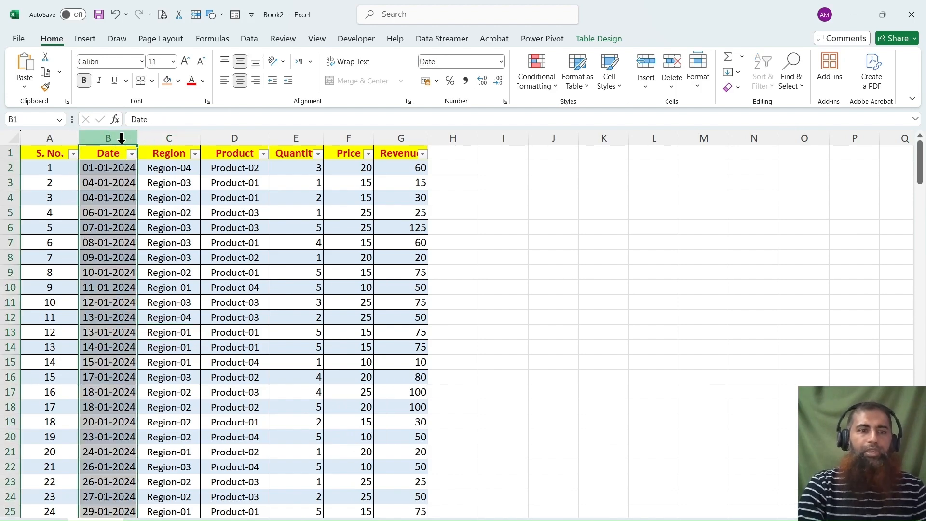
click(166, 139)
click(255, 138)
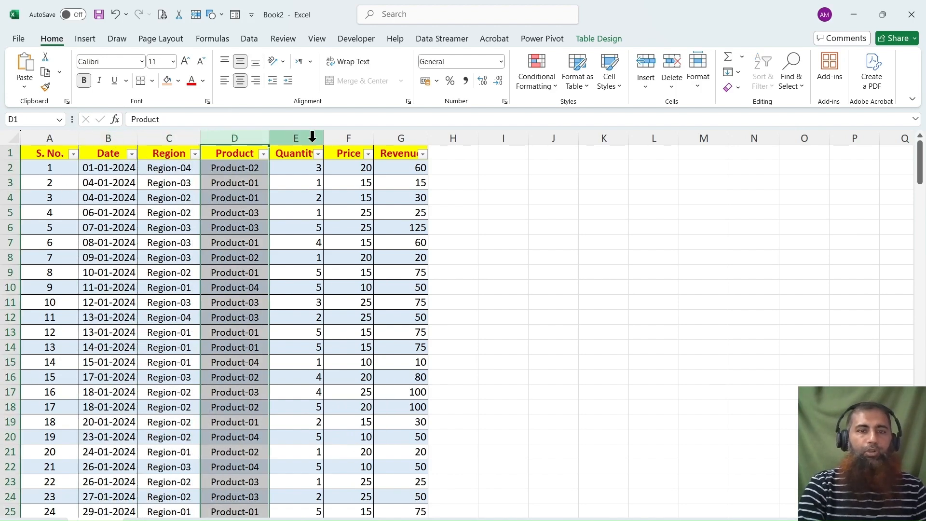
drag(306, 139, 345, 139)
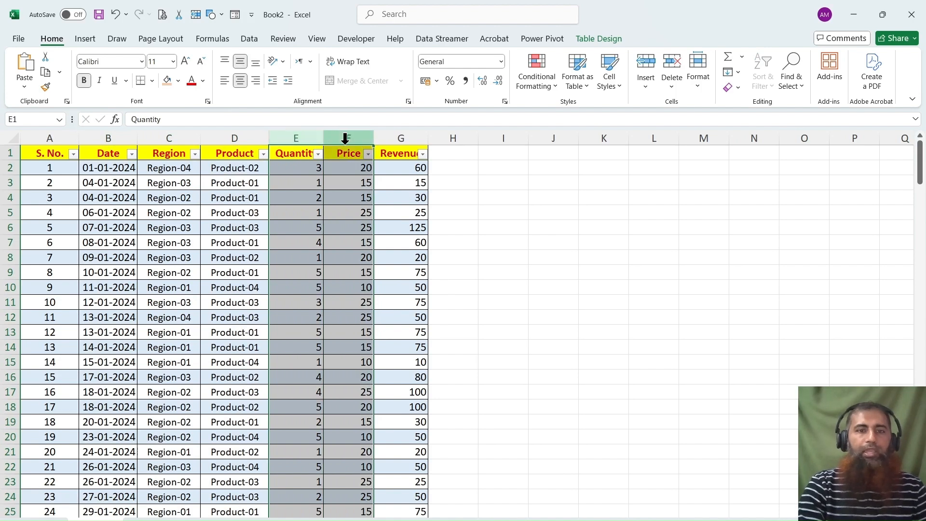
click(399, 166)
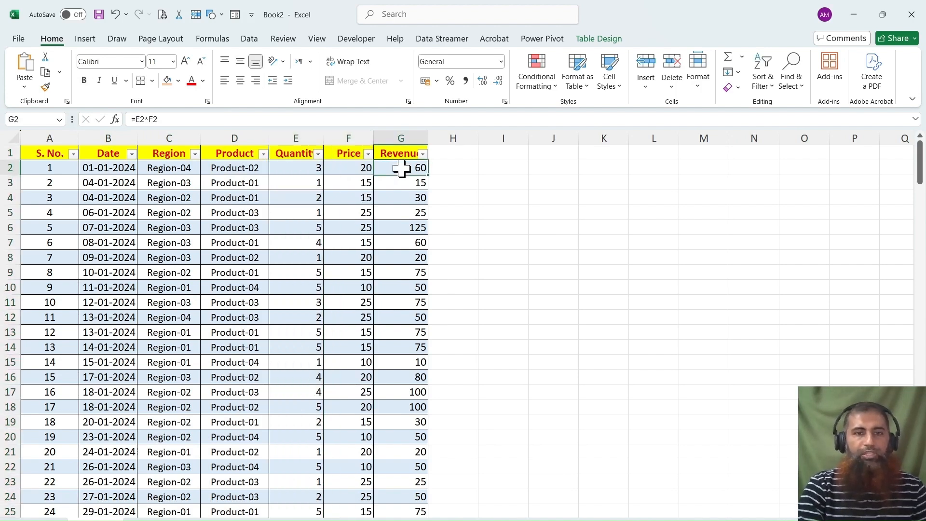
click(166, 120)
drag(165, 119, 129, 120)
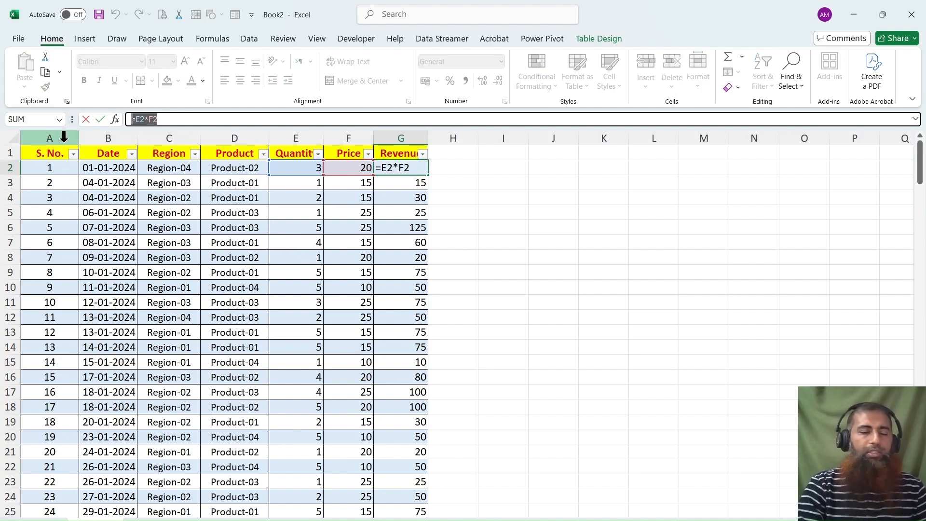
drag(63, 138, 404, 124)
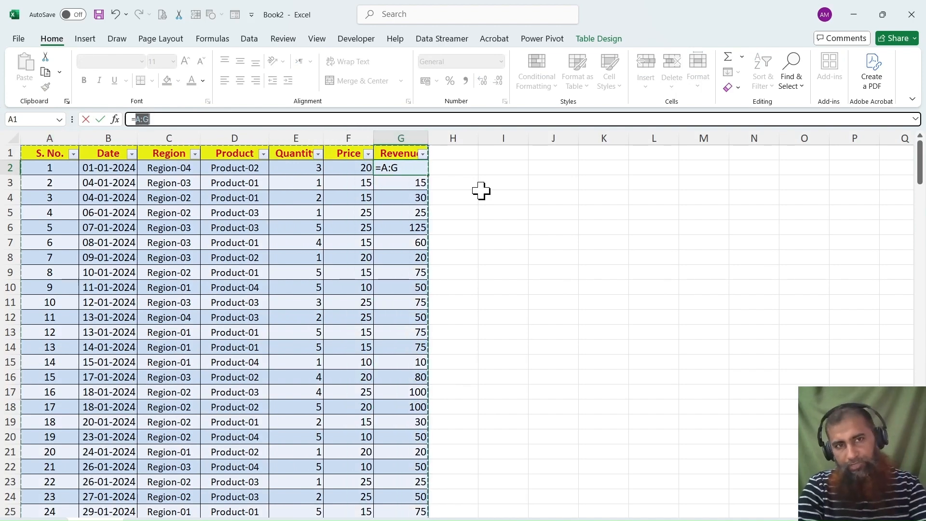
key(Escape)
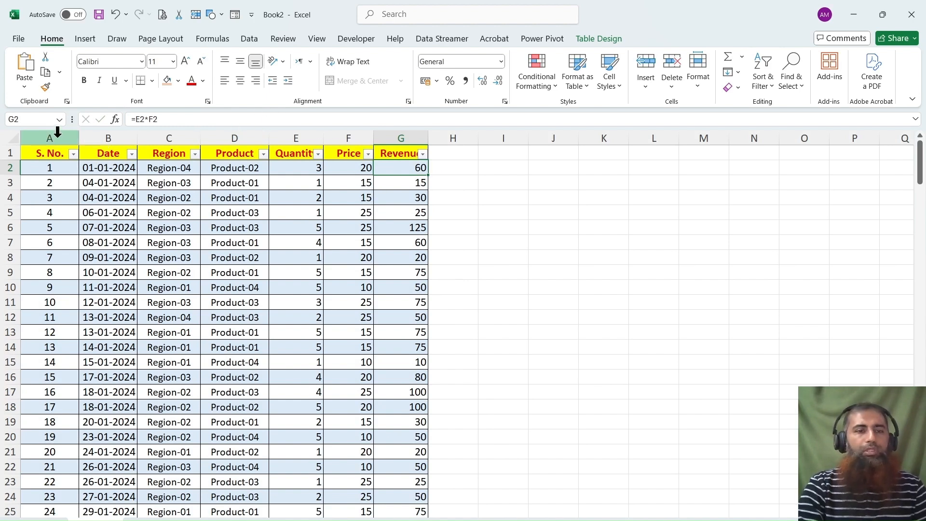
Create an empty PivotTable on a new worksheet from the sales table.
click(99, 211)
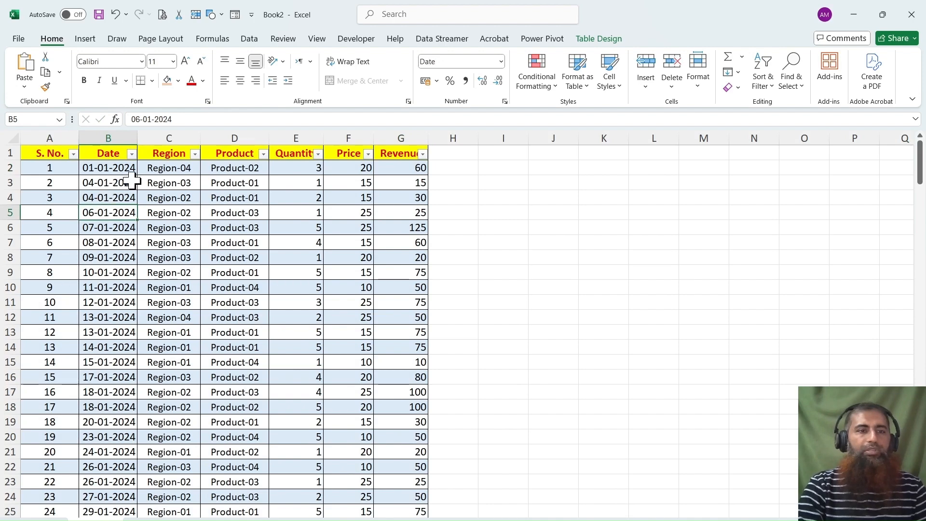
click(83, 36)
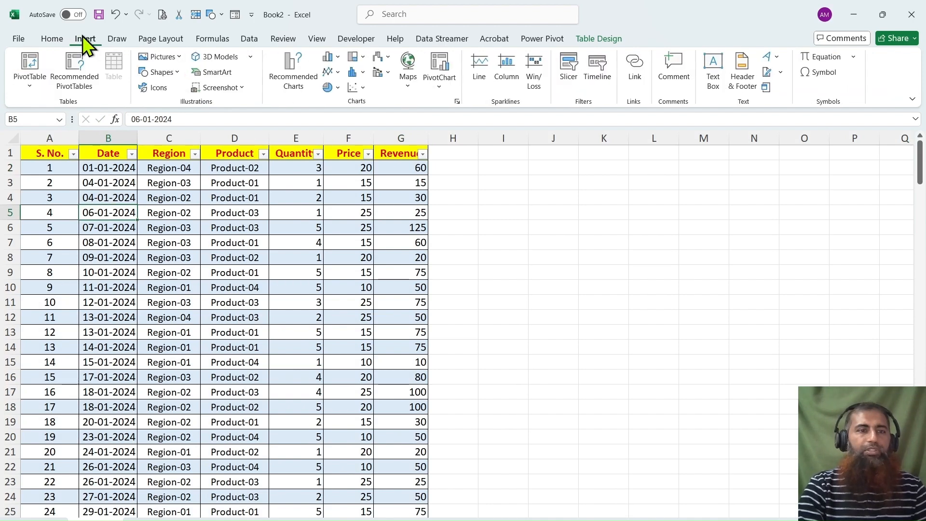
click(42, 68)
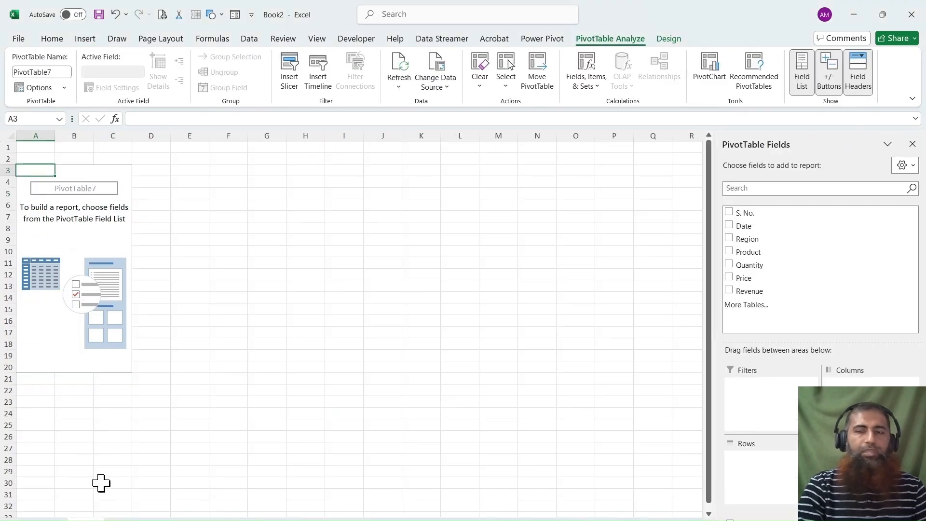
Enter the heading "KPIs" in cell A1 above the empty PivotTable.
click(44, 146)
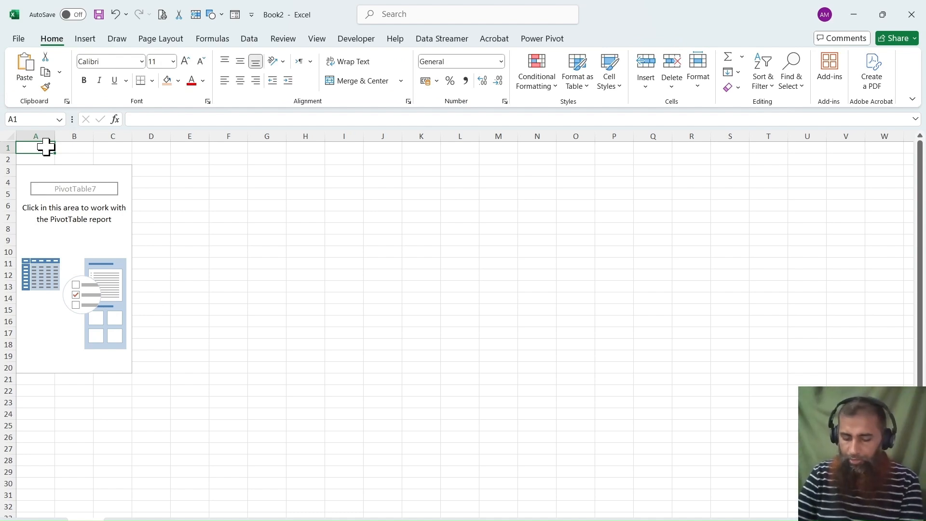
text(KPIs)
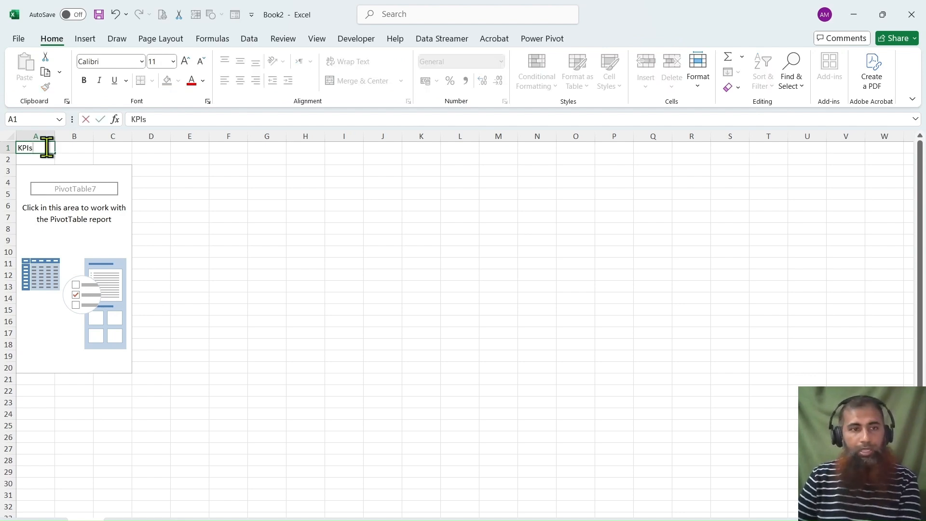
key(Return)
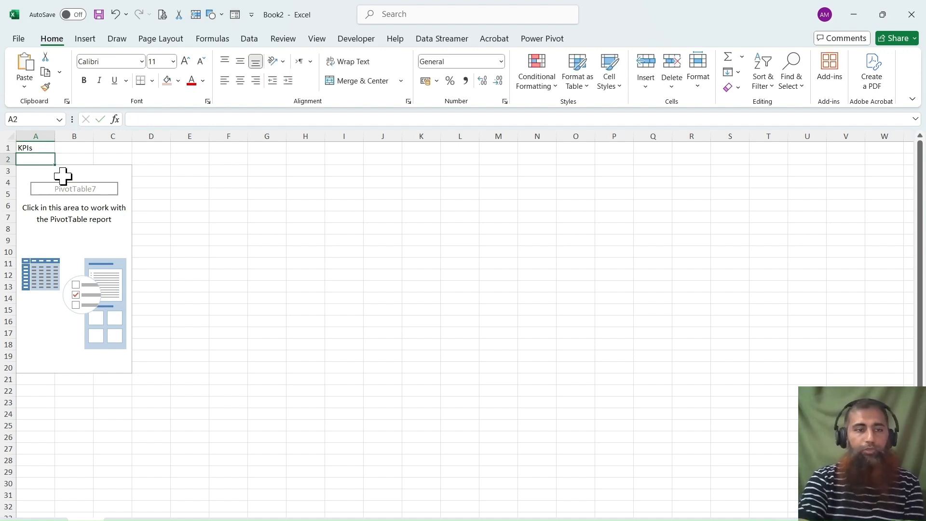
Check the source data's Revenue and Quantity columns and add Revenue as the PivotTable's summed value.
click(50, 180)
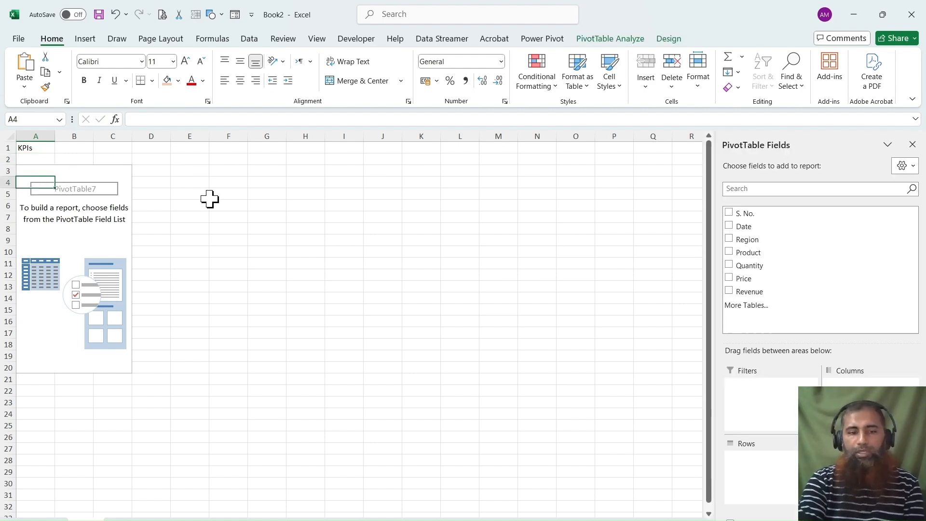
click(142, 518)
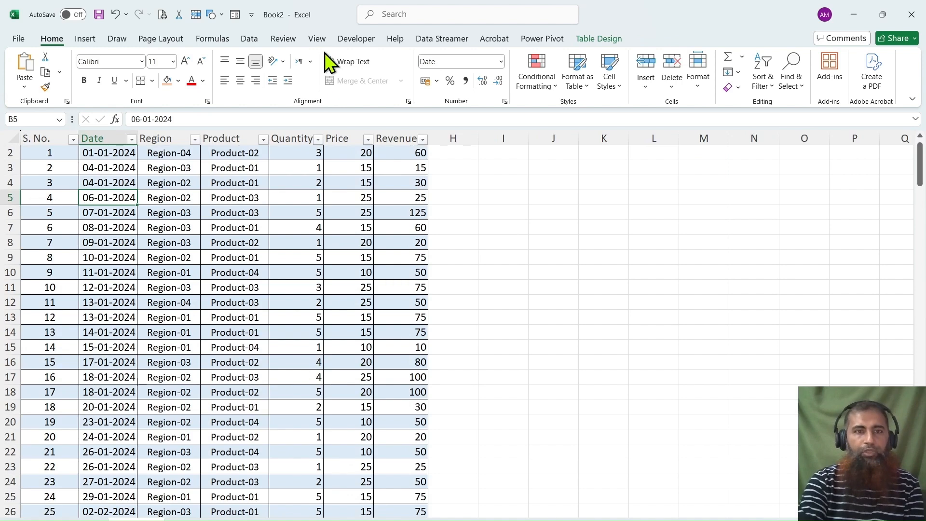
scroll(237, 227, up, 1)
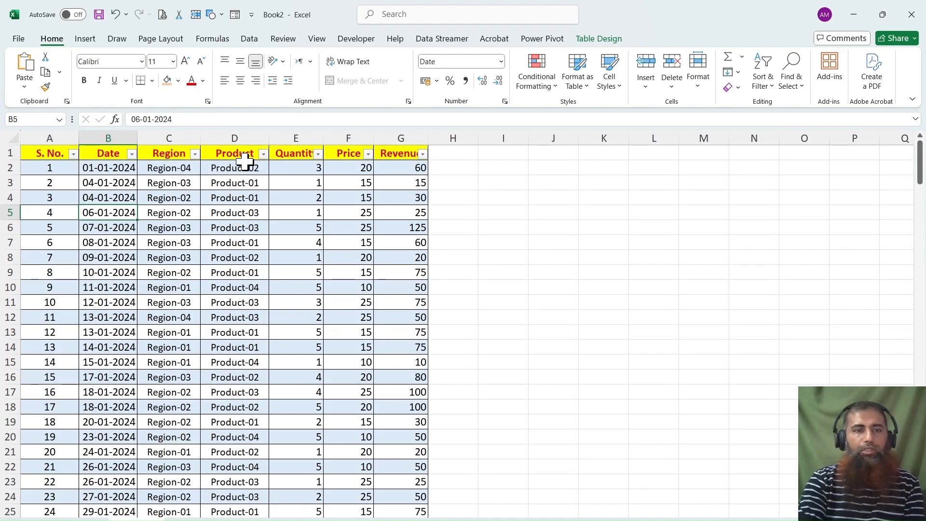
click(397, 138)
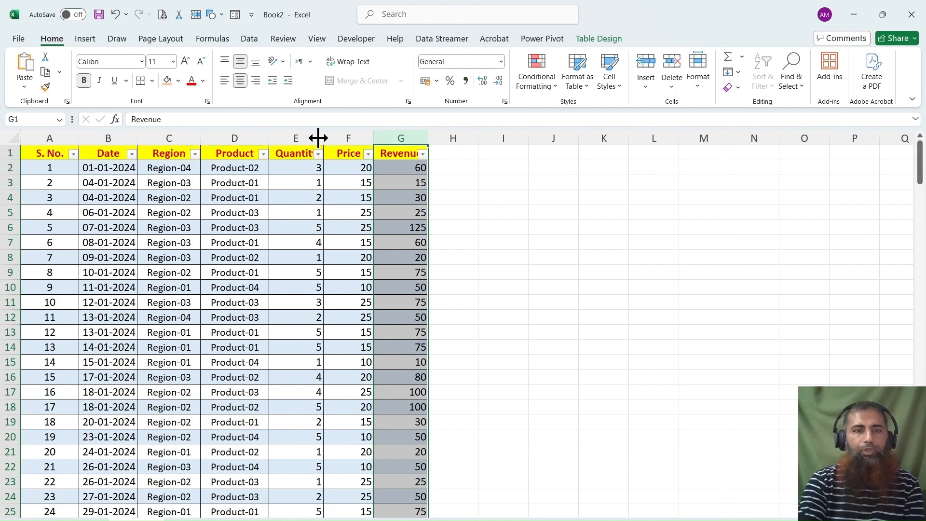
click(302, 138)
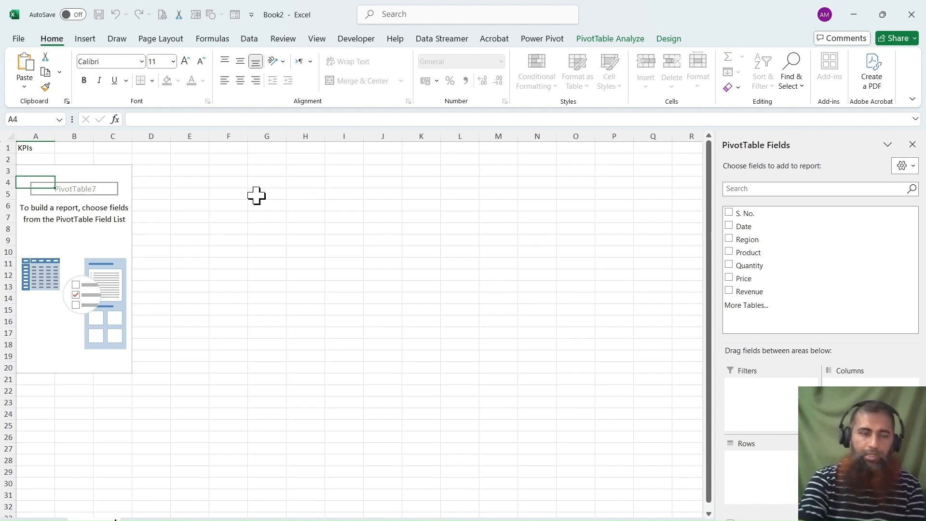
click(730, 290)
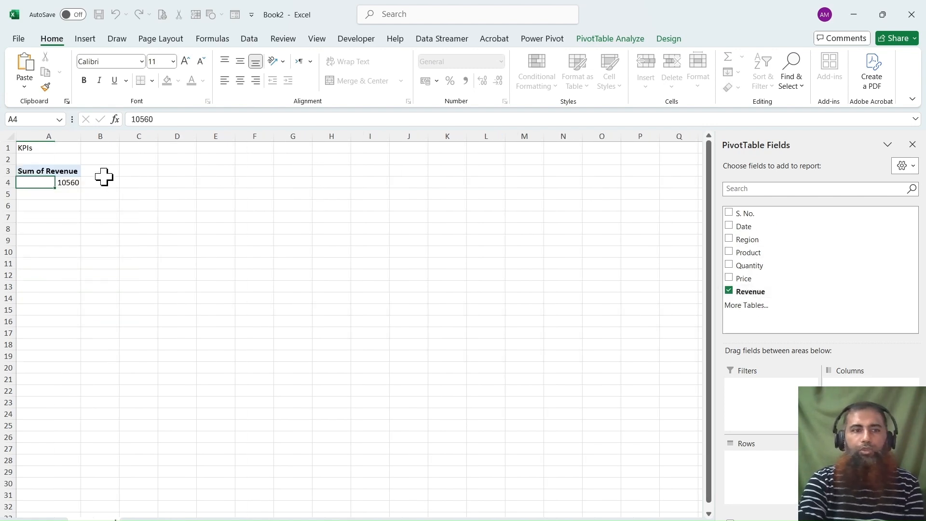
Link cell C4 to the PivotTable's revenue total in A4 with a GETPIVOTDATA formula.
click(71, 182)
click(148, 179)
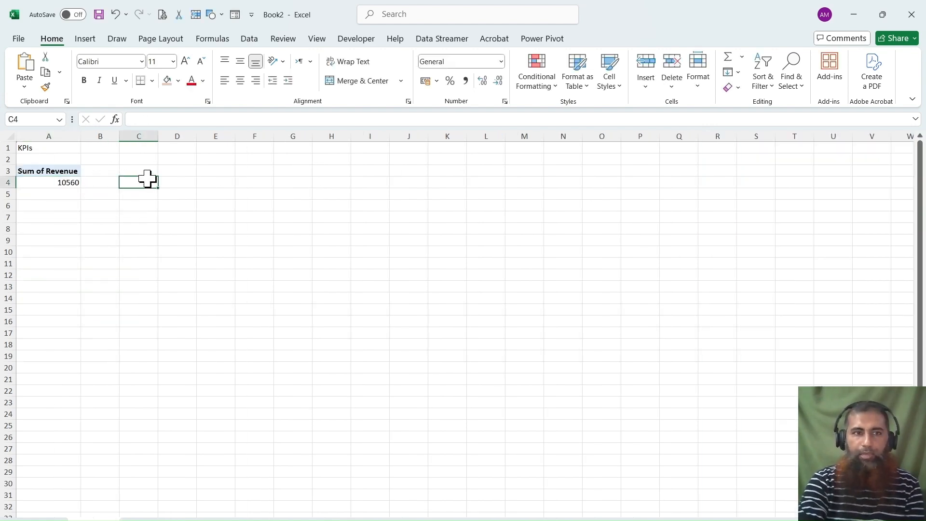
text(=)
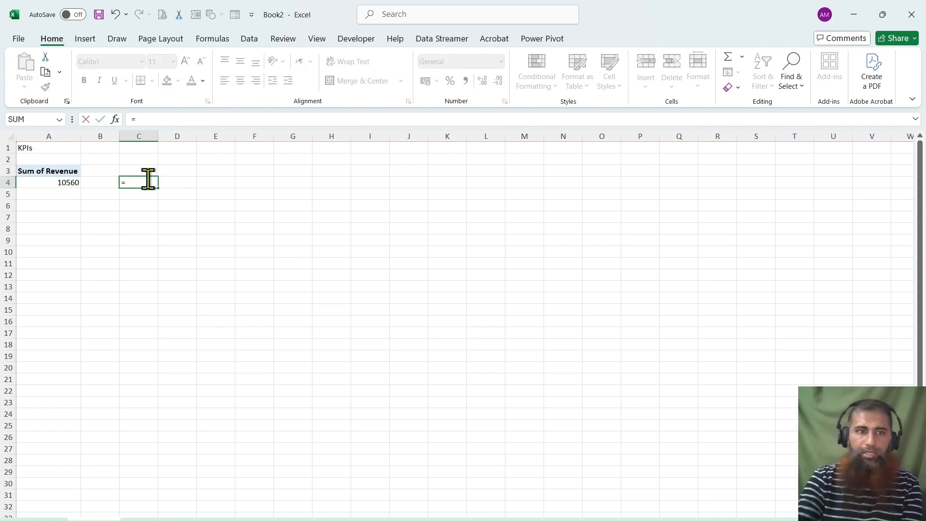
click(63, 182)
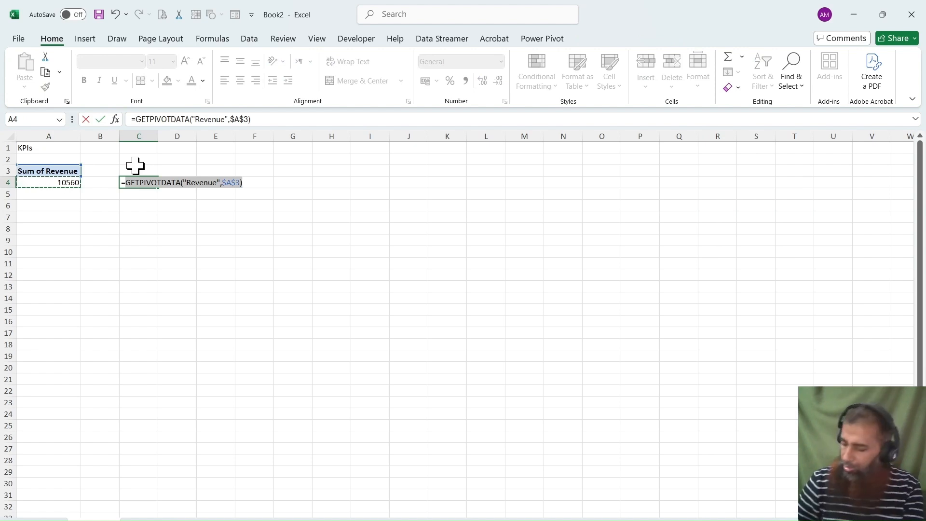
key(Return)
Enter the label "Total Revenu" in C3 above the linked revenue figure.
click(136, 166)
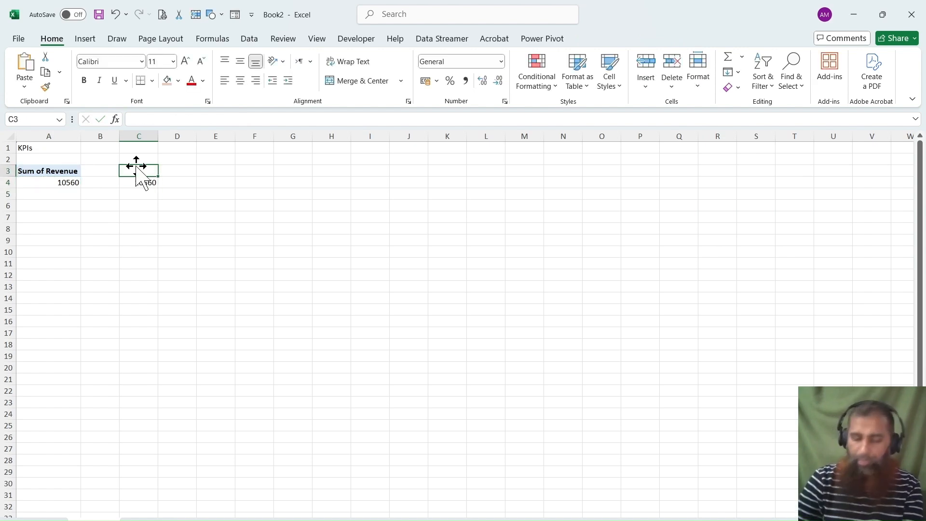
text(Total Re)
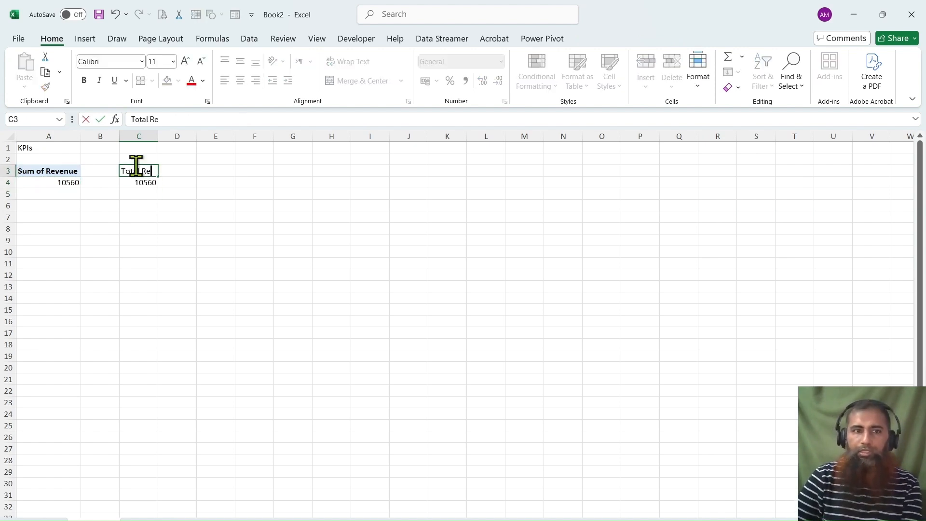
text(venu)
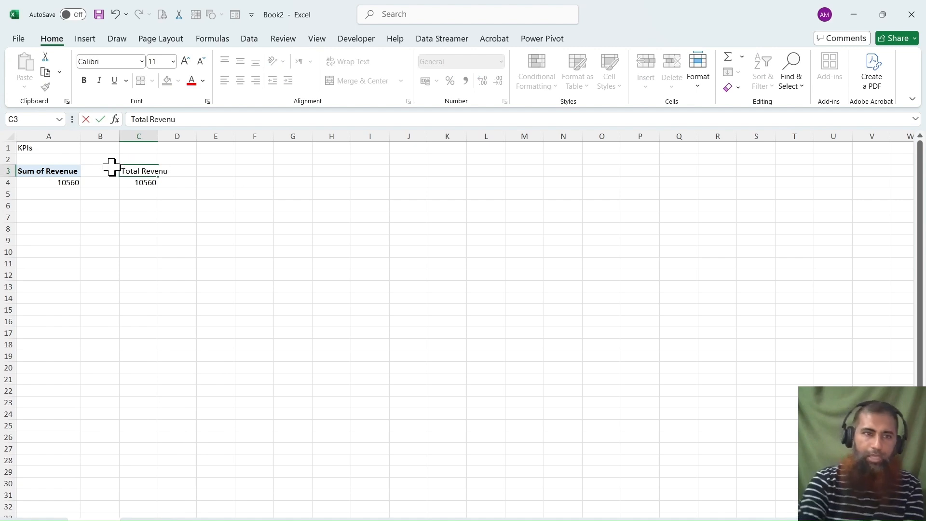
click(44, 227)
Copy the revenue PivotTable to A7 and replace the copy's Revenue value with the sum of Quantity.
click(57, 173)
drag(57, 174, 61, 182)
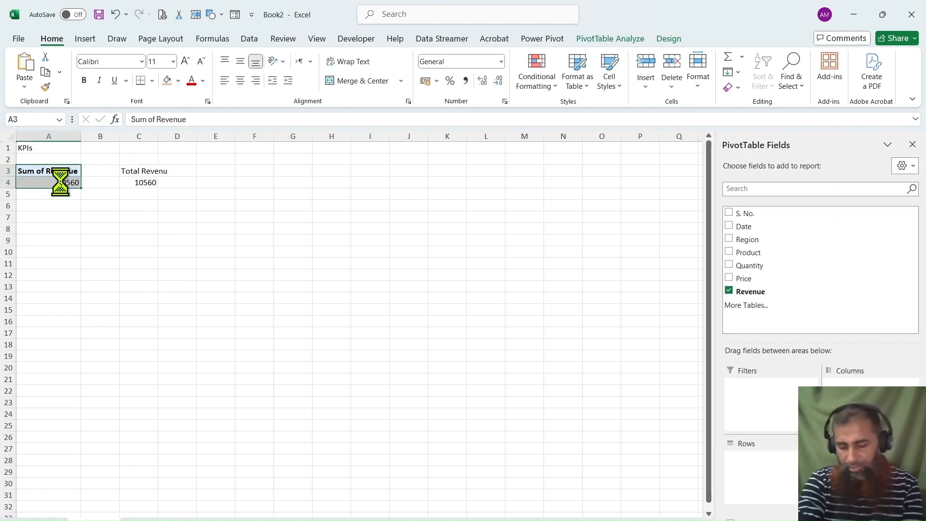
key(ctrl+c)
click(30, 219)
key(ctrl+v)
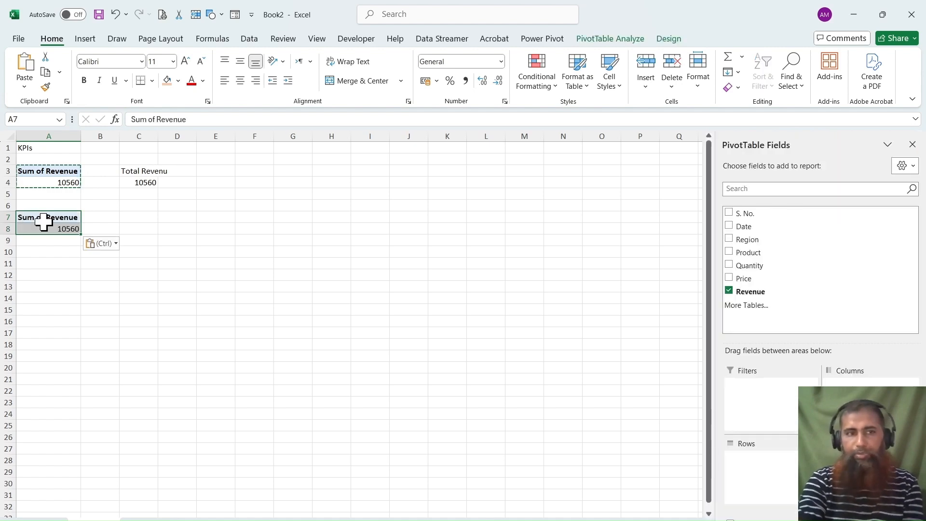
click(731, 291)
click(730, 265)
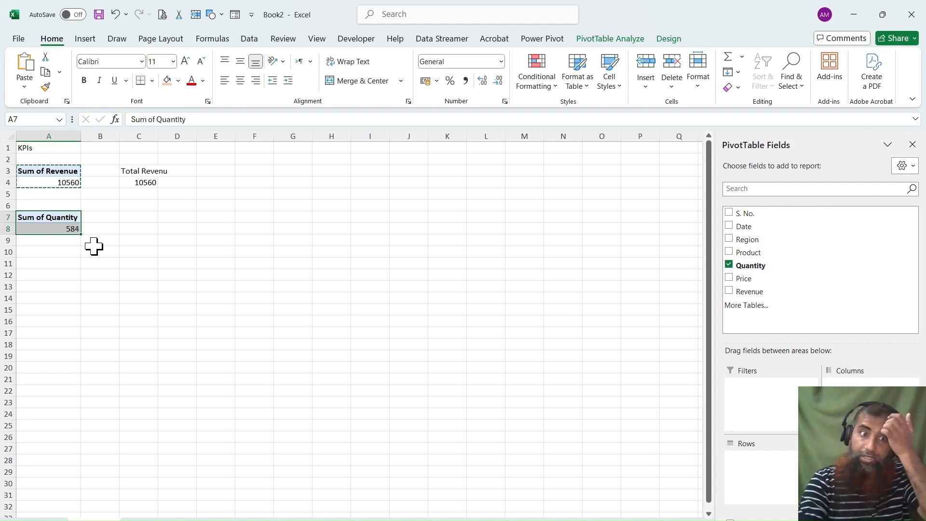
Label C7 "Total Quantity" and correct the label in C3 to "Total Revenue".
click(131, 218)
text(T)
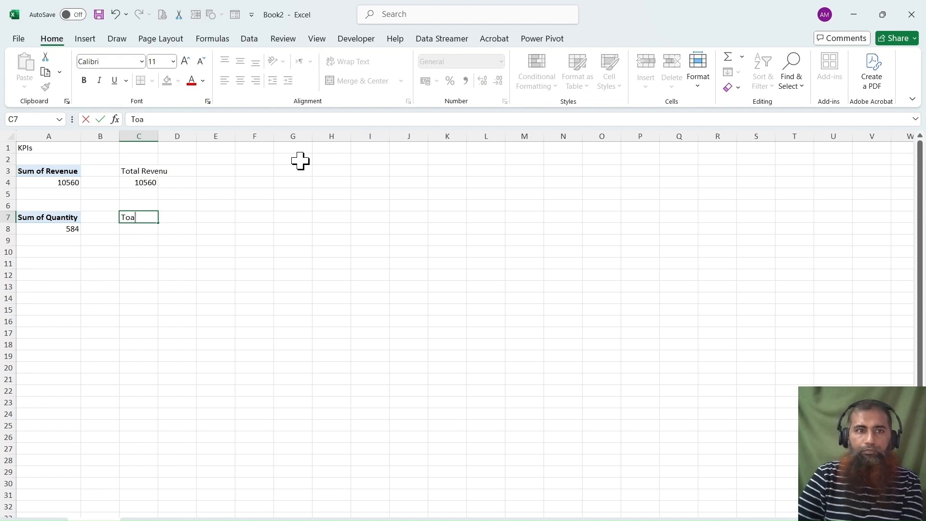
text(otal)
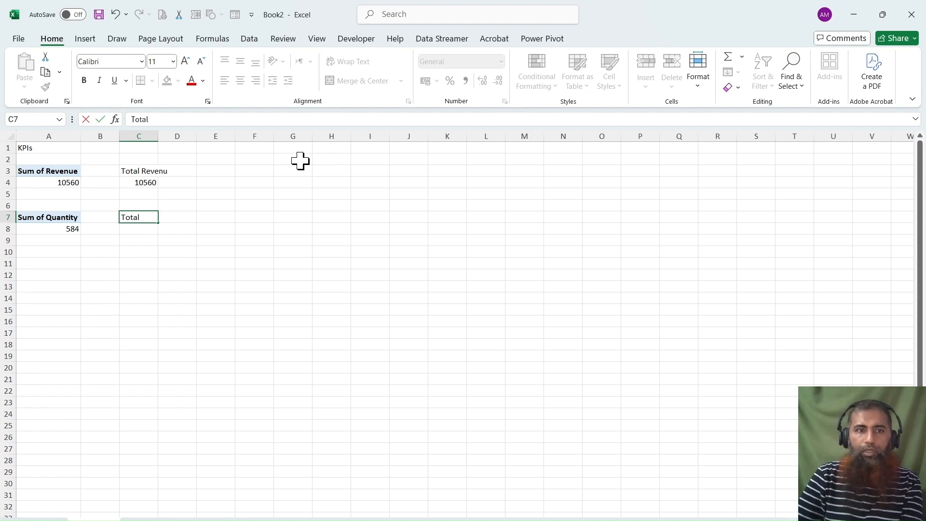
text( Qu)
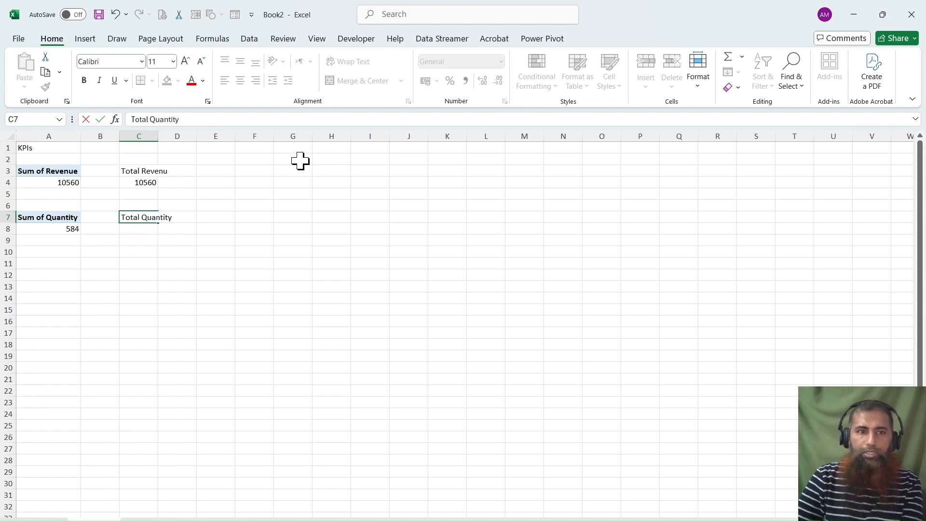
text(antity)
click(138, 169)
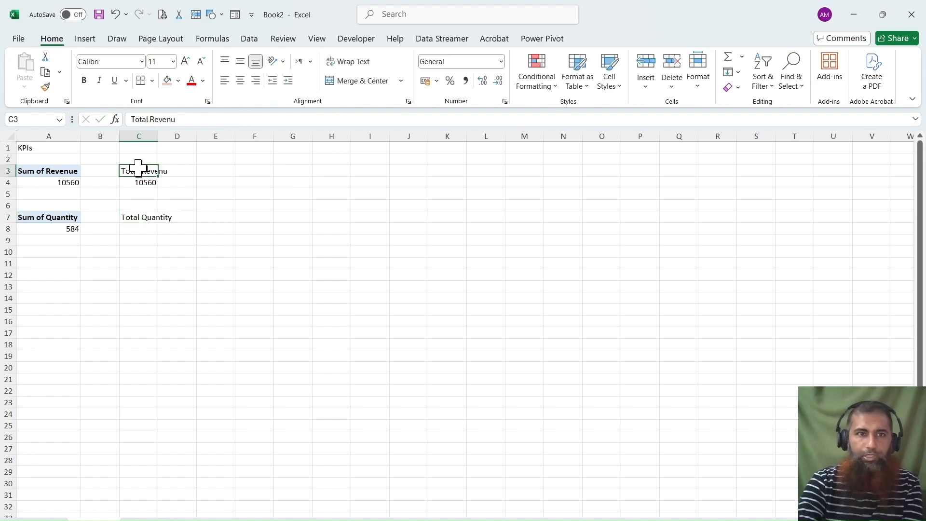
double_click(138, 169)
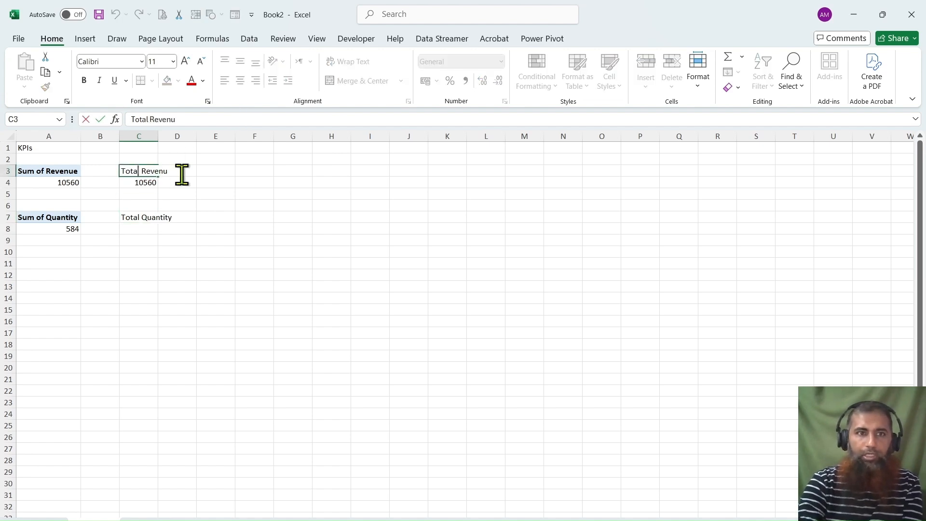
Link cell C8 to the PivotTable's quantity total in A8 with a GETPIVOTDATA formula.
click(137, 230)
text(=)
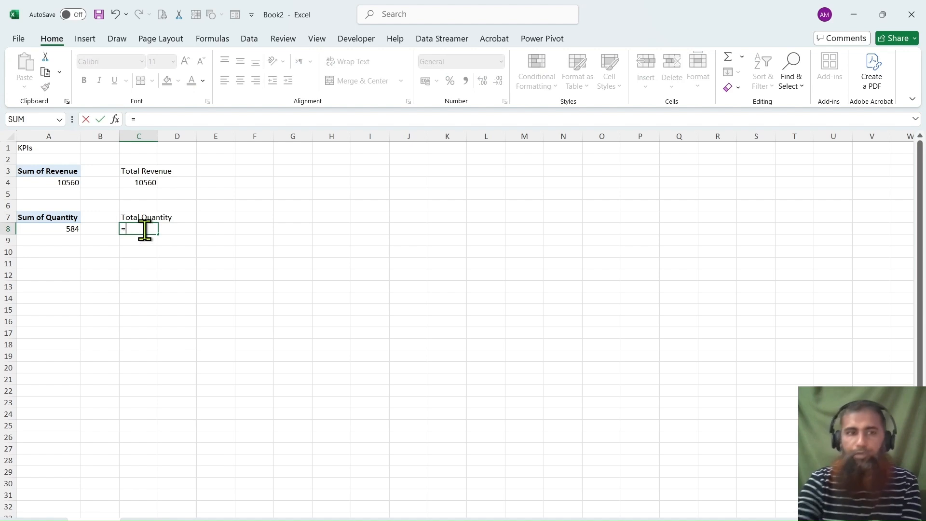
click(70, 229)
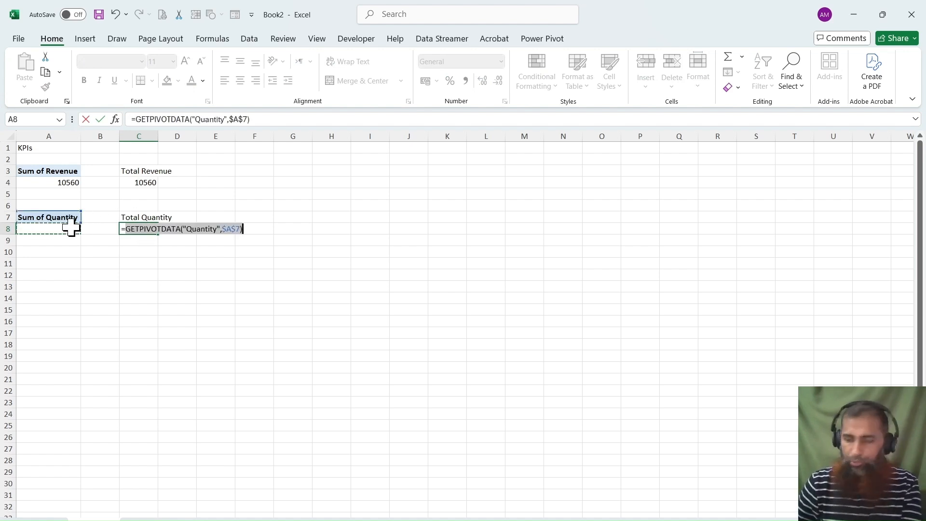
key(Return)
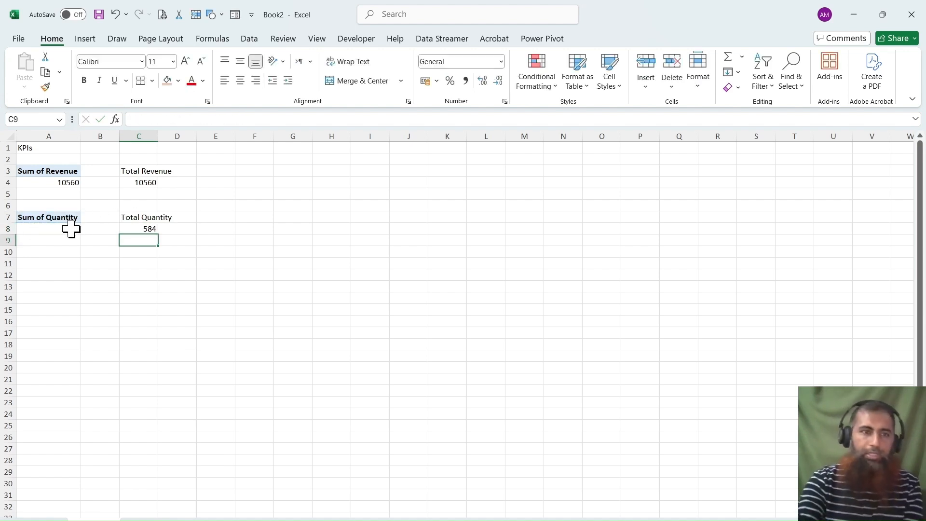
Copy the quantity PivotTable to A12 and enter the label "AOV" in C12.
drag(69, 220, 70, 229)
key(ctrl+c)
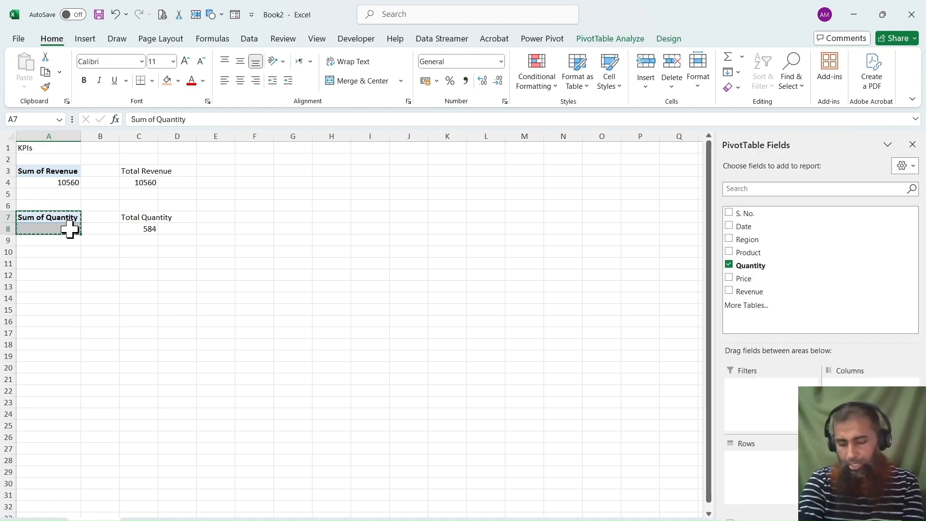
click(40, 274)
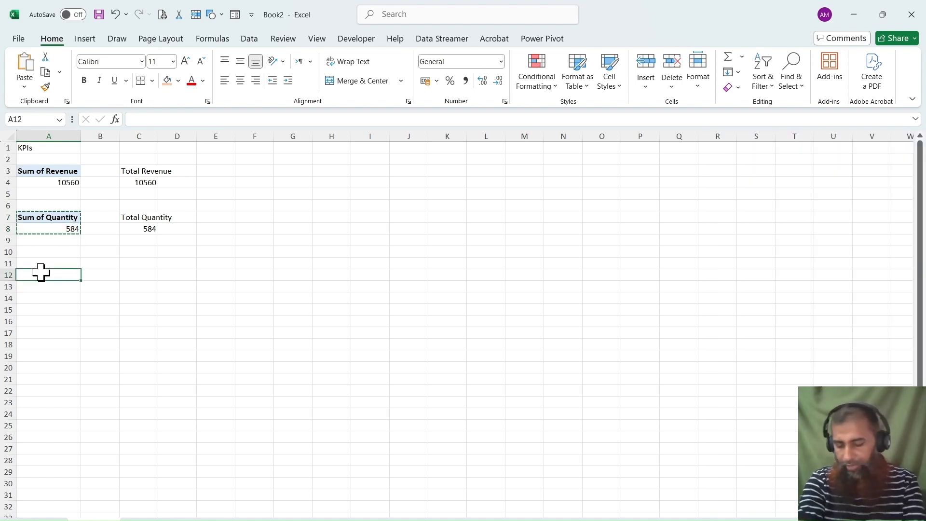
key(ctrl+v)
click(130, 272)
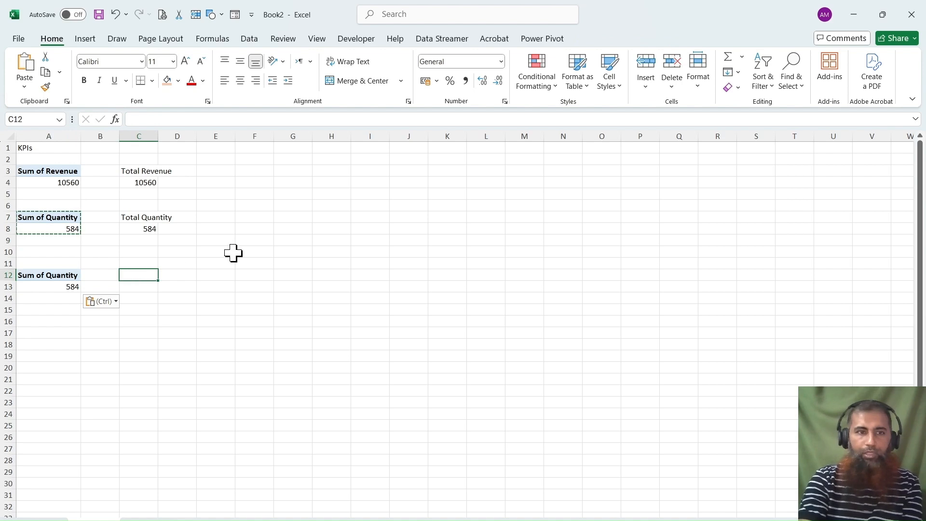
text(AOV)
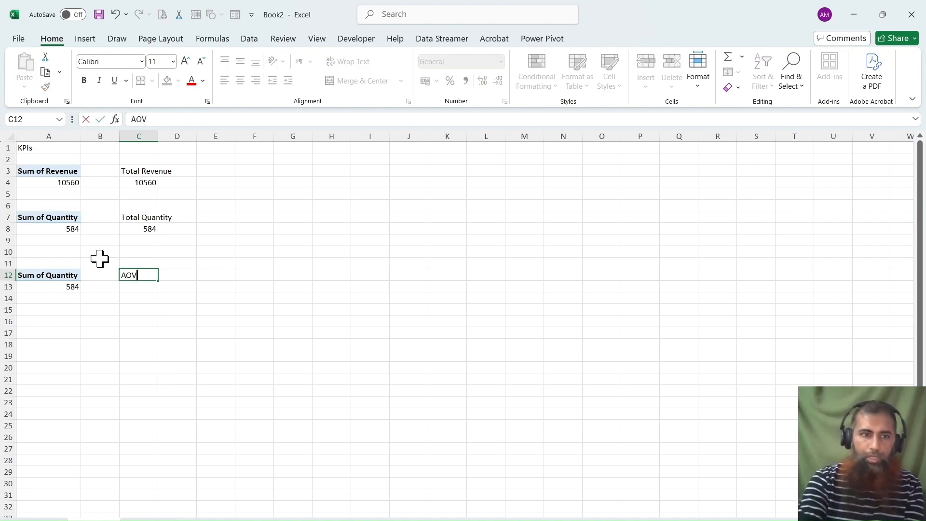
Replace Quantity in the A12 PivotTable with the sum of Revenue and the count of S. No.
click(54, 278)
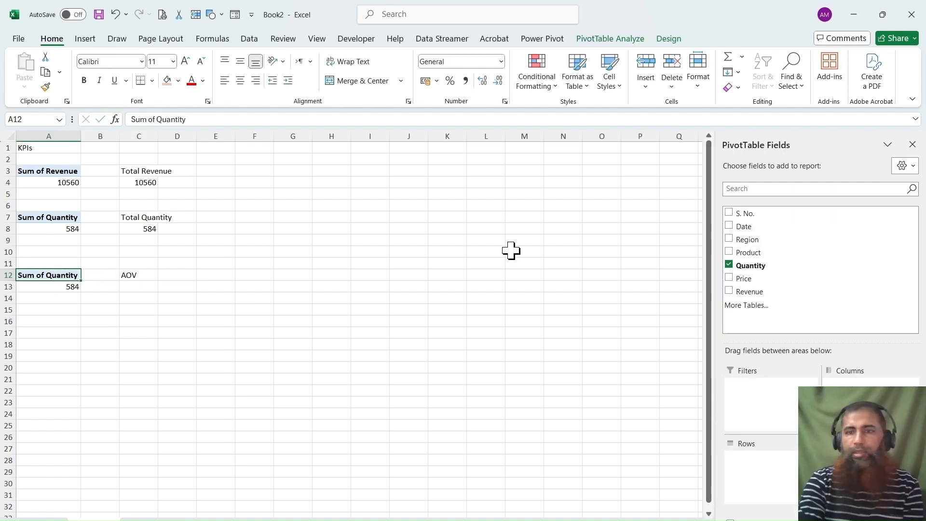
click(729, 291)
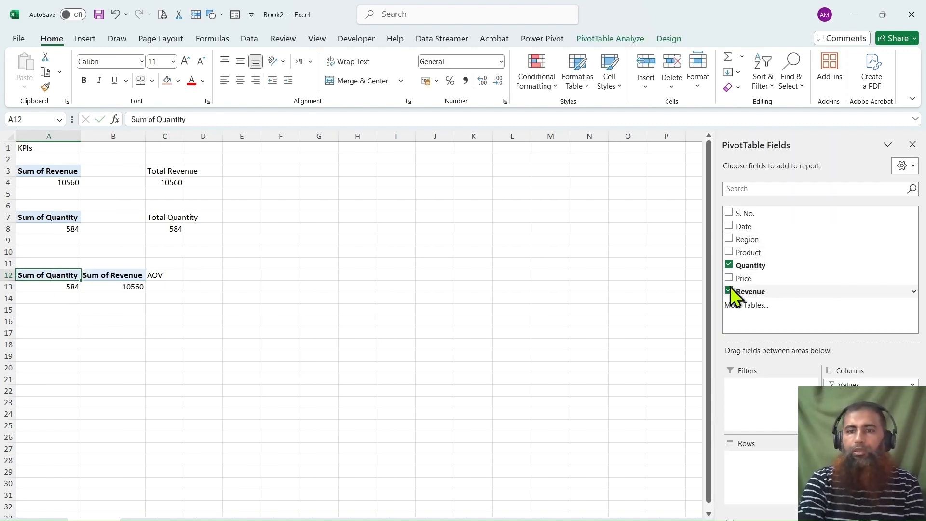
click(729, 265)
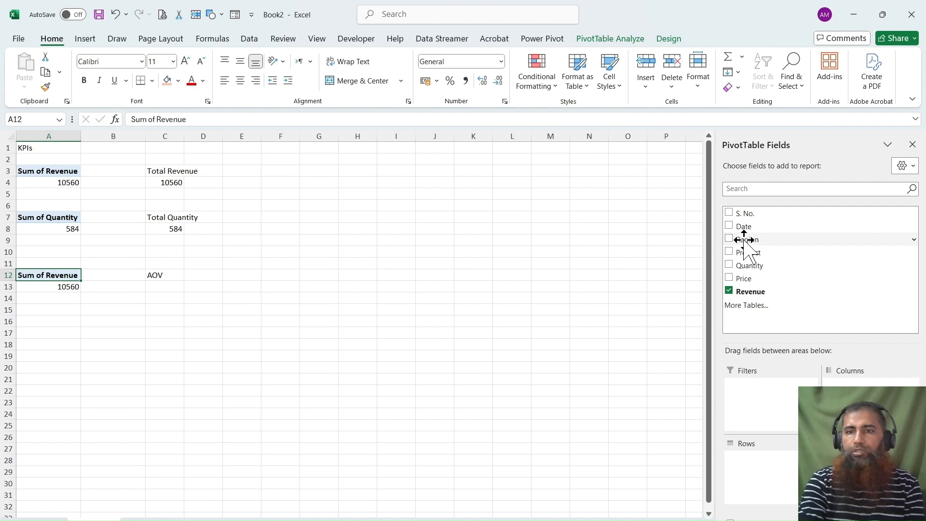
click(730, 213)
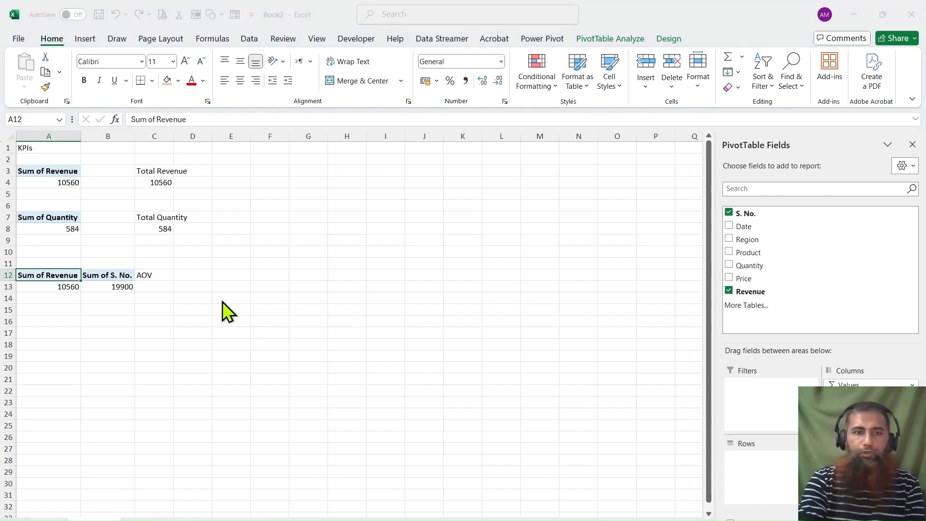
click(318, 349)
click(662, 403)
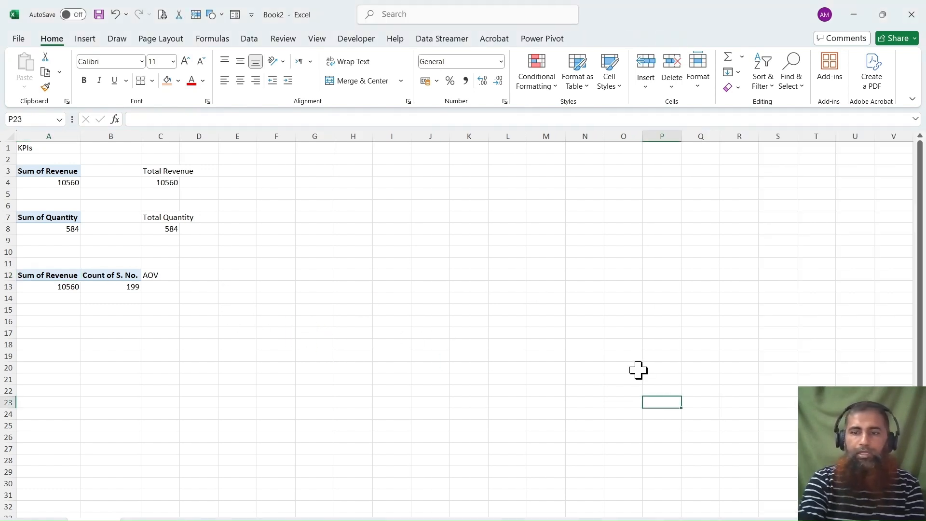
In C13, divide the PivotTable's Sum of Revenue by its Count of S. No. and format the result without decimals.
click(158, 289)
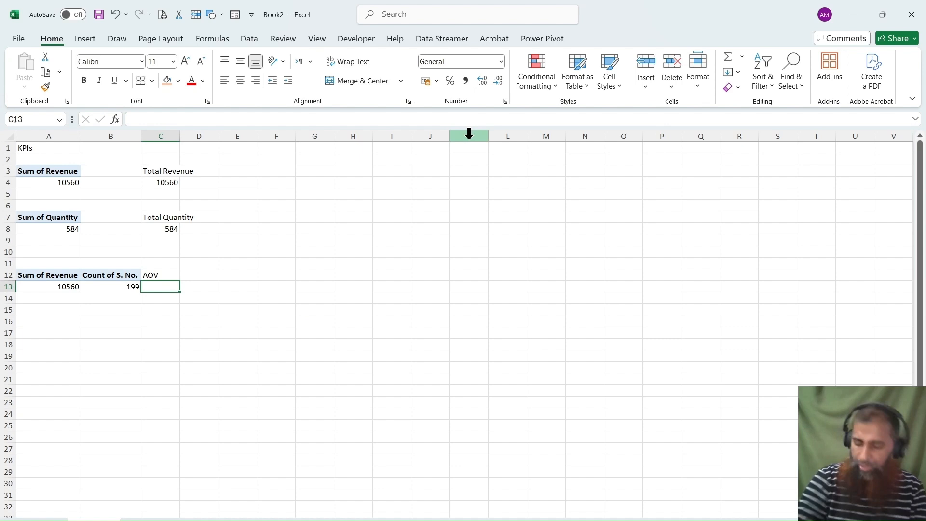
text(=)
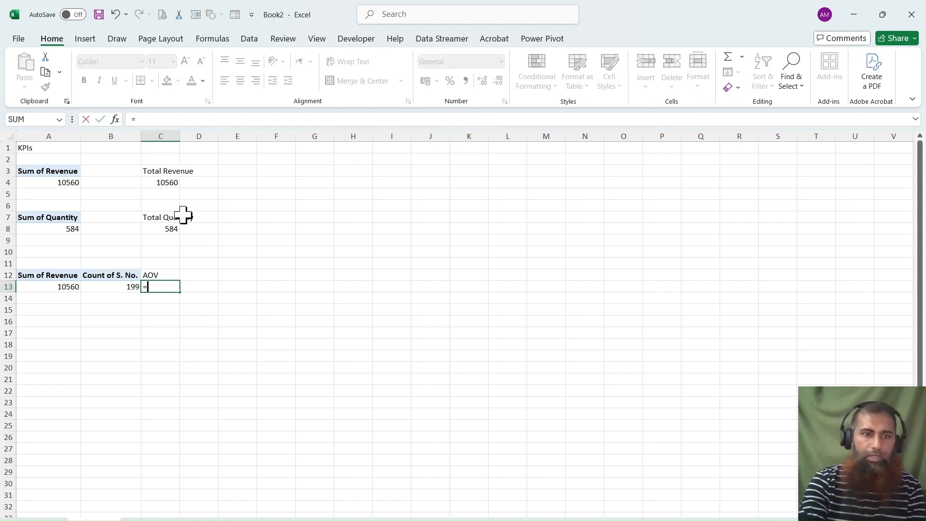
click(72, 285)
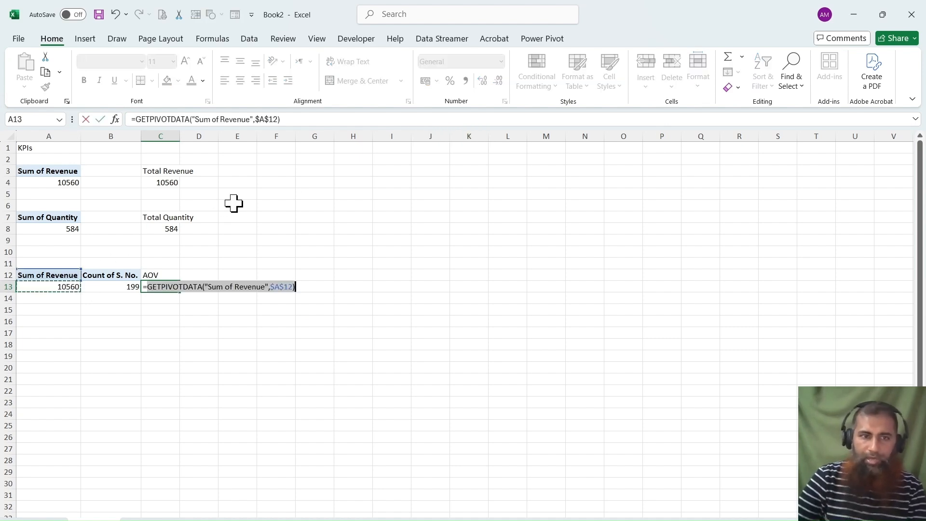
text(/)
click(121, 287)
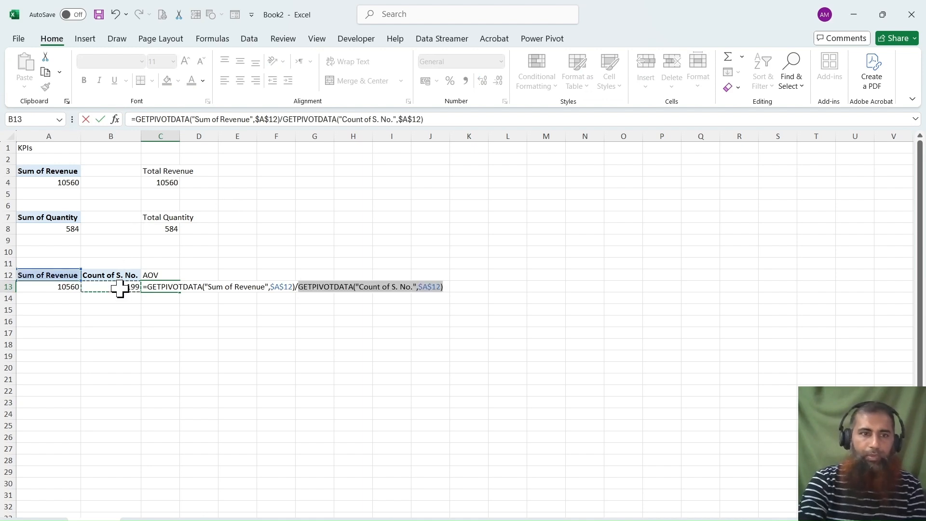
key(Return)
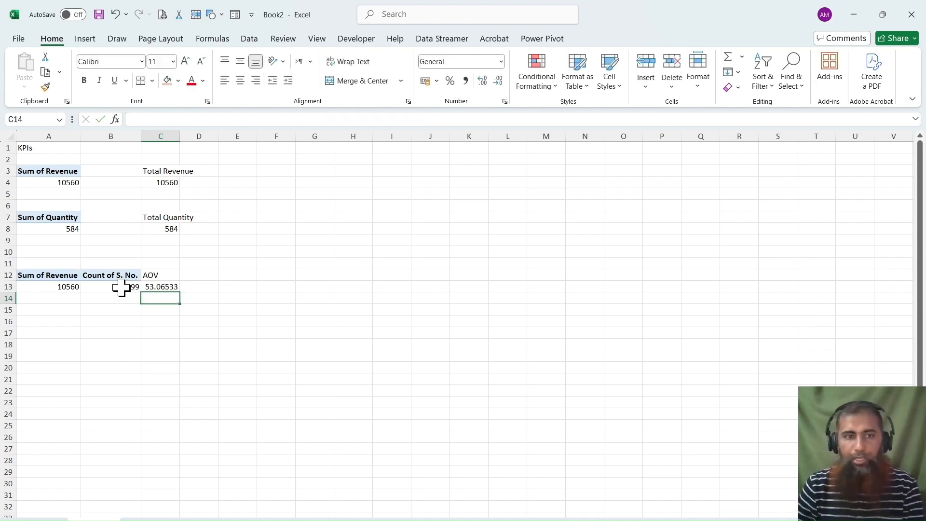
click(152, 287)
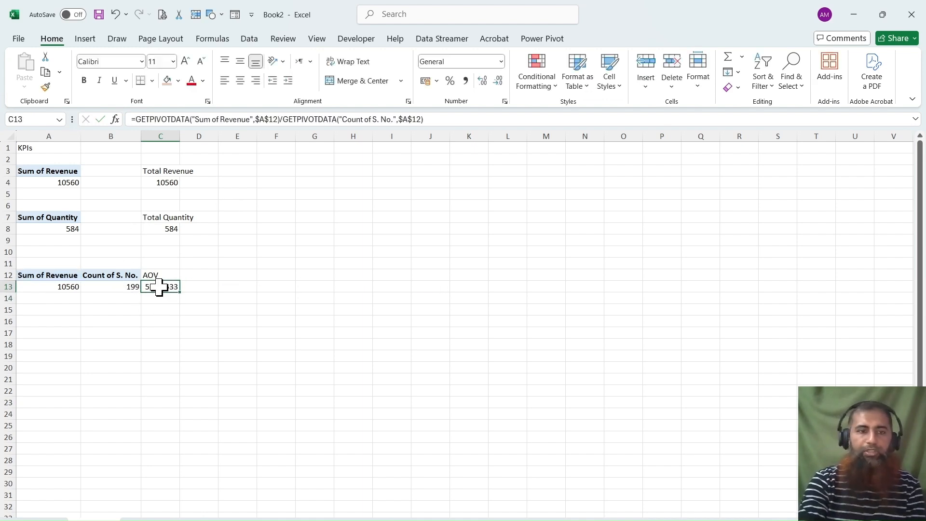
click(501, 79)
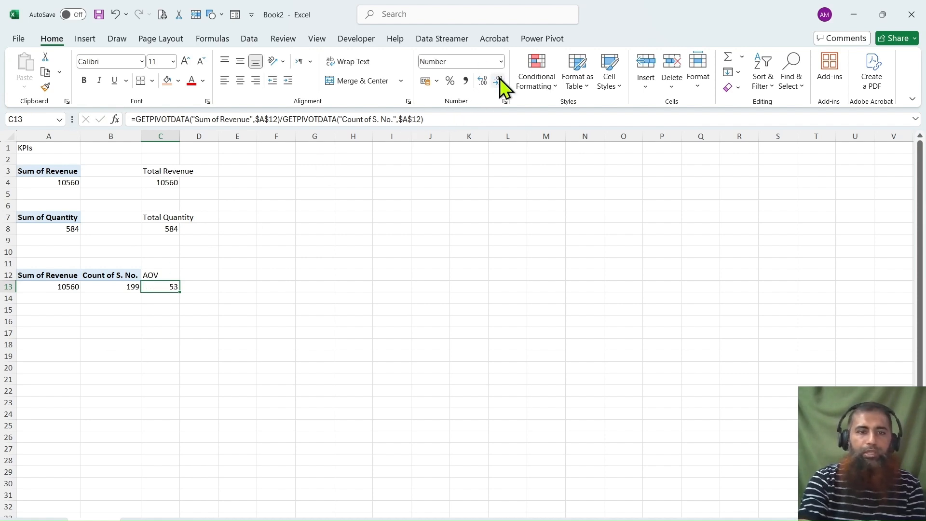
Copy the quantity PivotTable to A17 and change the copy to show the sum of Revenue by Region.
click(62, 332)
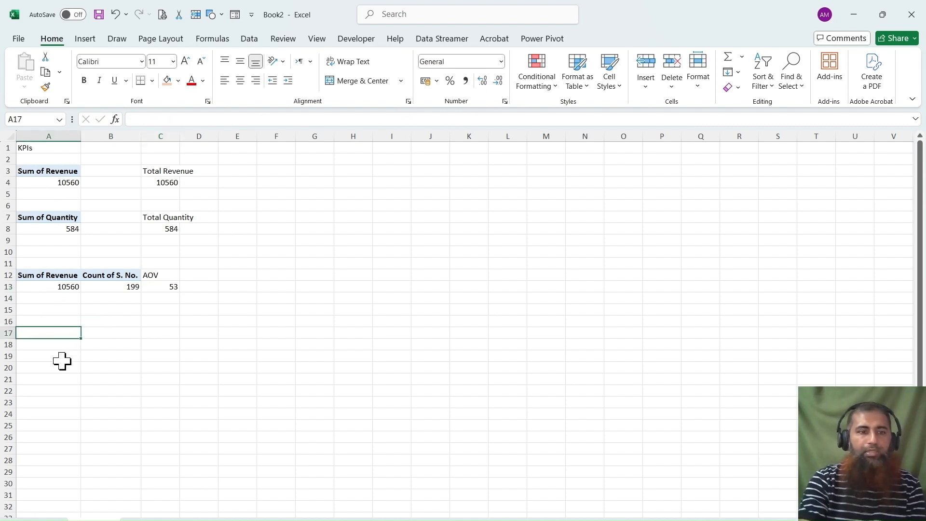
drag(48, 222, 49, 226)
key(ctrl+c)
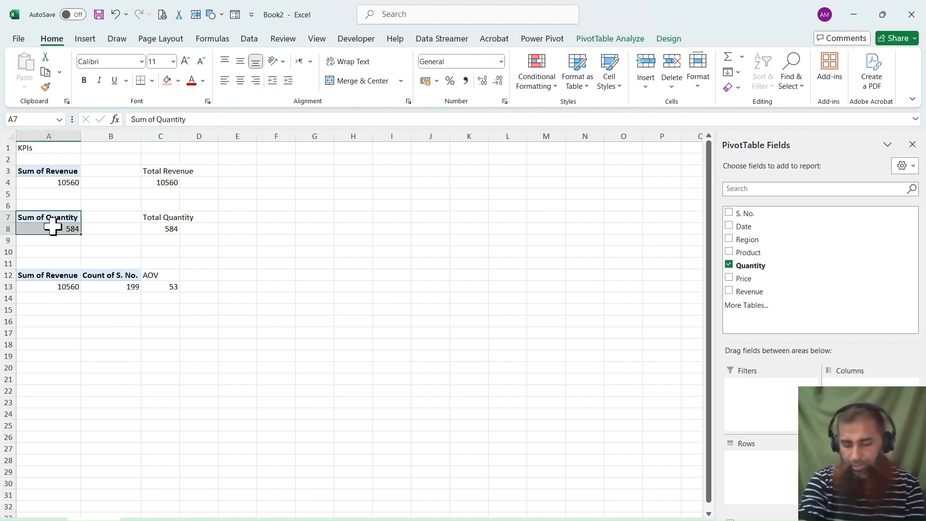
click(32, 335)
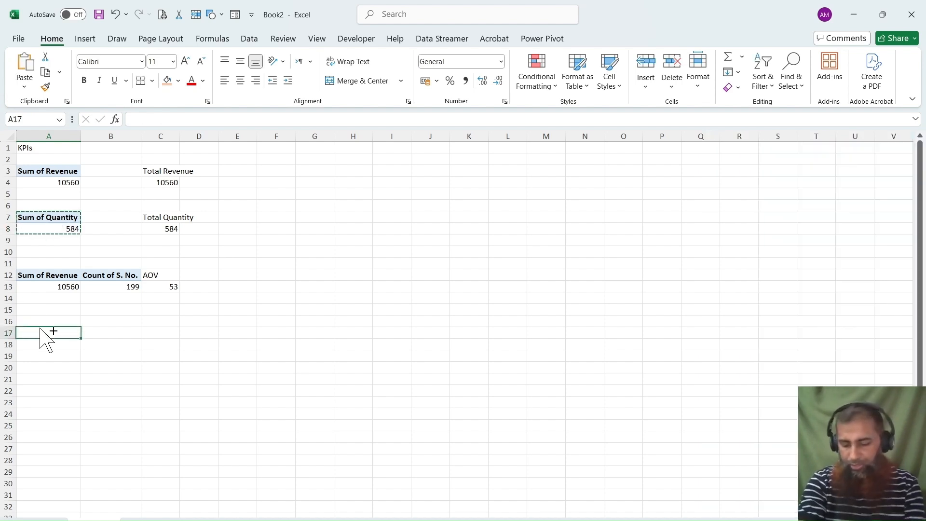
key(ctrl+v)
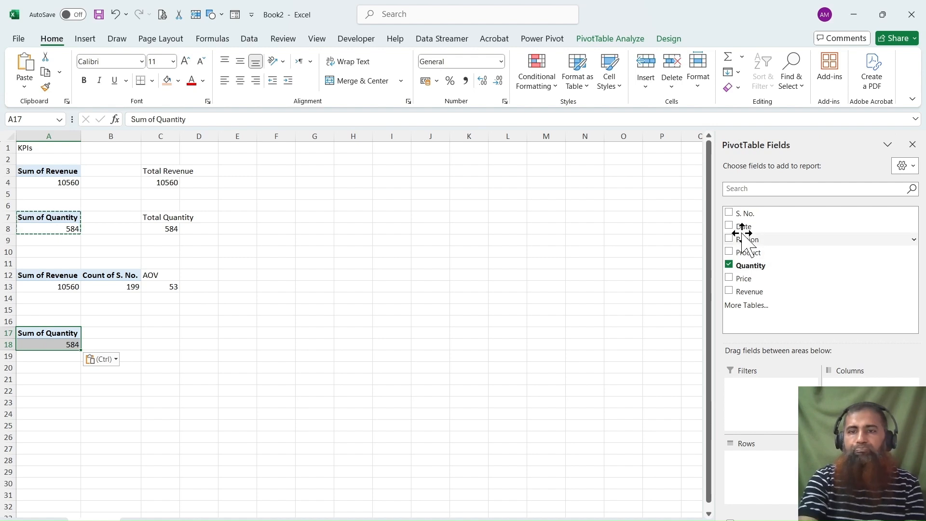
click(729, 290)
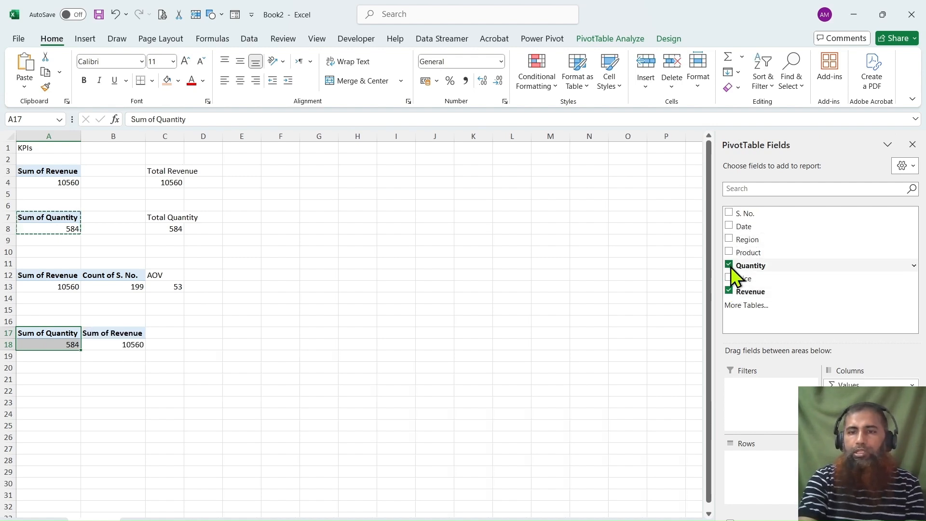
click(730, 265)
click(729, 239)
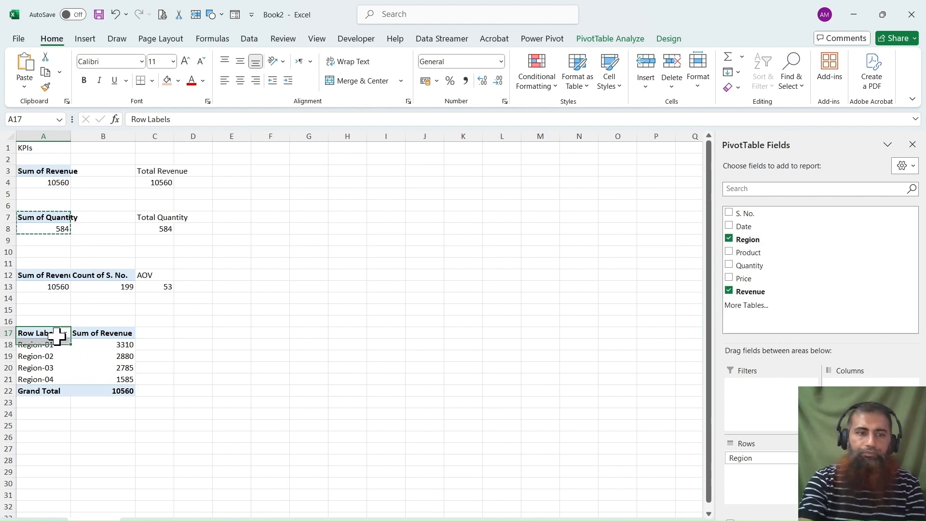
Insert a column PivotChart from the revenue-by-region PivotTable and place it beside the table.
drag(61, 332, 110, 391)
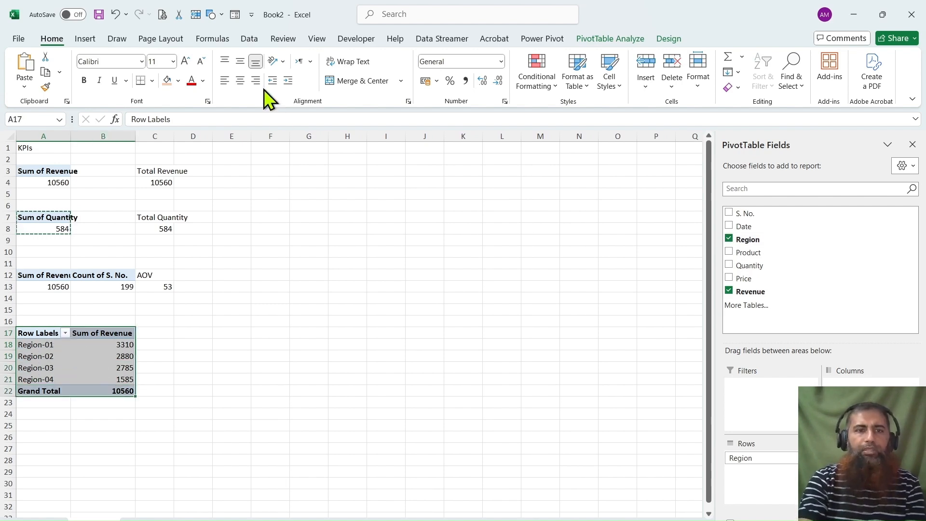
click(99, 34)
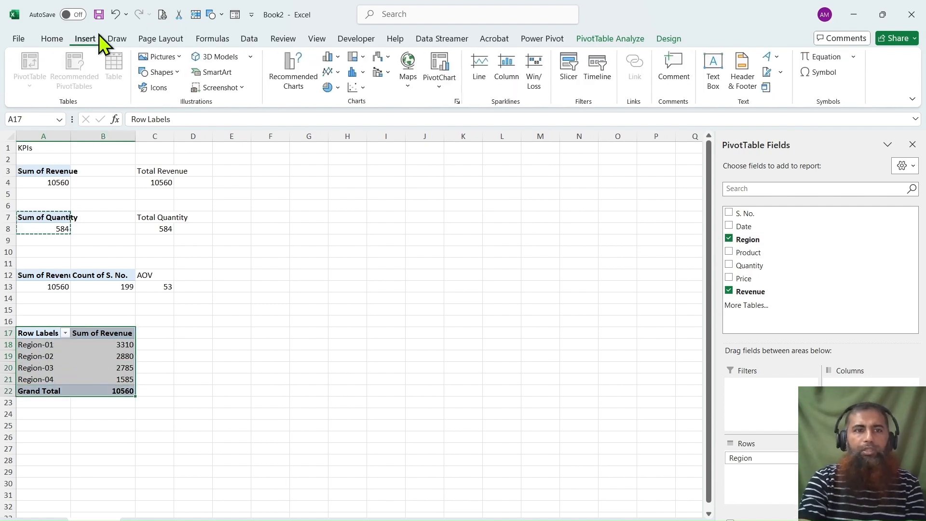
click(309, 77)
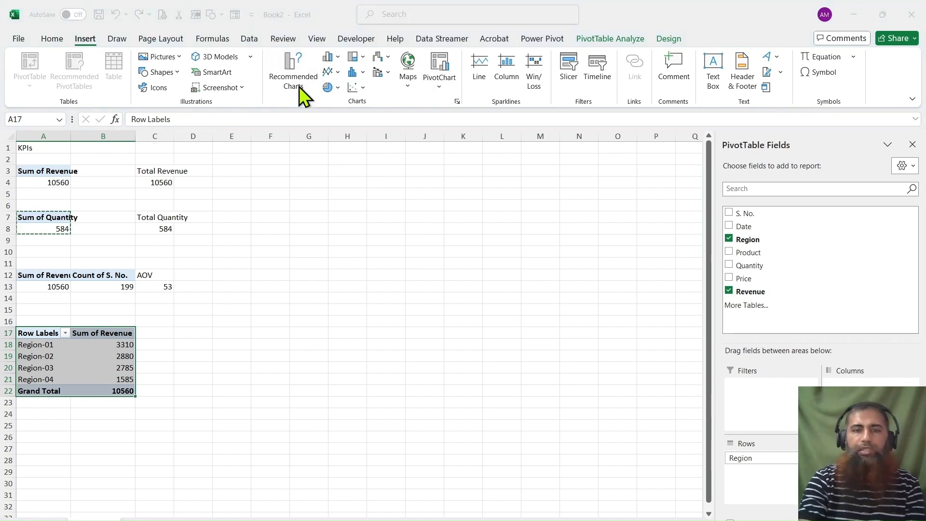
key(alt+F1)
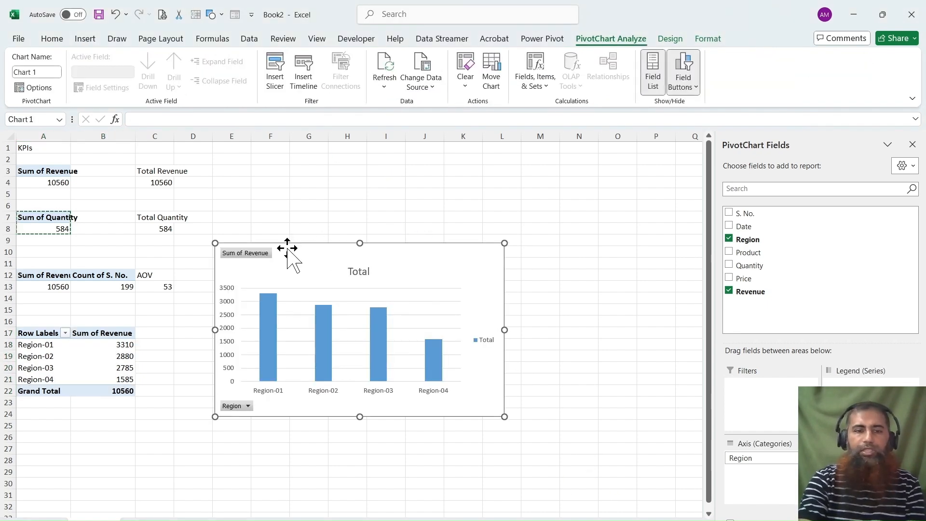
drag(418, 250, 418, 262)
Copy the revenue-by-region PivotTable to A31 and replace Region with Product in the copy's rows.
scroll(242, 302, down, 2)
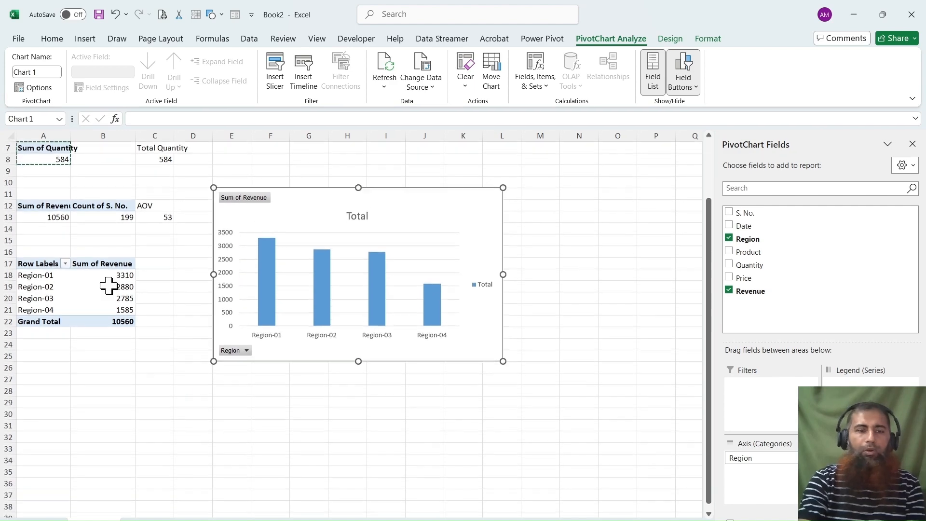
drag(50, 265, 112, 319)
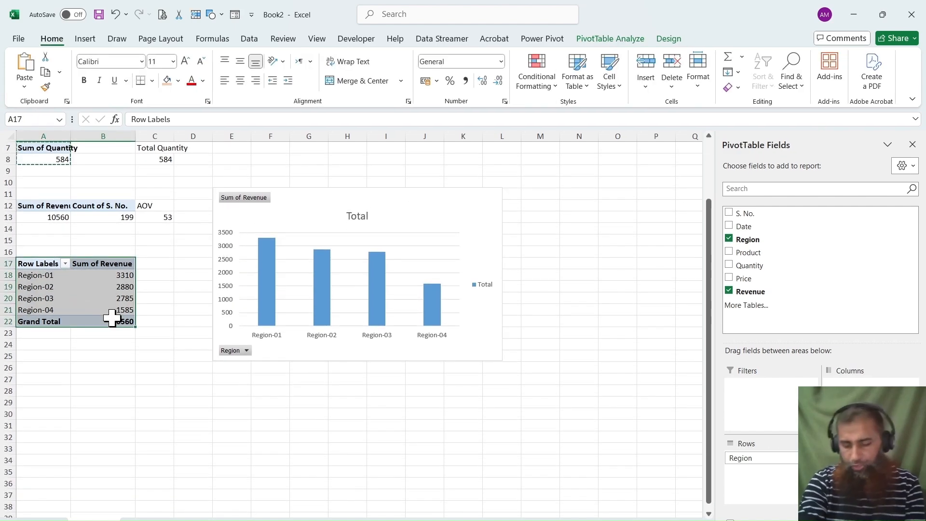
key(ctrl+c)
scroll(17, 473, down, 3)
click(41, 322)
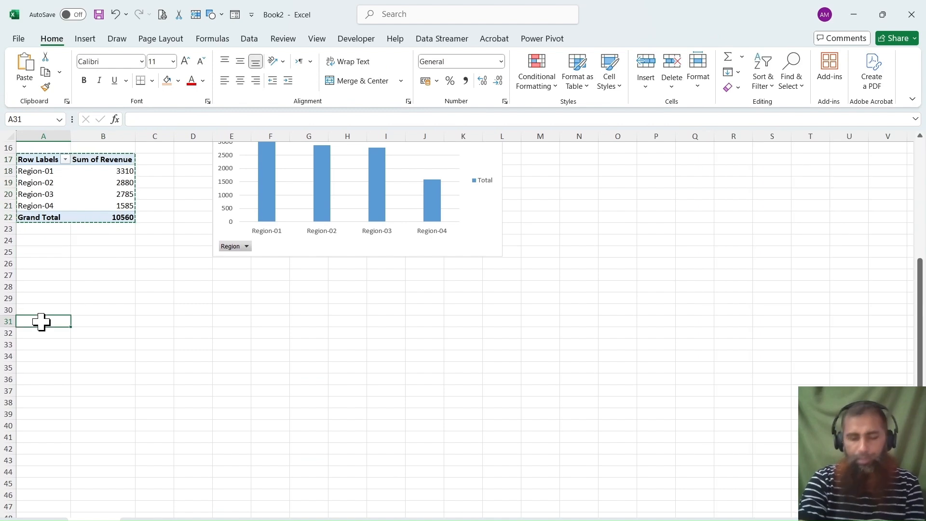
key(ctrl+v)
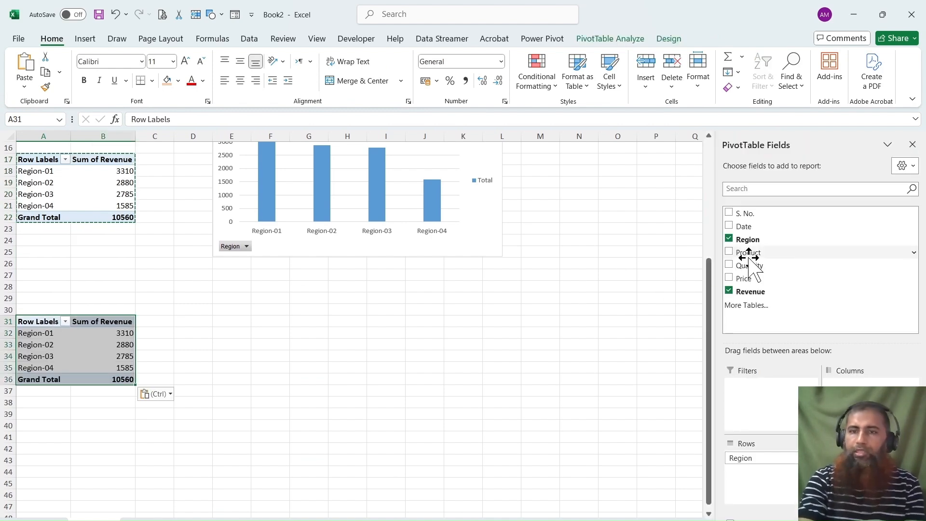
click(729, 238)
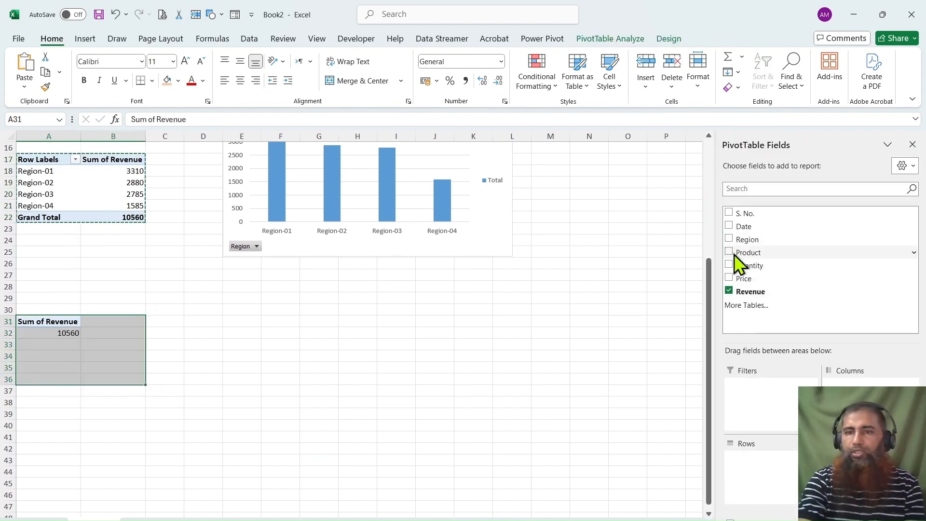
click(729, 251)
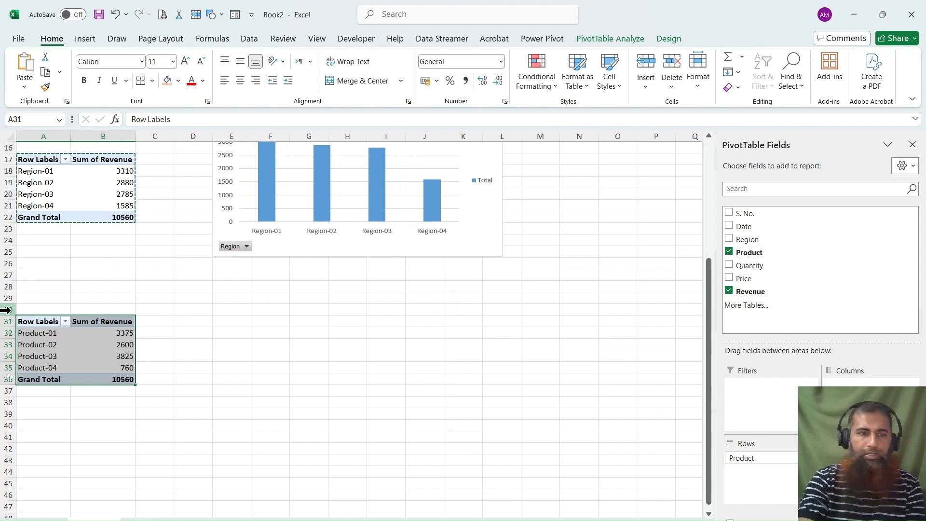
Insert a bar PivotChart from the revenue-by-product PivotTable and place it beside the table, below the region chart.
click(92, 45)
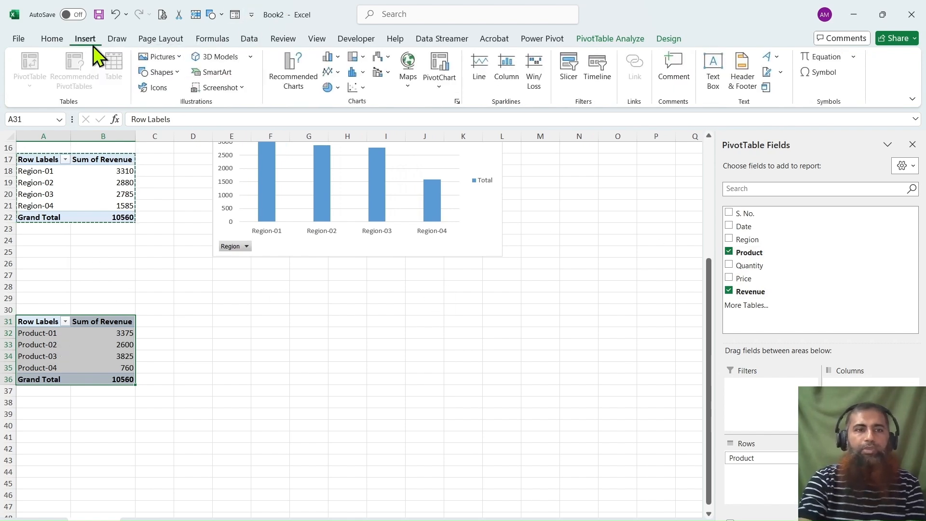
click(306, 87)
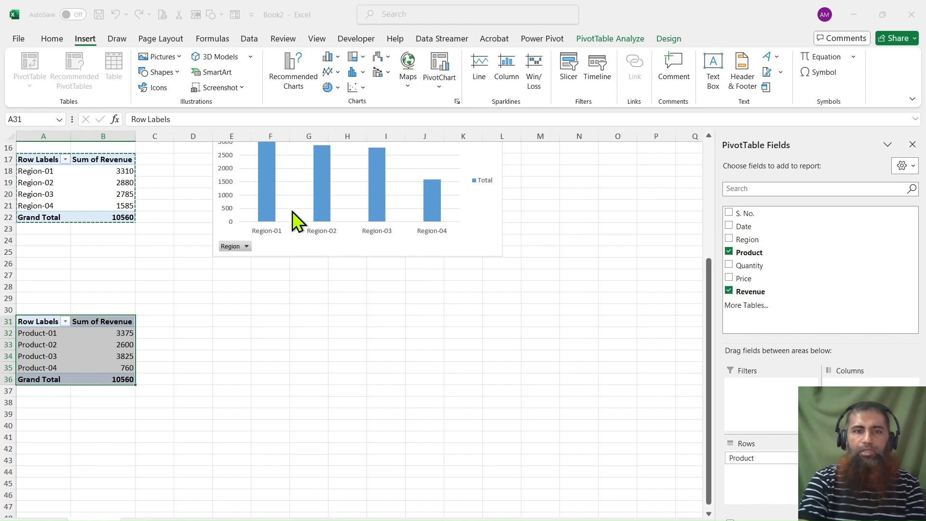
click(588, 443)
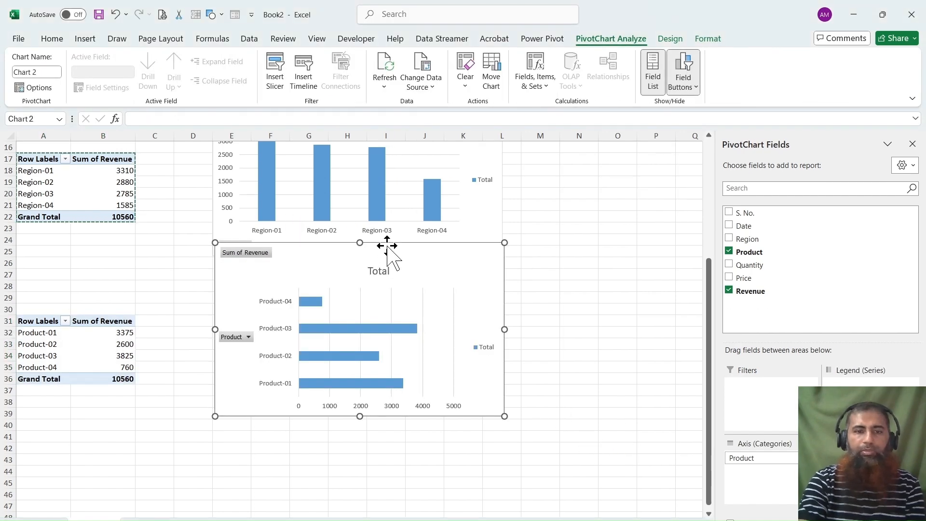
drag(384, 248, 402, 291)
scroll(461, 252, up, 2)
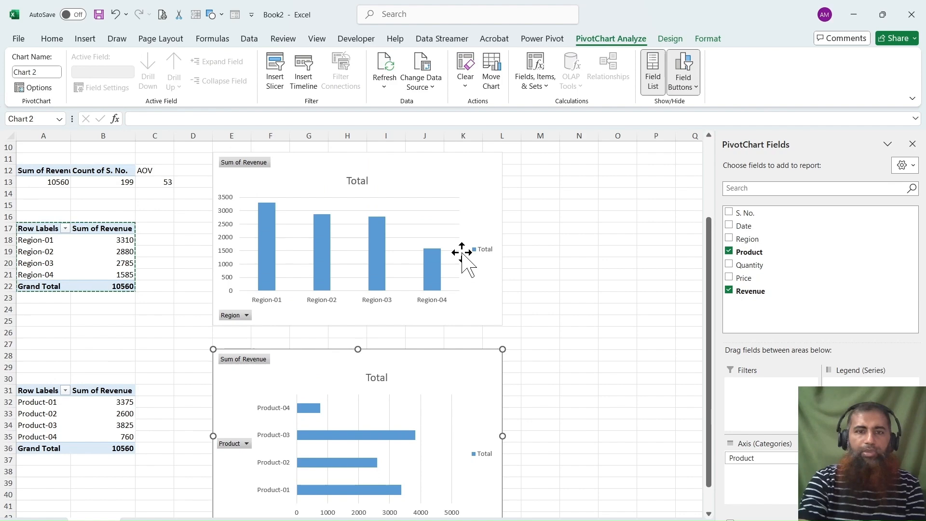
scroll(461, 252, down, 2)
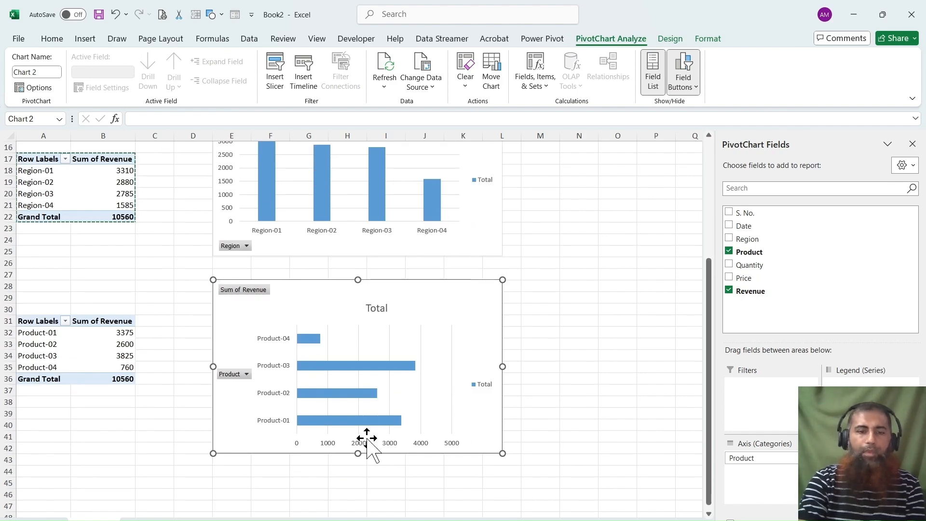
scroll(348, 279, up, 2)
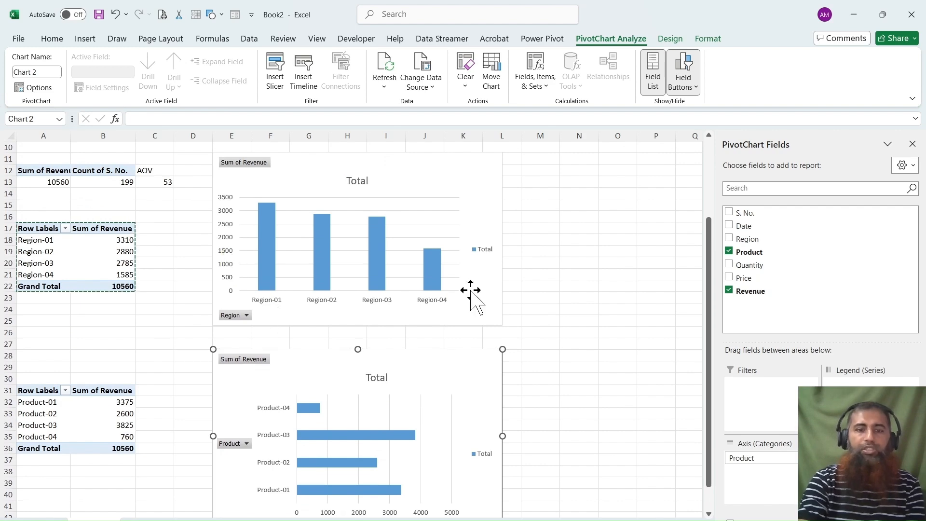
scroll(472, 290, down, 3)
scroll(472, 290, up, 3)
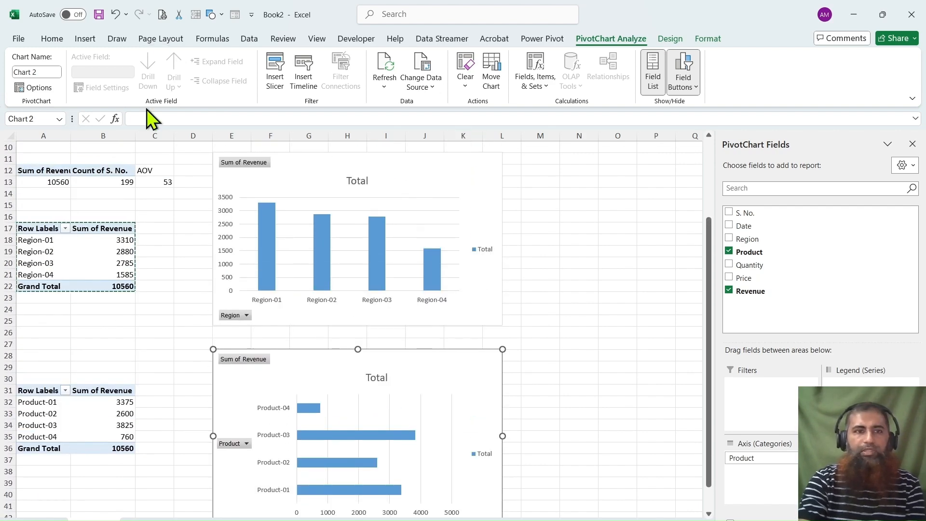
Insert Region and Product slicers from the revenue-by-product PivotTable and move them clear of the charts.
click(80, 413)
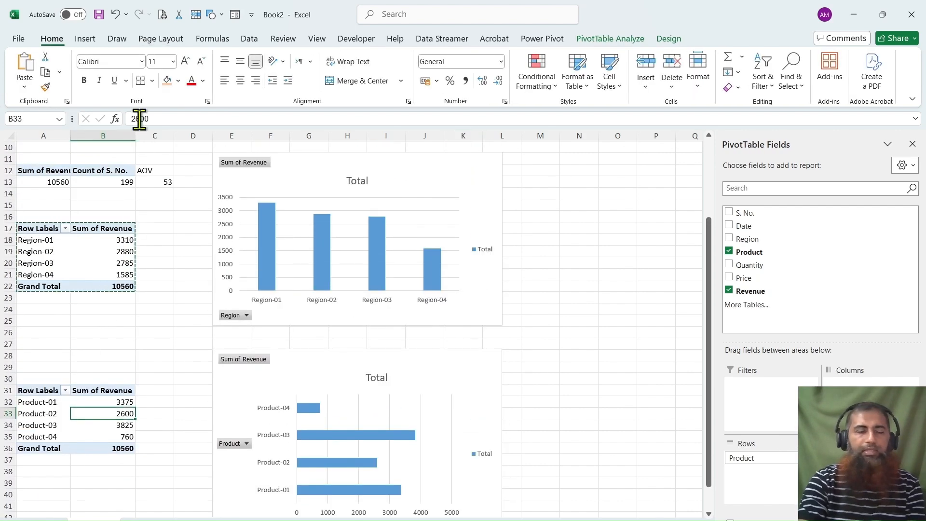
click(85, 38)
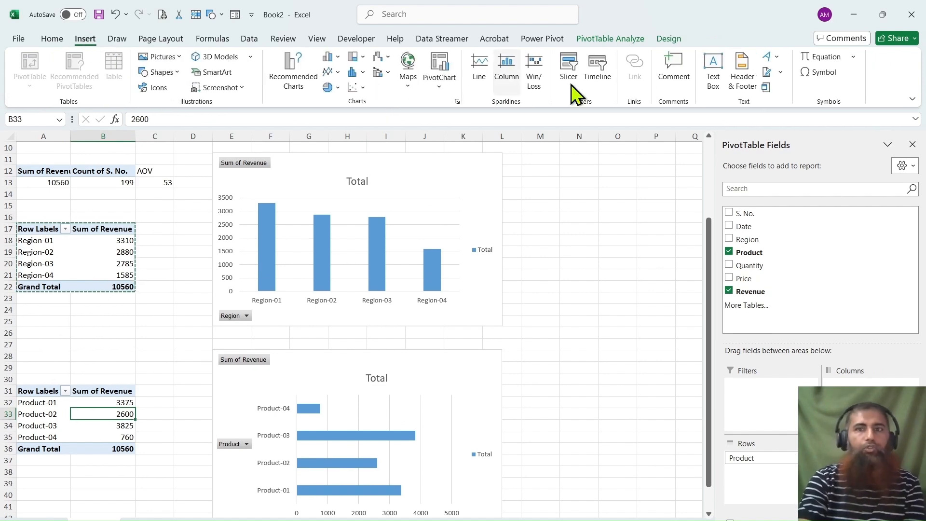
click(564, 65)
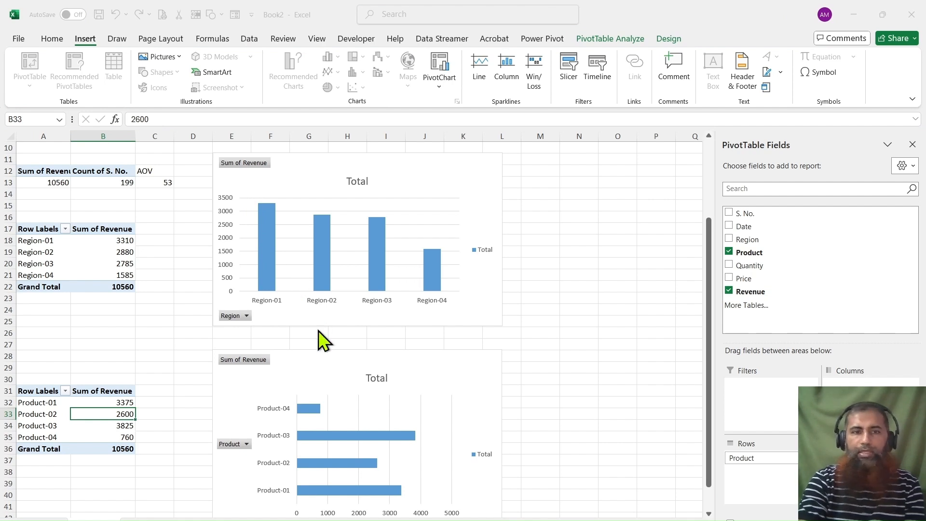
click(309, 412)
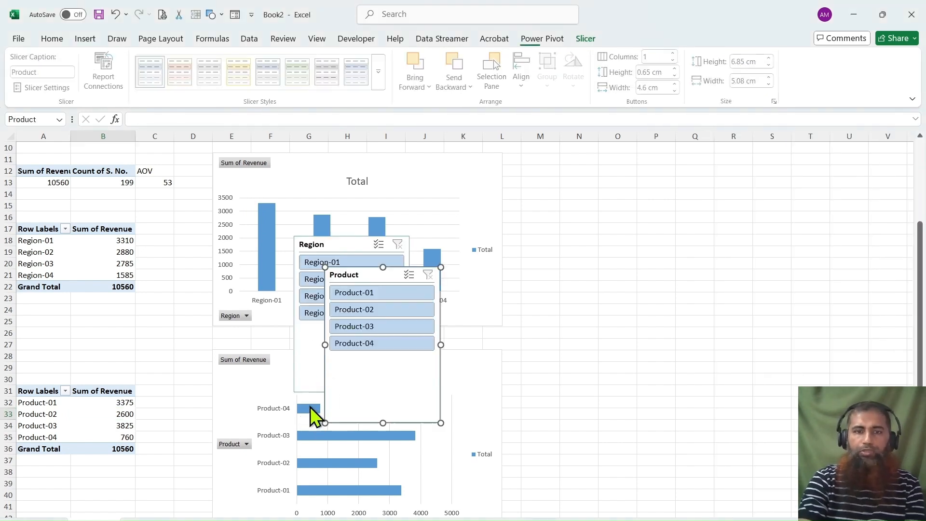
drag(369, 278, 658, 212)
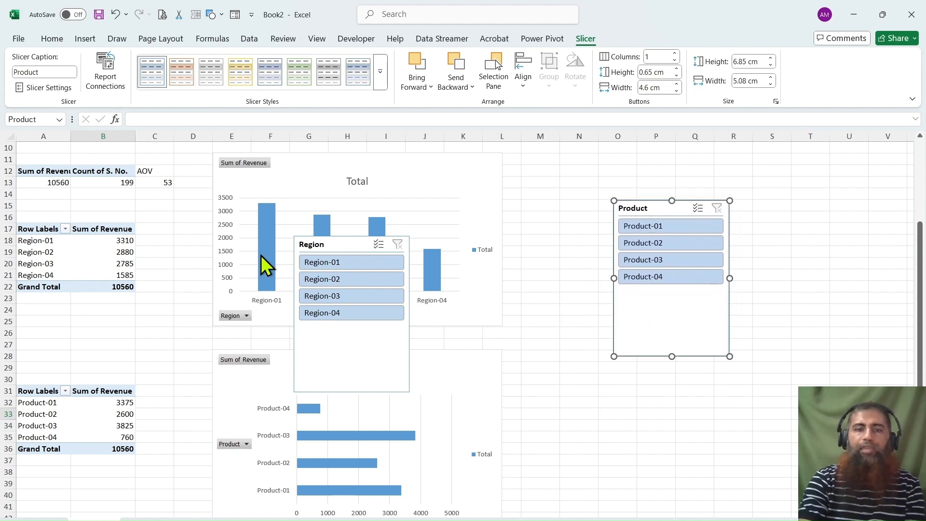
drag(338, 243, 589, 378)
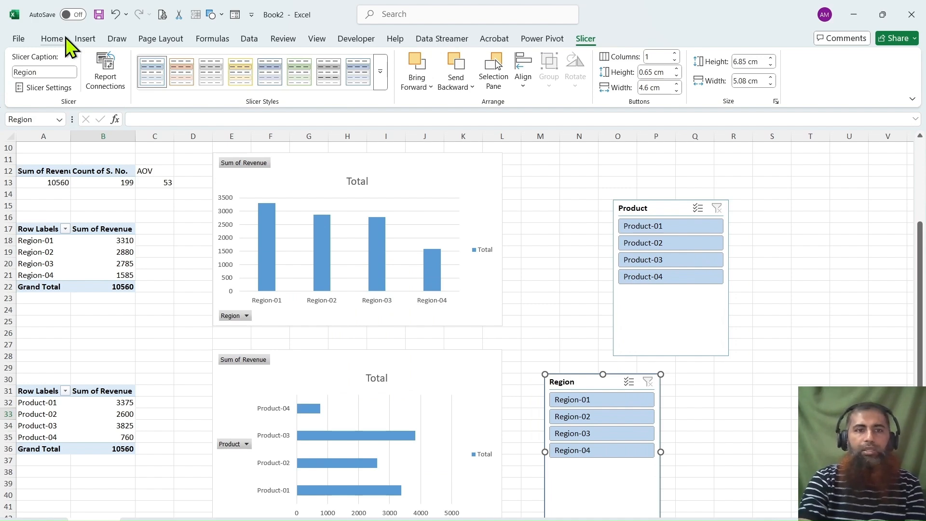
Insert a Date timeline from the revenue-by-product PivotTable and place it beside the Region slicer.
click(72, 437)
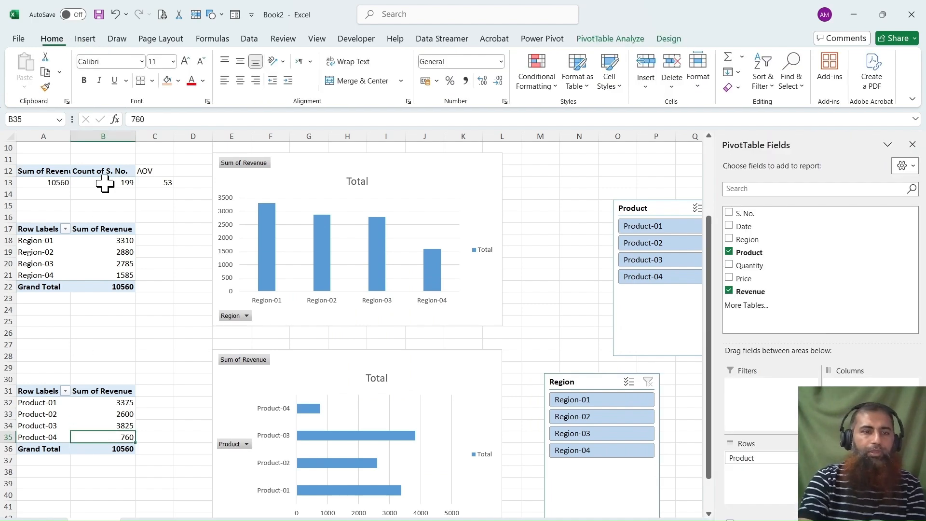
click(82, 38)
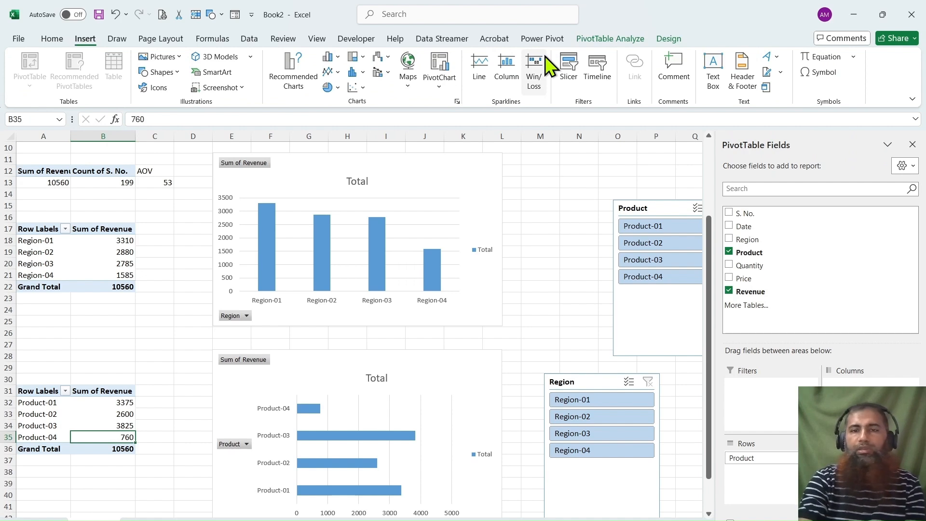
click(588, 74)
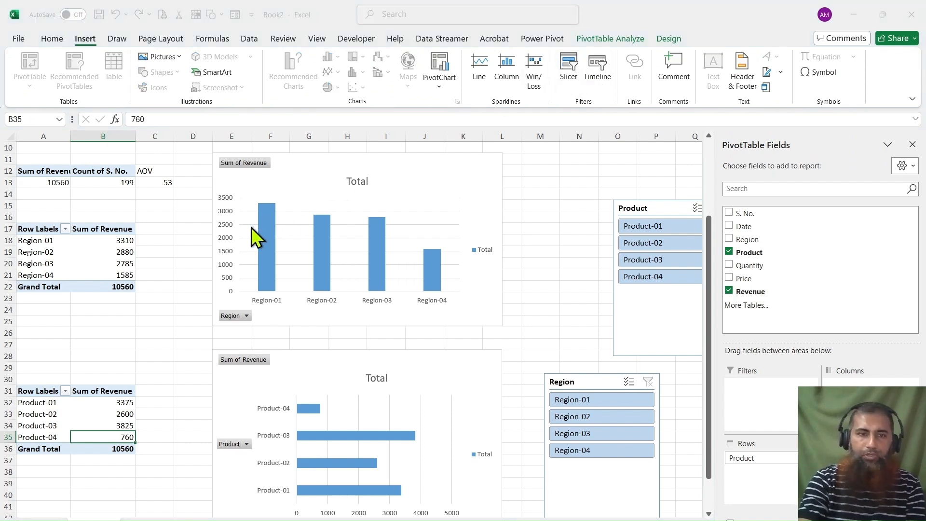
click(319, 369)
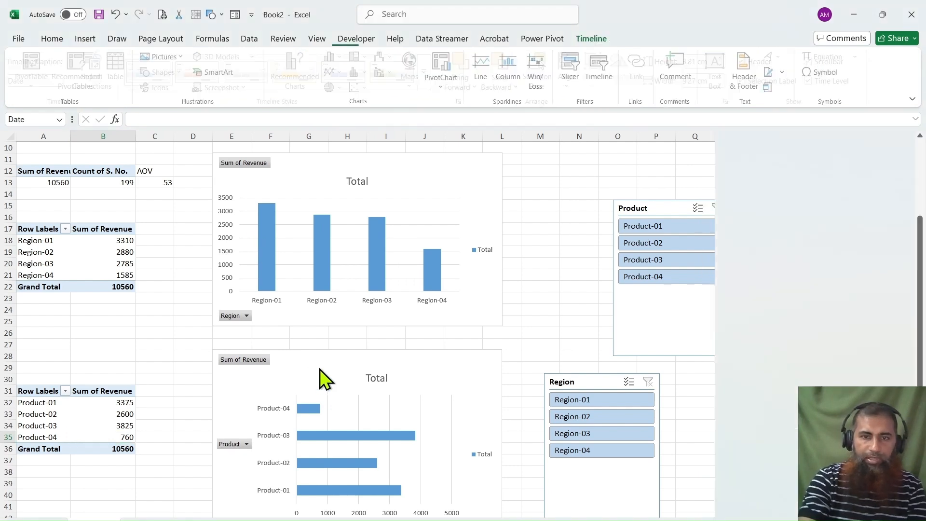
drag(381, 297, 793, 376)
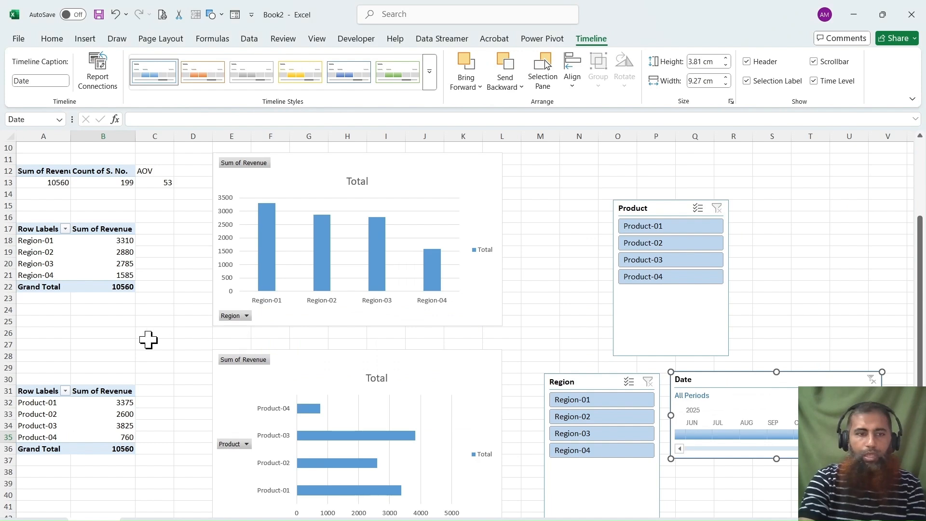
Add a new worksheet to the workbook and rename it.
scroll(144, 341, down, 3)
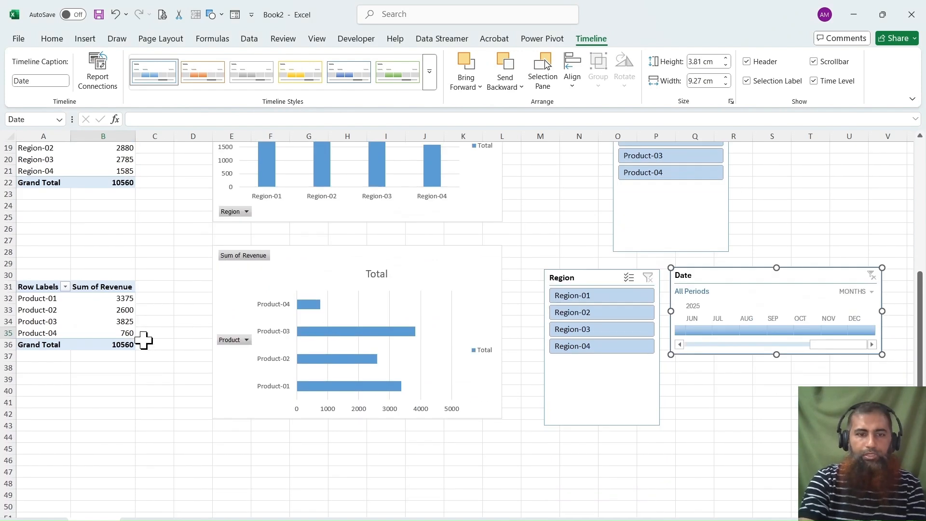
click(238, 511)
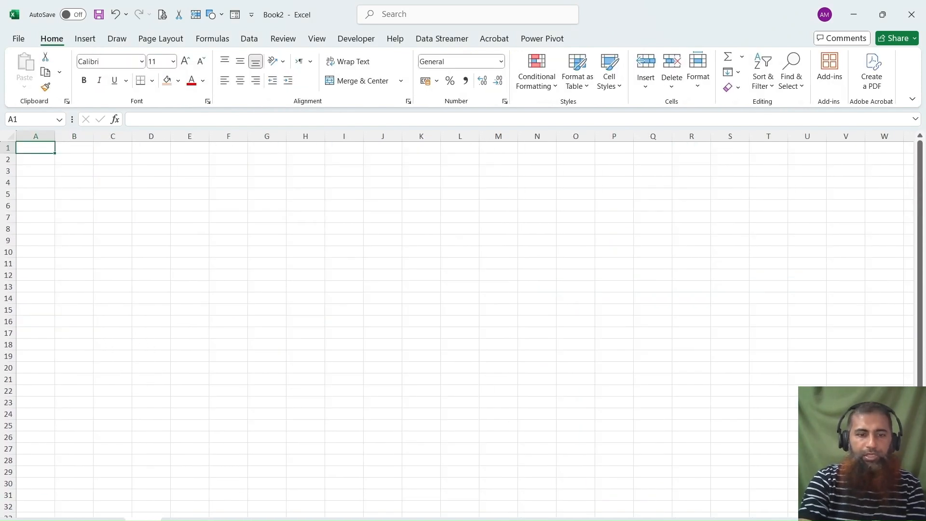
double_click(142, 520)
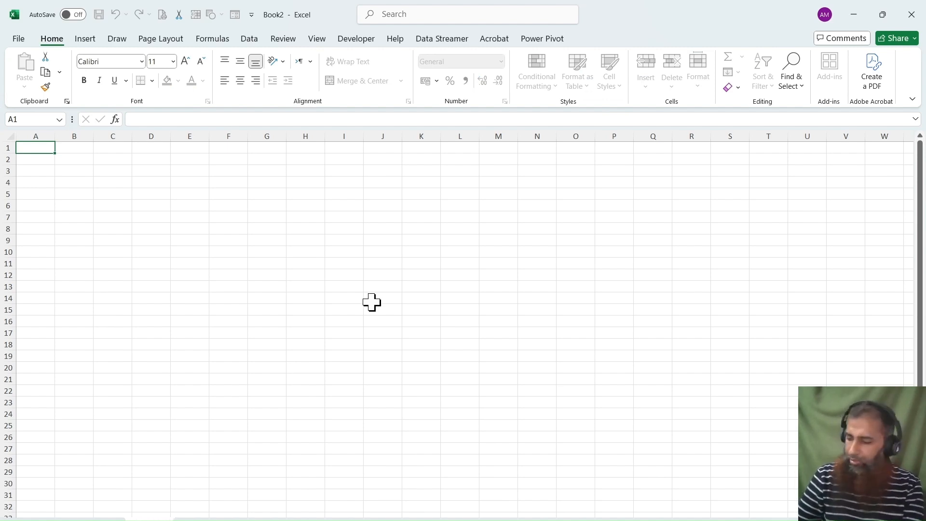
click(140, 344)
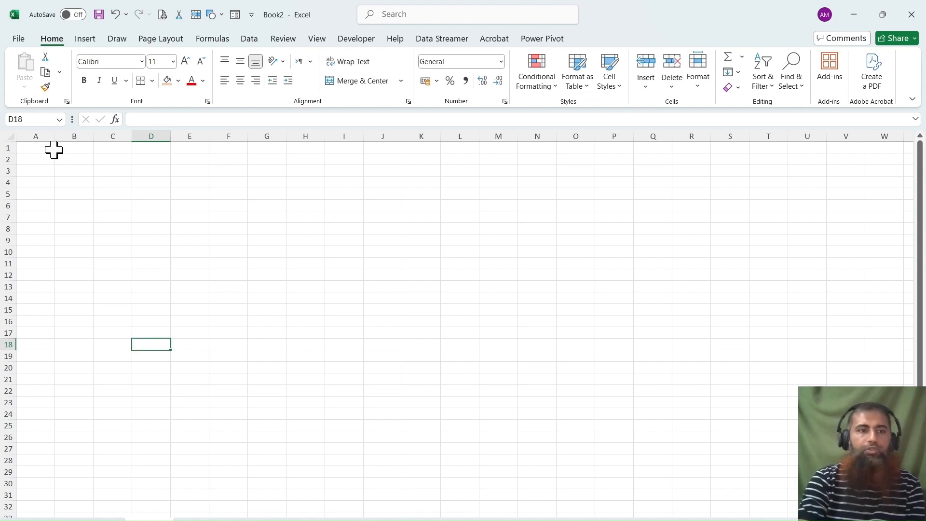
Fill the range A1:S31 with light blue as the dashboard background.
drag(45, 151, 726, 497)
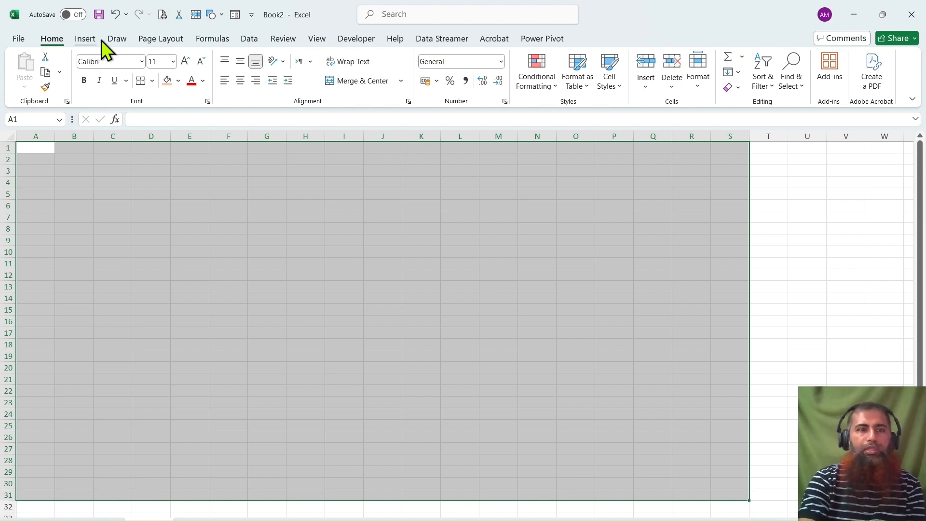
click(176, 81)
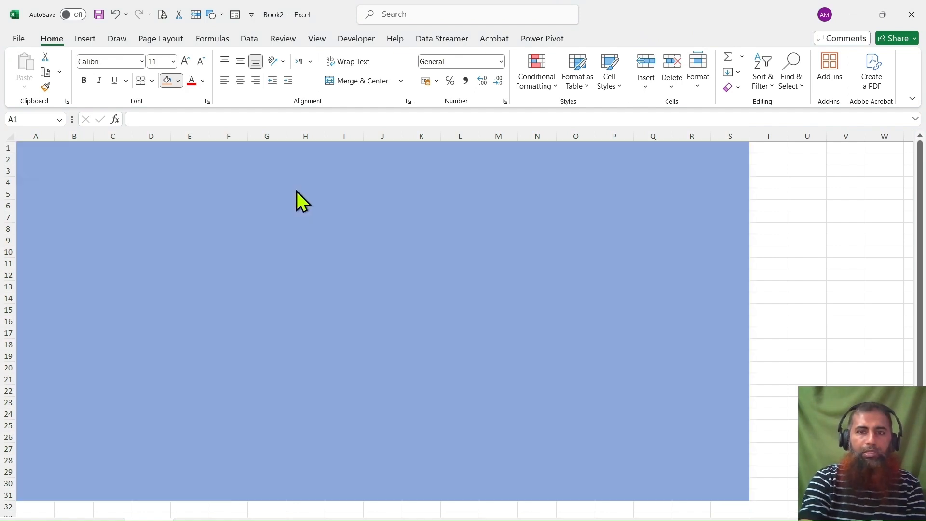
click(297, 191)
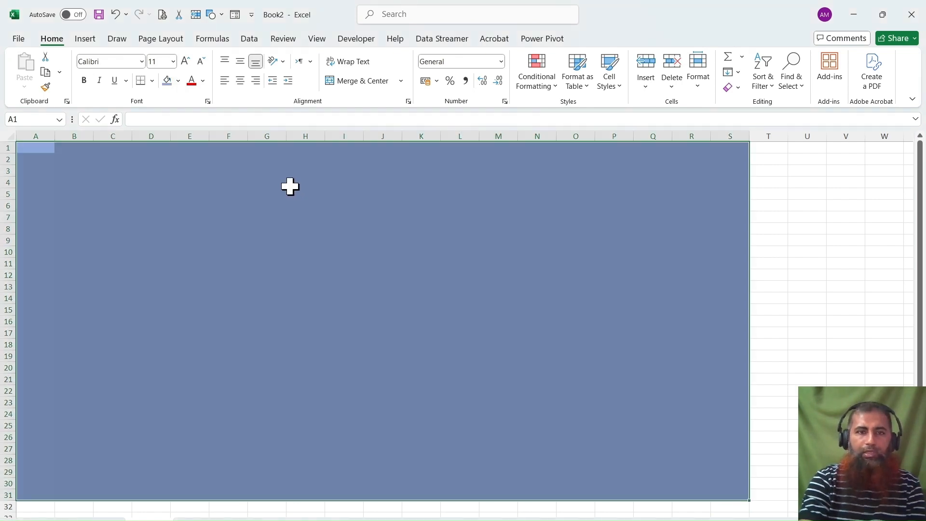
click(177, 170)
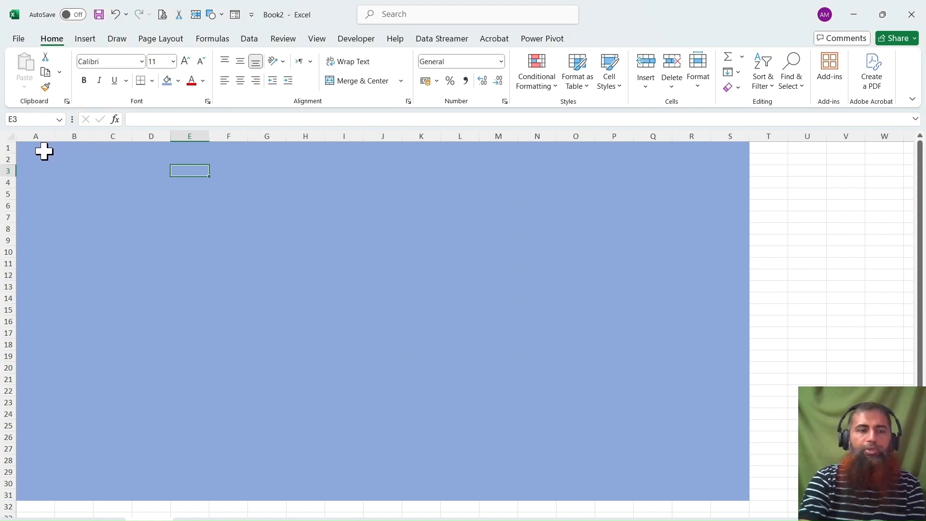
Draw a rounded rectangle about 3.6 cm high and 6.9 cm wide over columns A to E, starting near row 2.
click(82, 39)
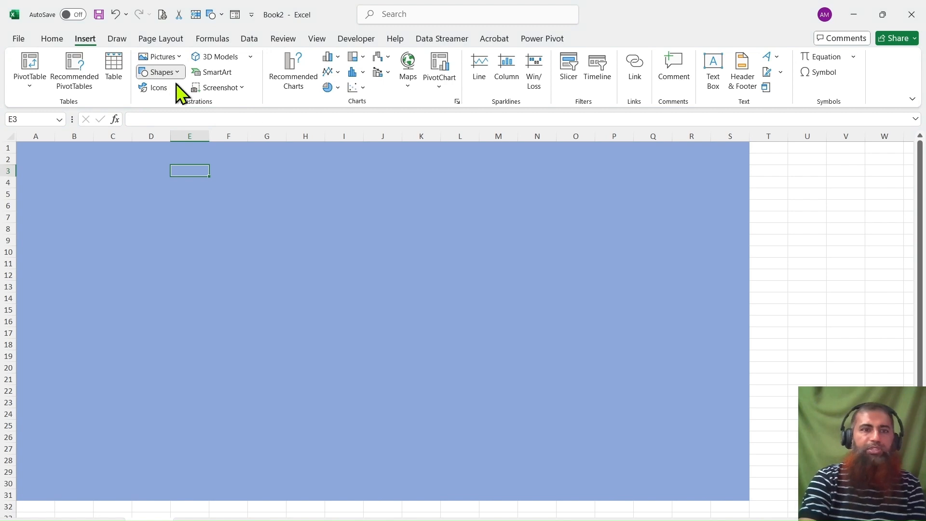
click(213, 107)
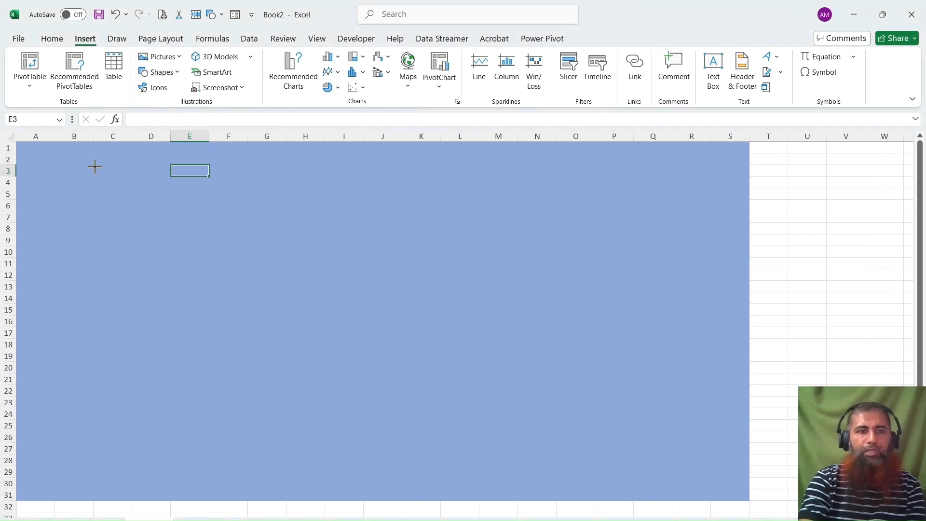
drag(40, 155, 199, 239)
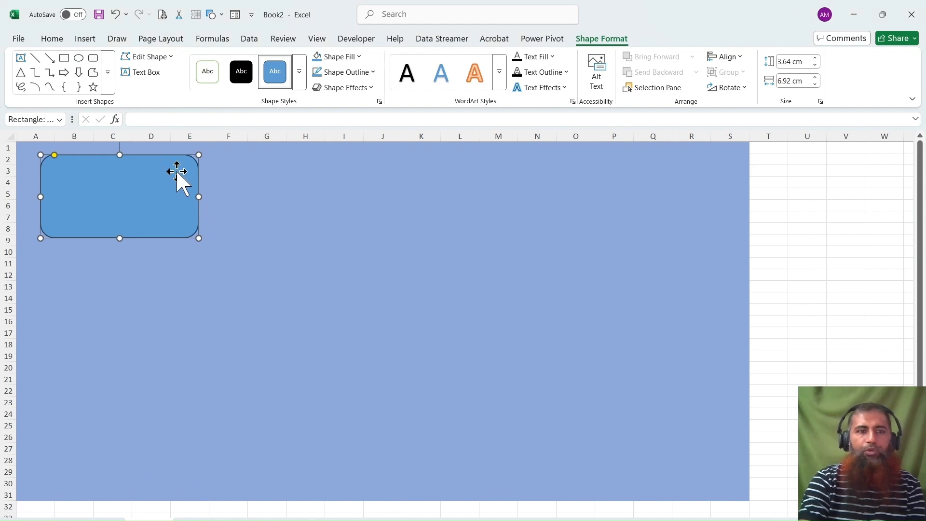
click(267, 172)
click(134, 184)
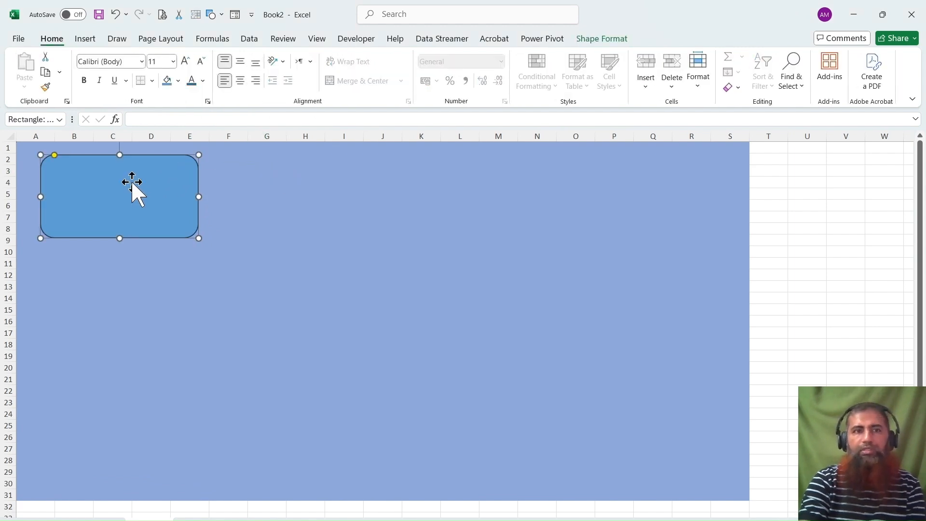
Add a text box reading TOTAL REVENUE in the upper part of the rounded rectangle.
click(87, 40)
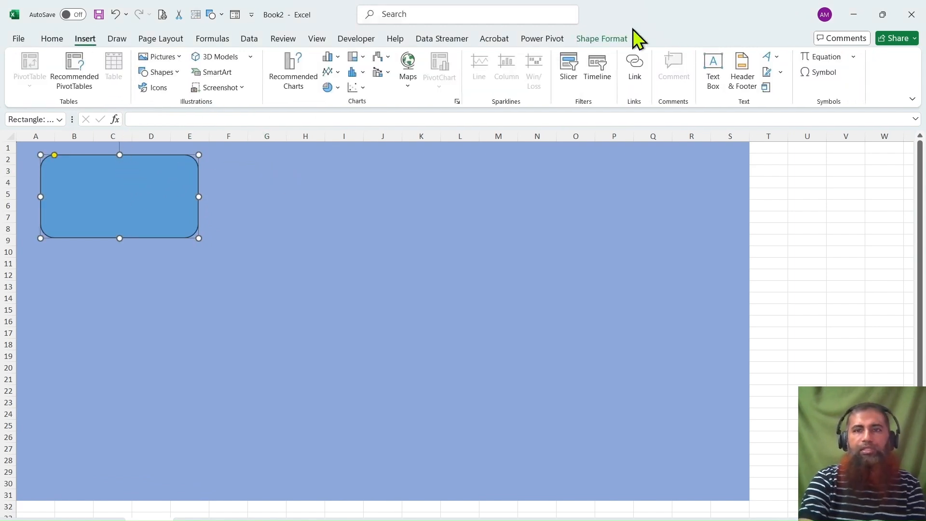
click(709, 76)
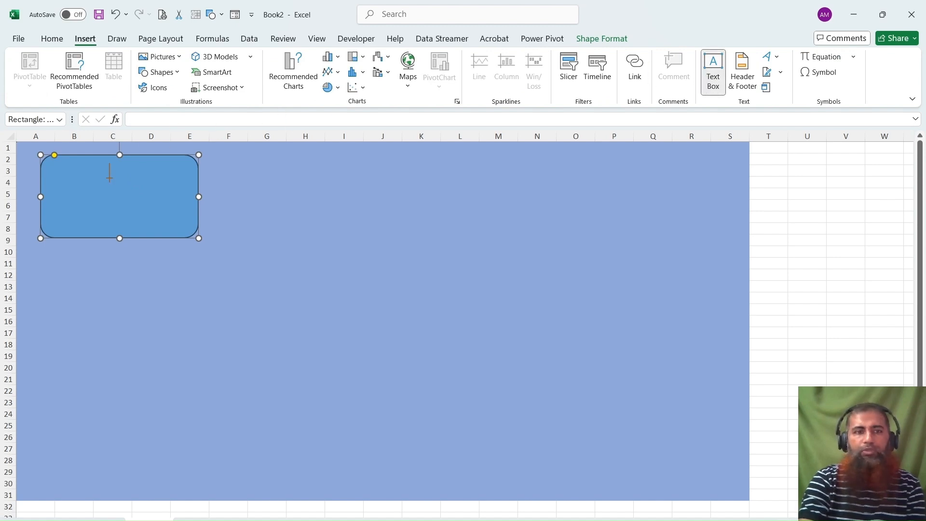
drag(57, 173, 179, 190)
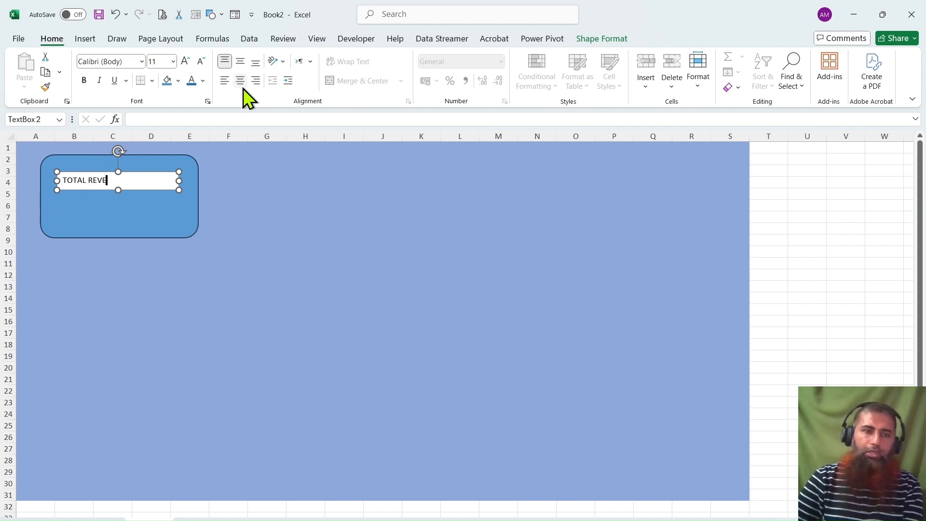
click(271, 226)
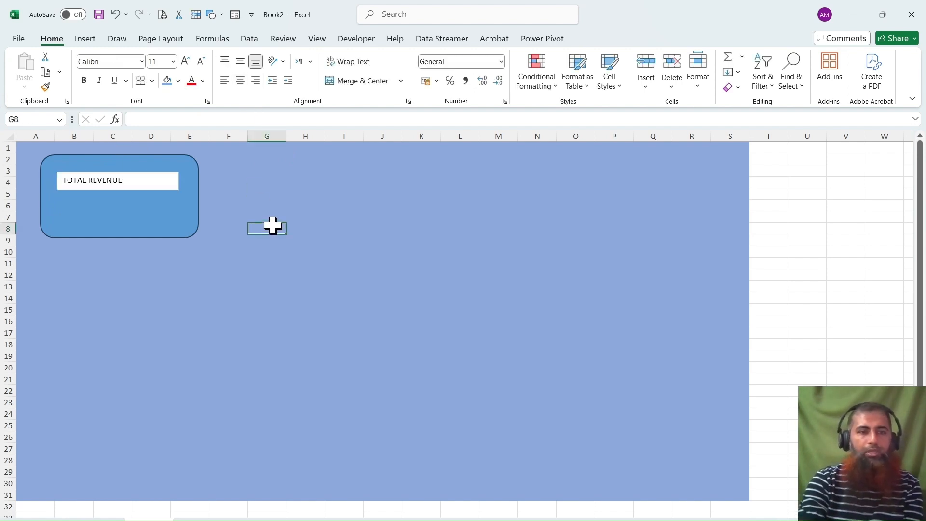
click(153, 182)
click(251, 171)
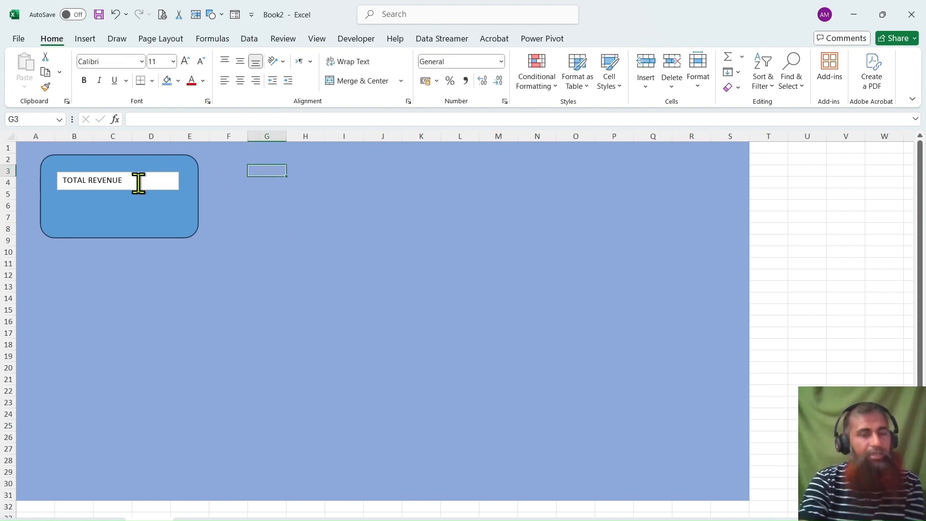
click(124, 212)
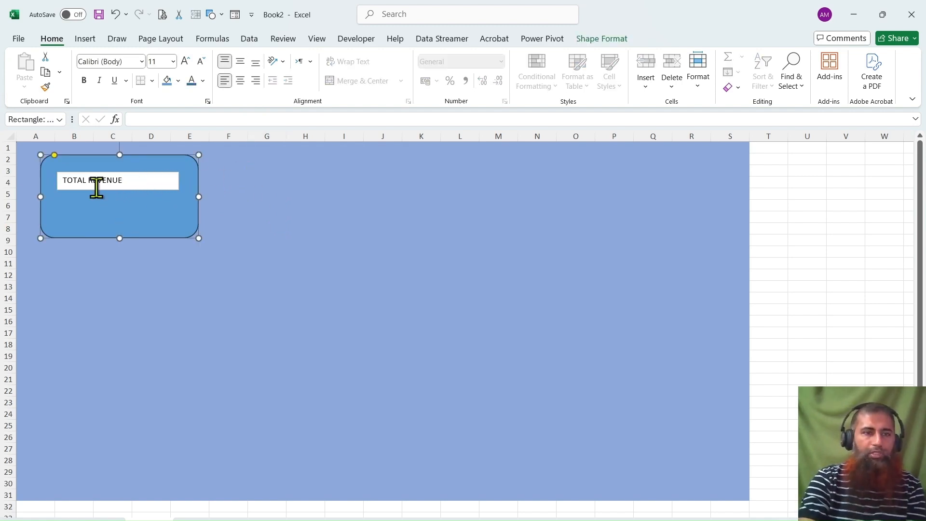
click(306, 194)
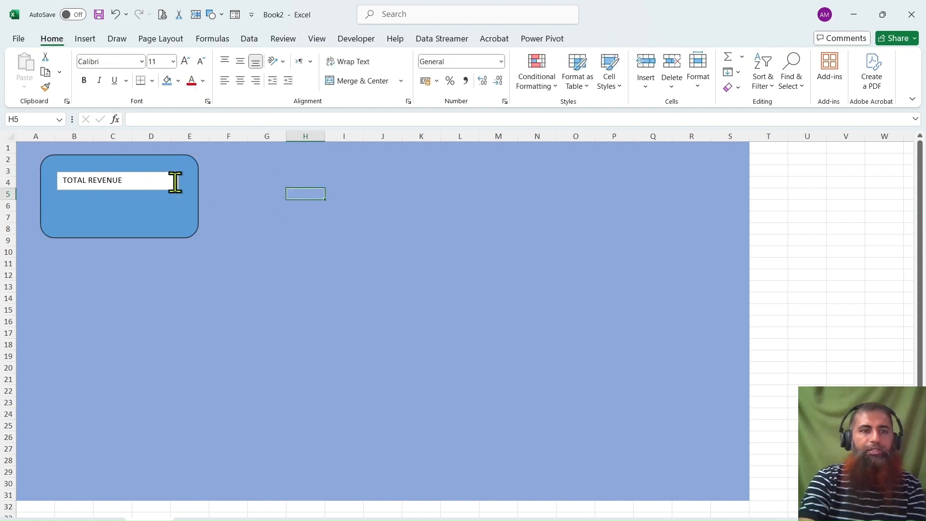
click(349, 169)
click(190, 191)
Format the TOTAL REVENUE text as 14 pt, bold and dark red.
click(174, 179)
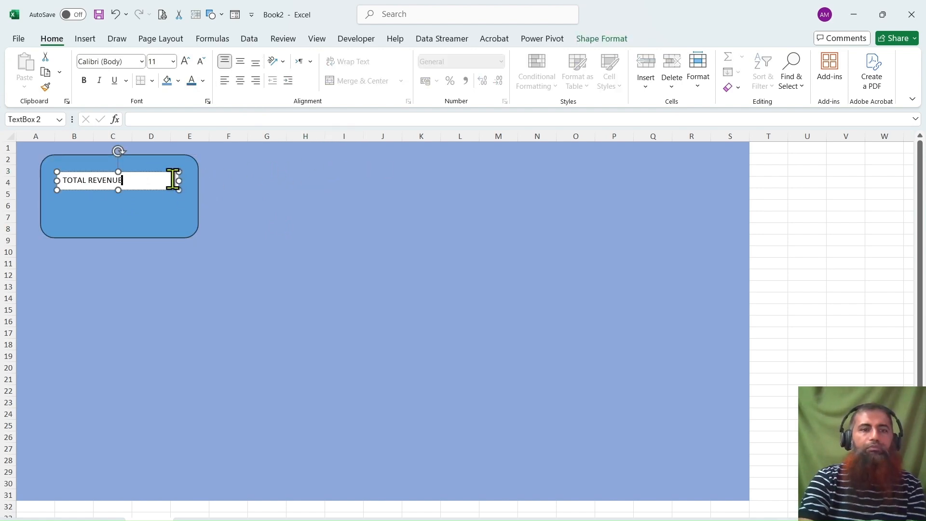
key(ctrl+a)
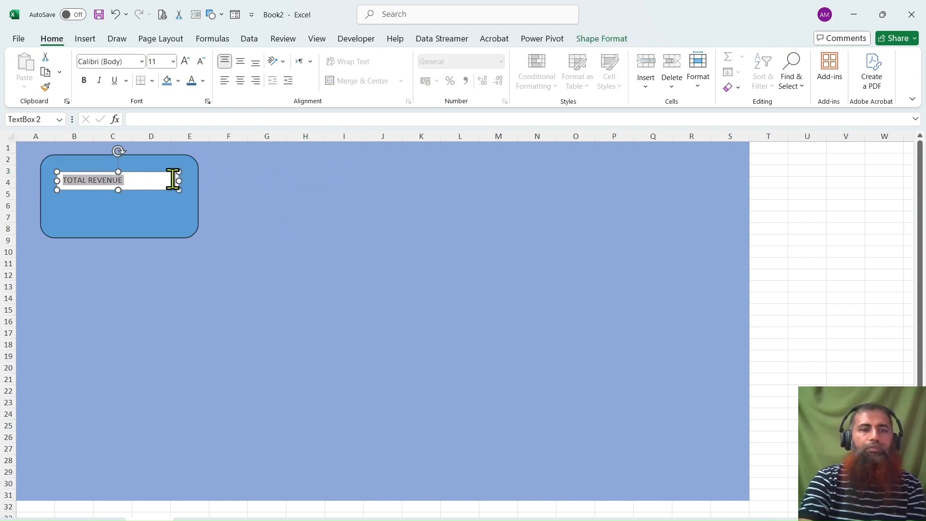
click(185, 64)
click(189, 62)
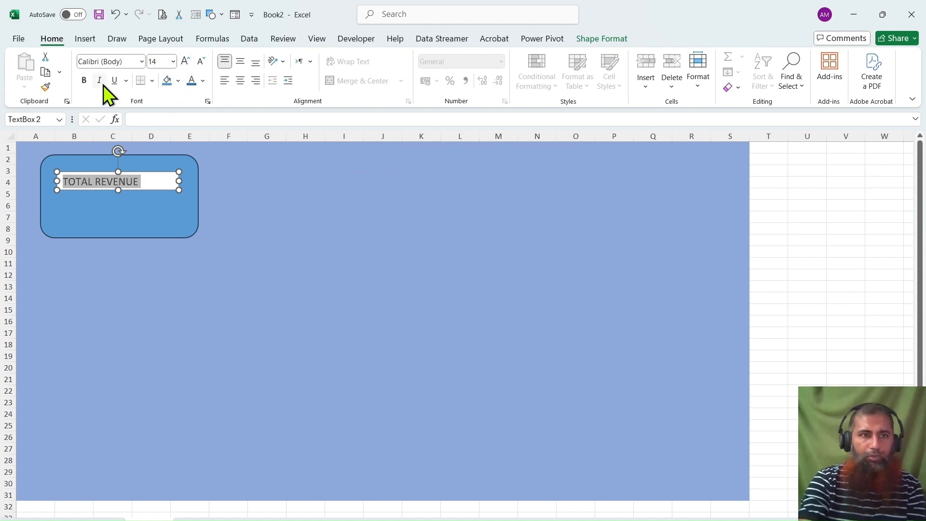
click(88, 82)
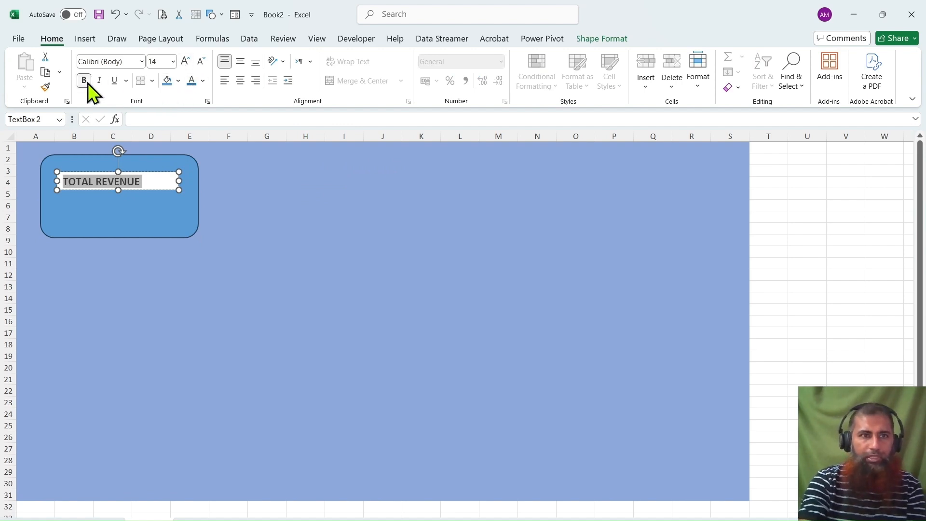
click(201, 82)
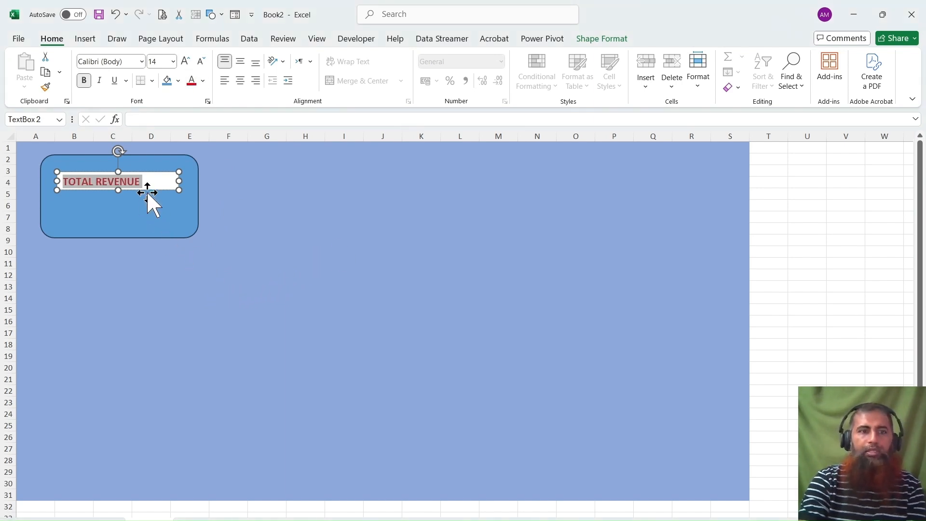
Center the TOTAL REVENUE text horizontally and vertically in its text box.
click(240, 80)
click(240, 60)
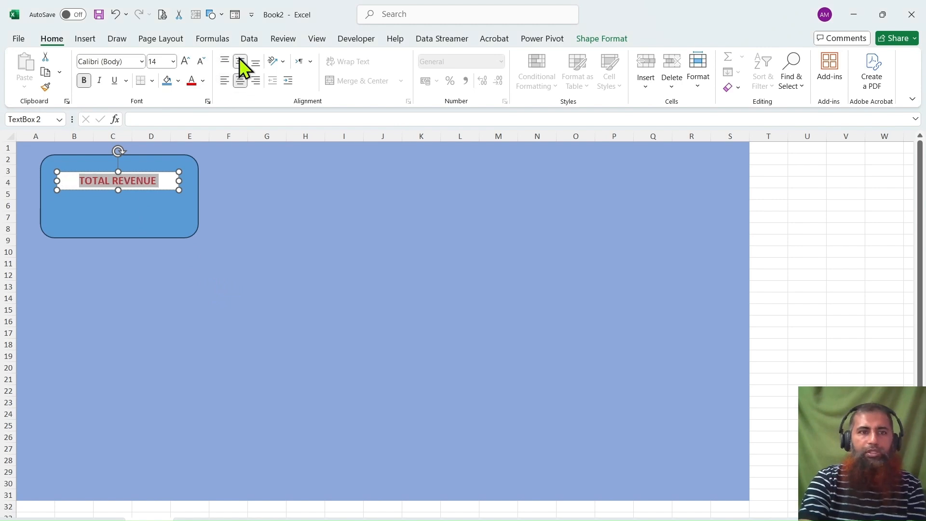
click(268, 216)
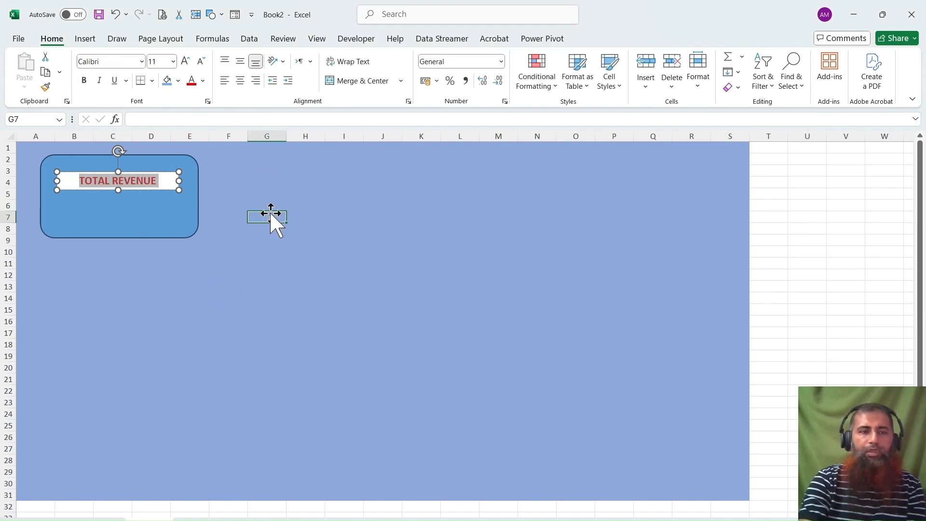
click(175, 183)
click(213, 171)
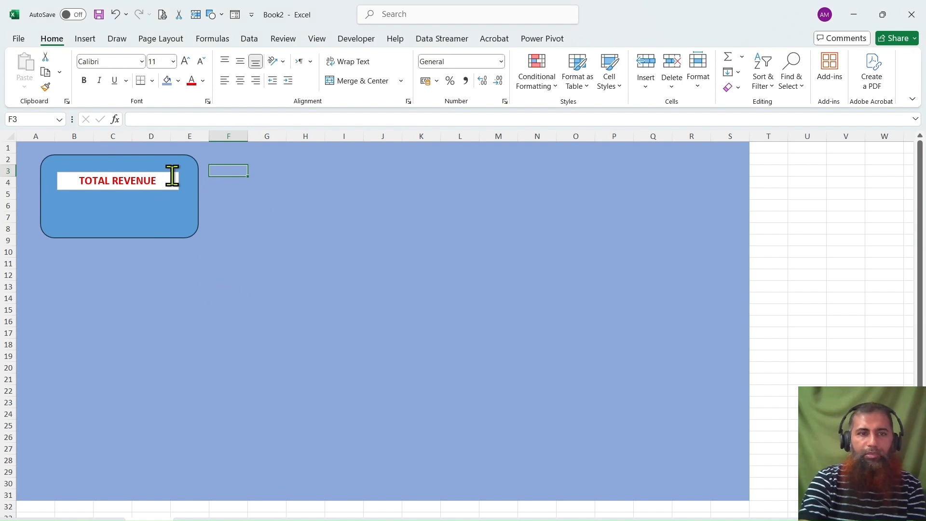
click(178, 174)
click(151, 181)
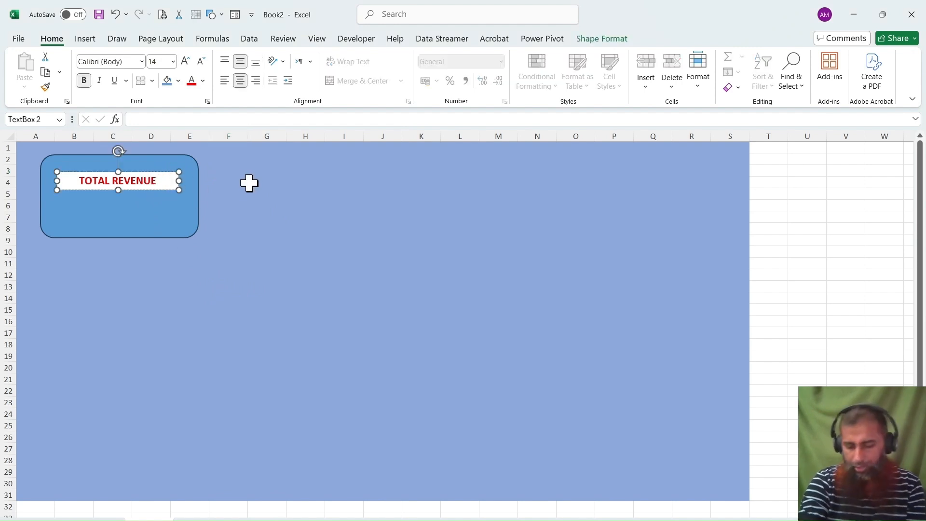
click(223, 181)
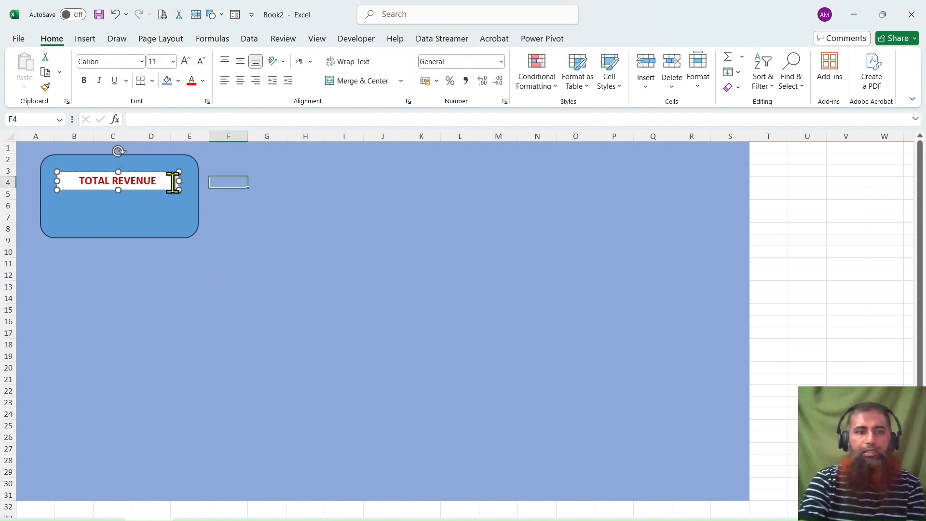
click(176, 182)
click(263, 193)
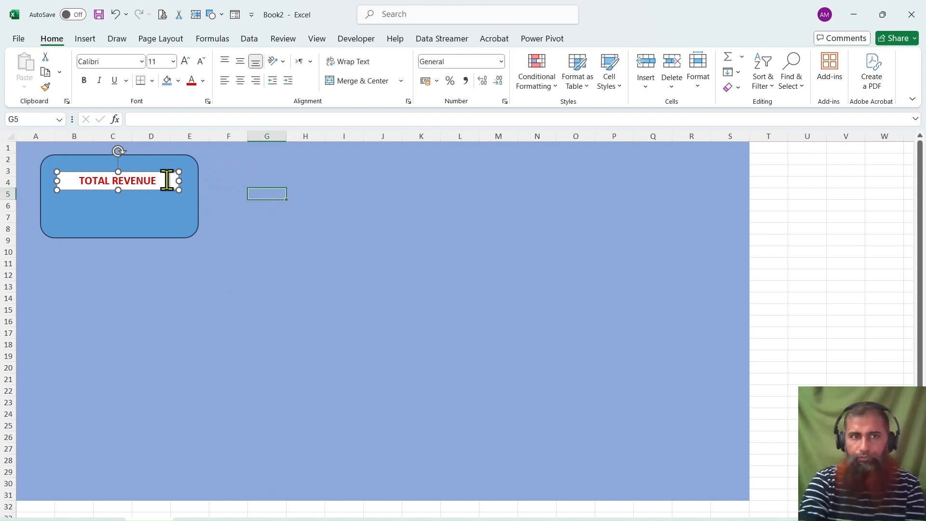
click(215, 171)
click(176, 173)
click(269, 182)
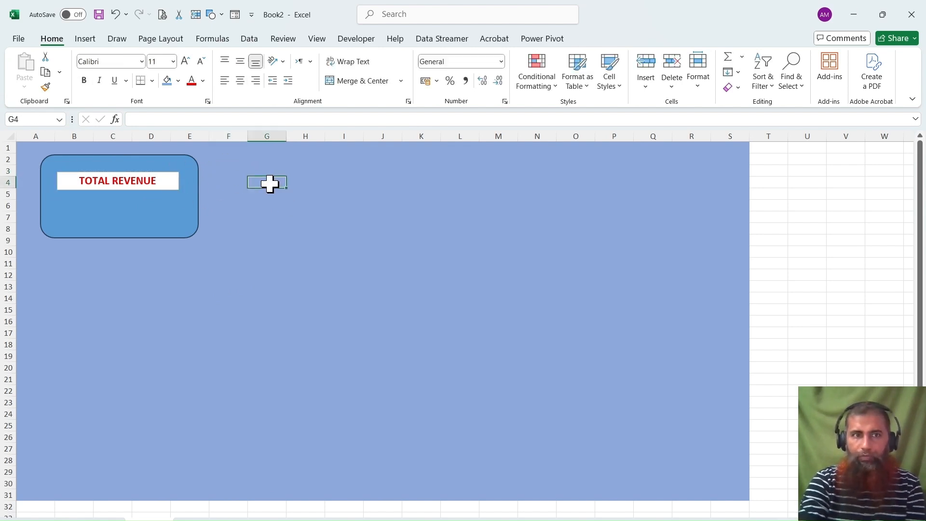
Draw an empty text box in the lower part of the rounded rectangle, about as wide as the TOTAL REVENUE box.
click(90, 40)
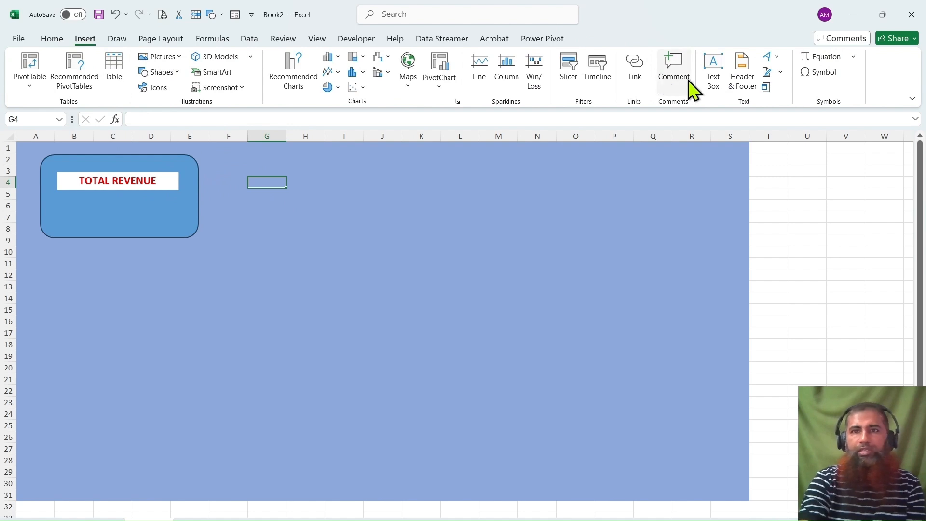
click(711, 90)
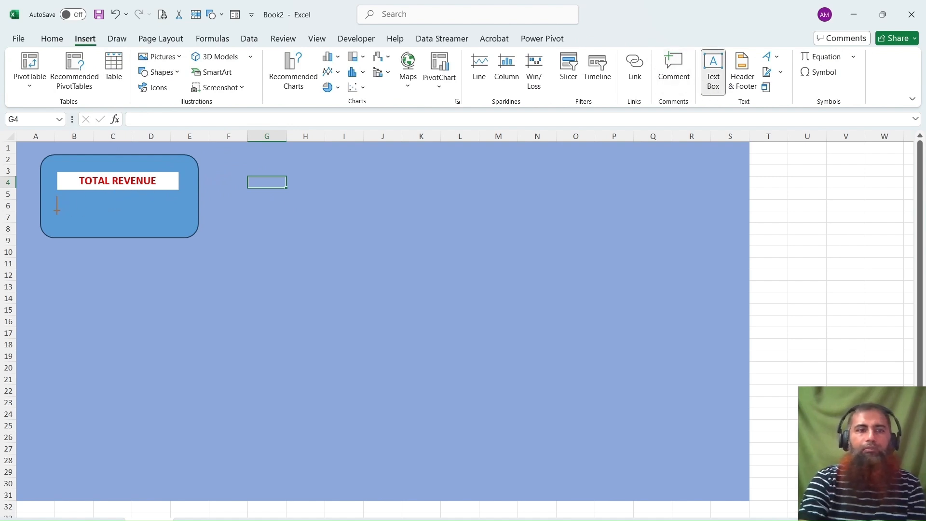
drag(55, 213, 182, 228)
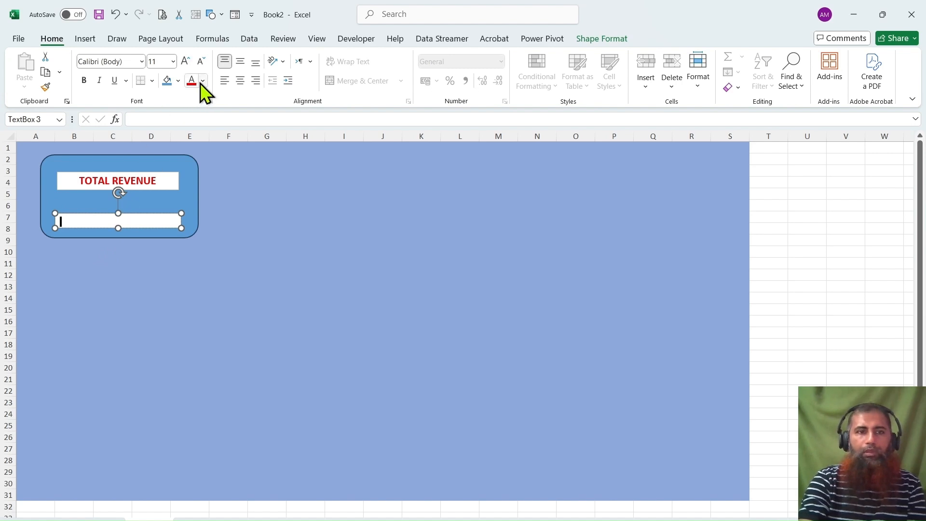
Link the new text box to the total revenue cell with the formula ='Pivot sheet'!$C$4.
click(184, 120)
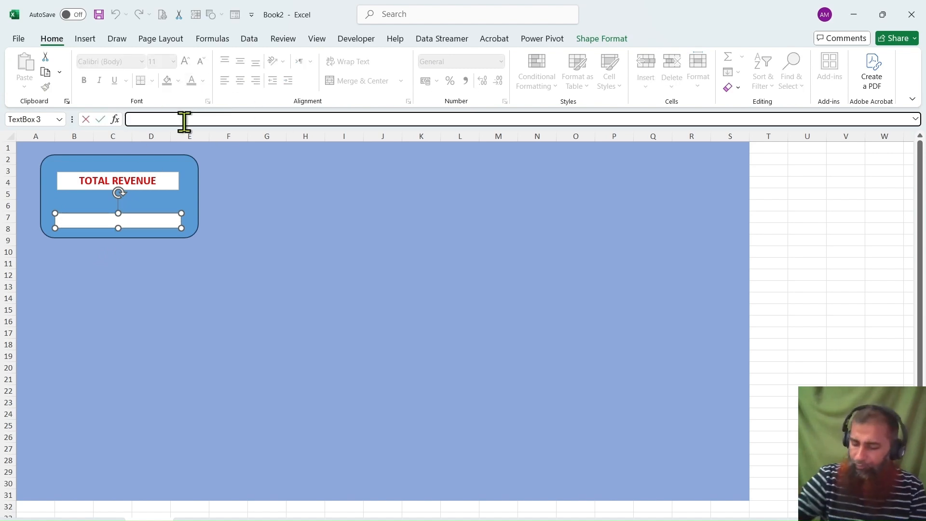
text(=)
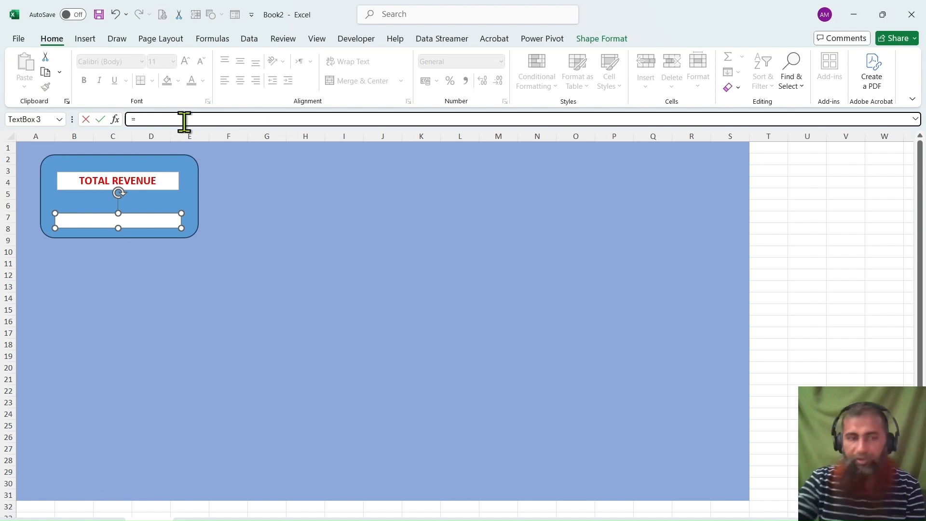
click(87, 514)
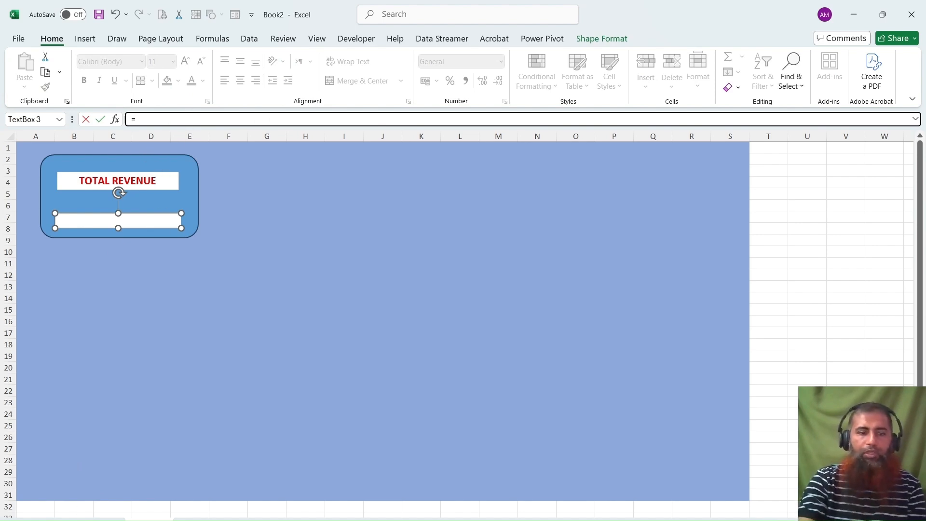
scroll(132, 294, up, 6)
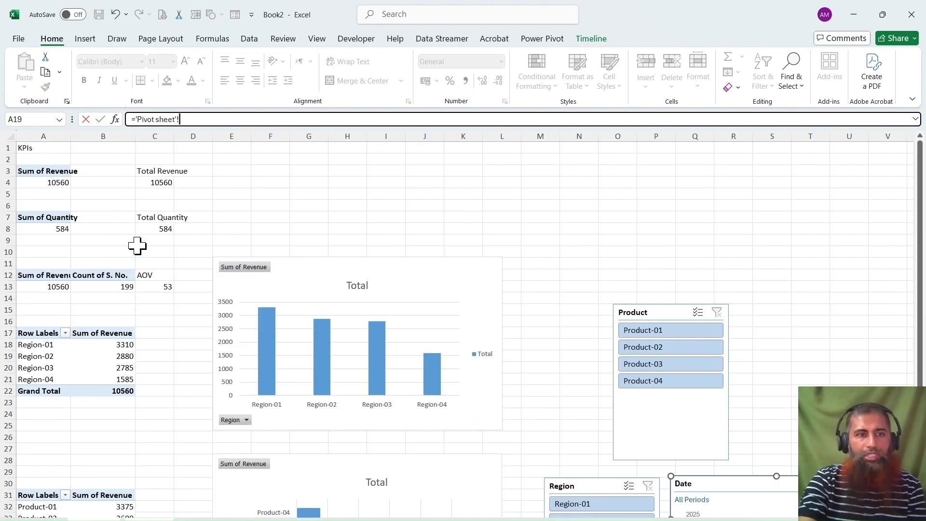
click(164, 183)
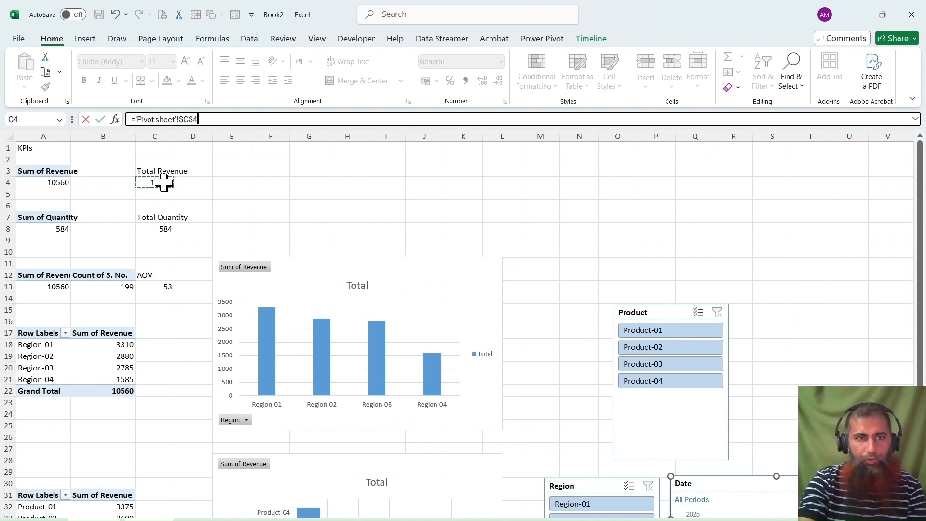
key(Return)
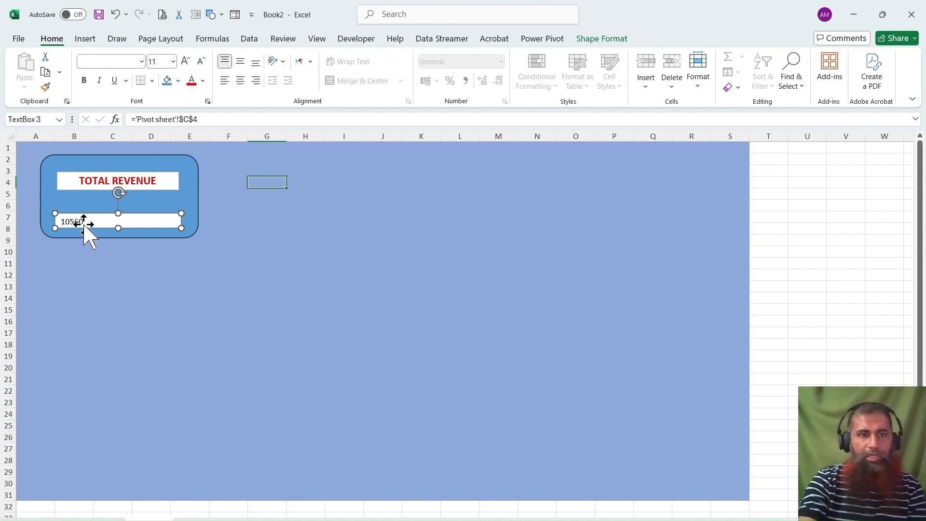
Set the linked revenue value's text to 20 pt and bold.
click(202, 82)
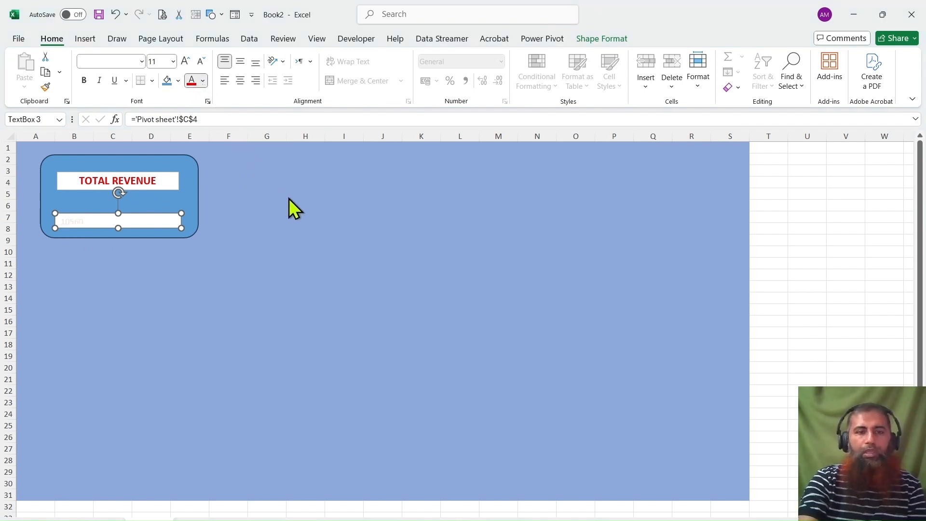
click(305, 280)
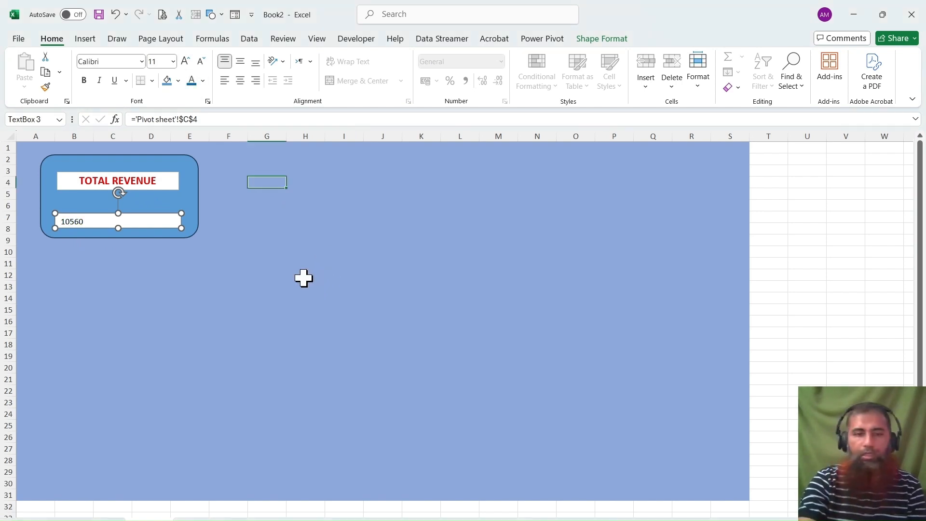
click(186, 60)
click(186, 60)
click(187, 60)
click(187, 60)
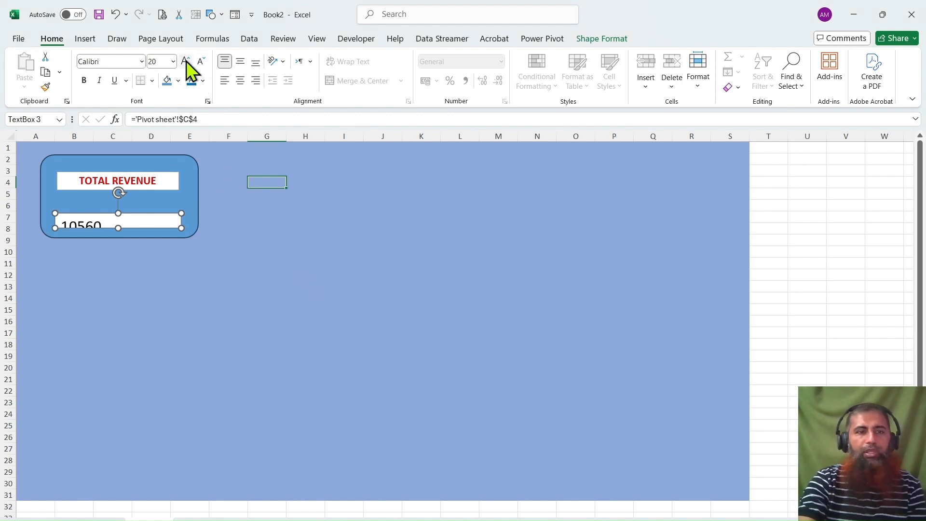
click(84, 81)
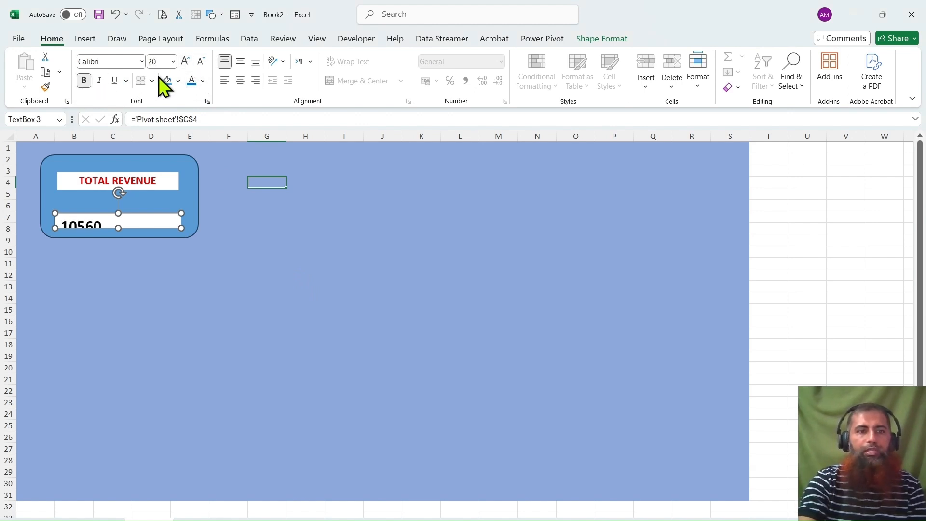
Center the revenue value horizontally and vertically and extend its text box slightly upward to fit the number.
click(240, 81)
click(241, 61)
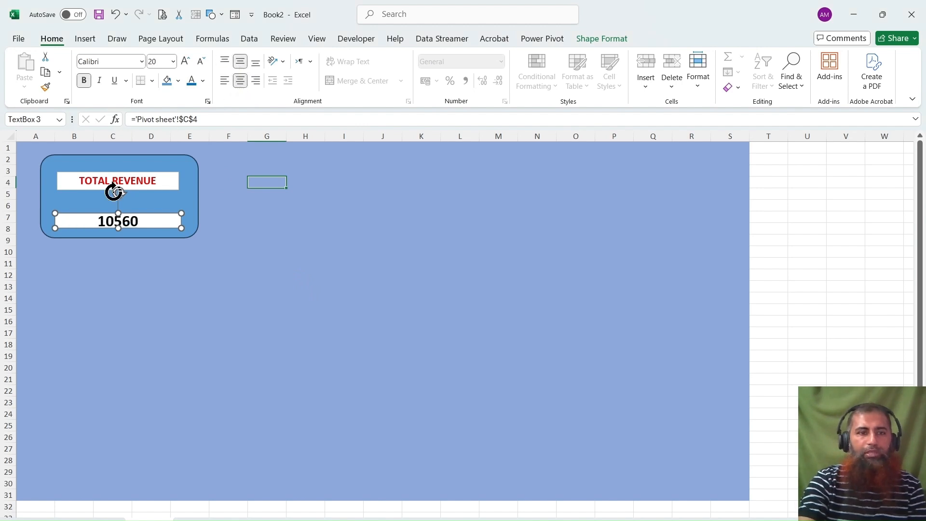
drag(118, 213, 118, 206)
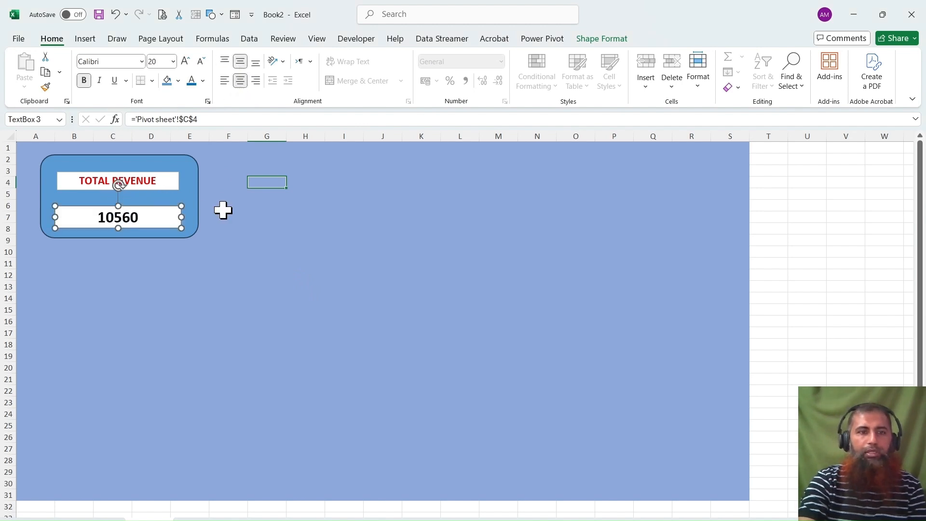
click(223, 210)
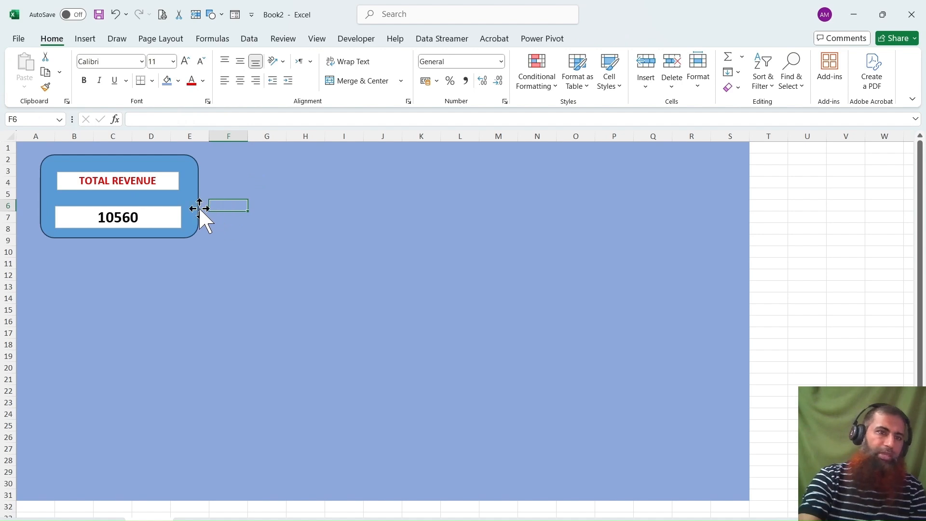
Nudge the revenue value text box up a little, closer to the TOTAL REVENUE label.
click(145, 203)
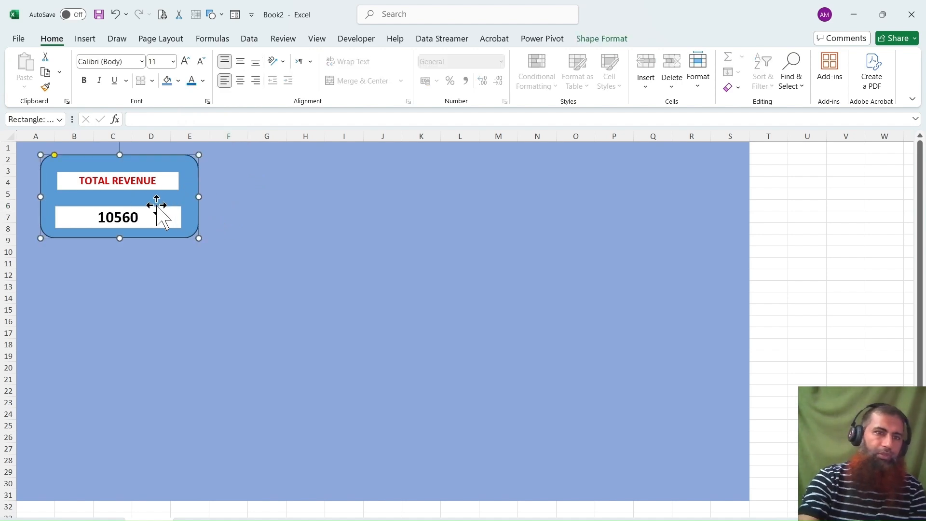
click(159, 218)
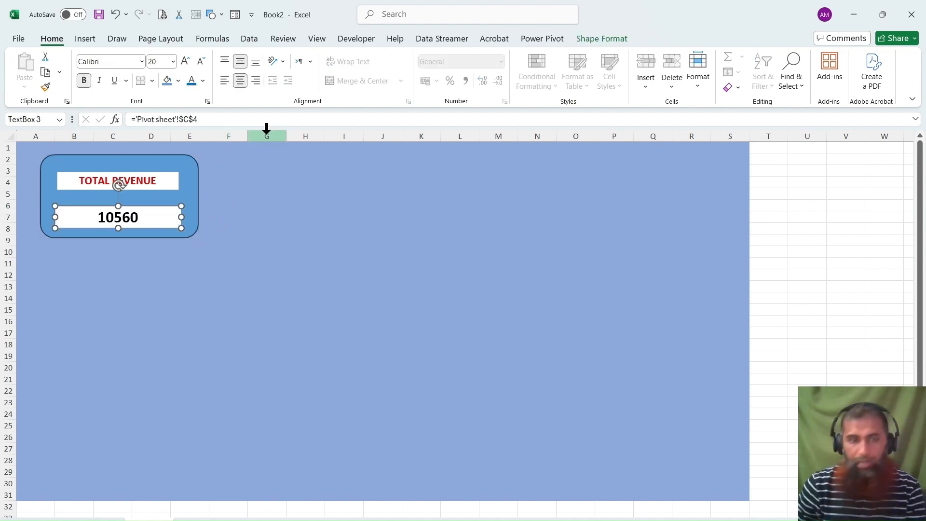
key(Up)
key(Up)
key(Up)
key(Up)
key(Up)
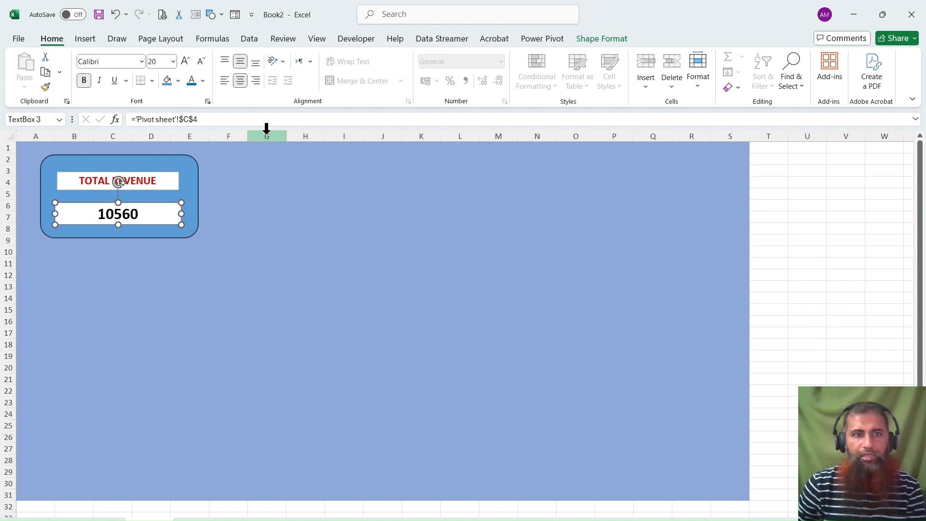
click(260, 195)
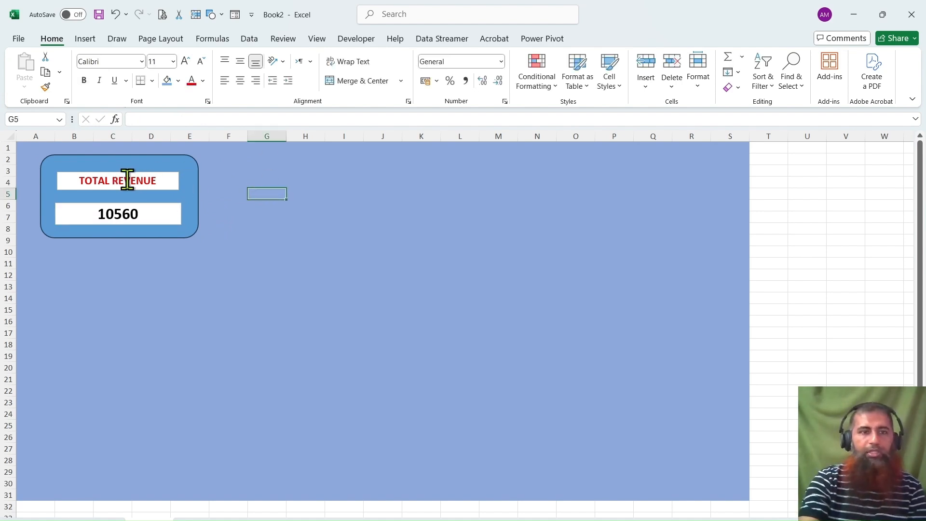
click(191, 173)
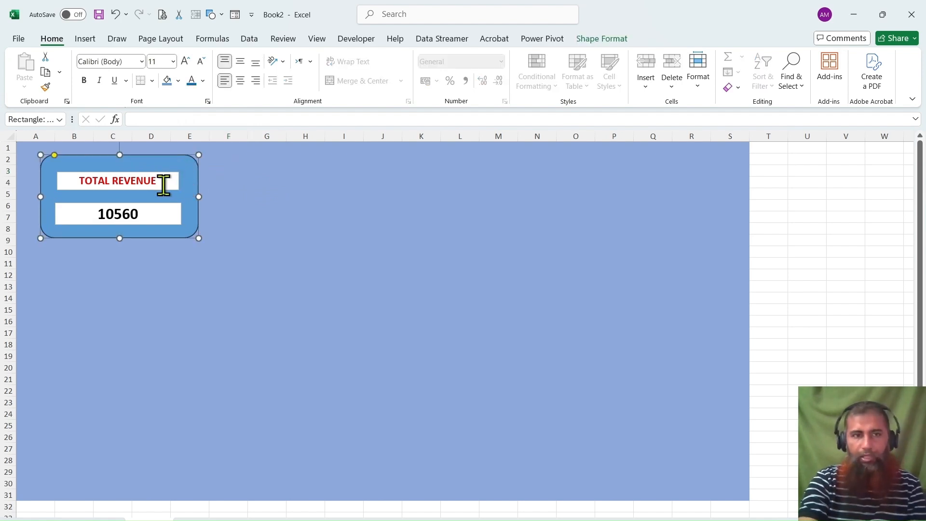
Group the revenue card's rounded rectangle, TOTAL REVENUE label and linked value box into one object.
click(175, 185)
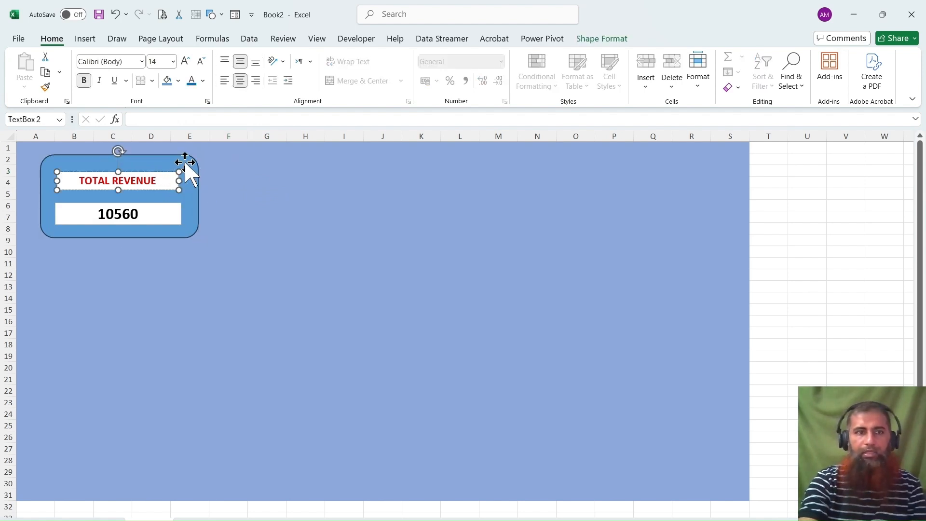
shift+click(187, 167)
shift+click(176, 214)
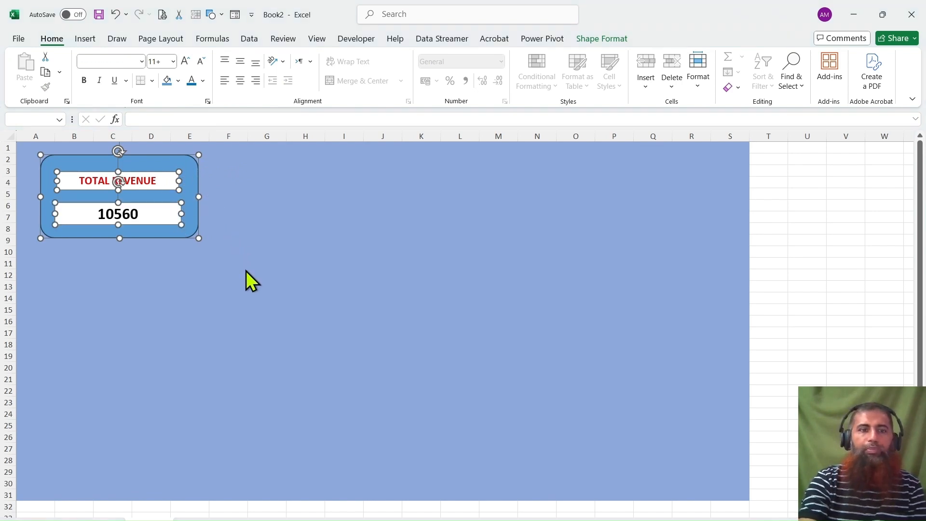
key(ctrl+g)
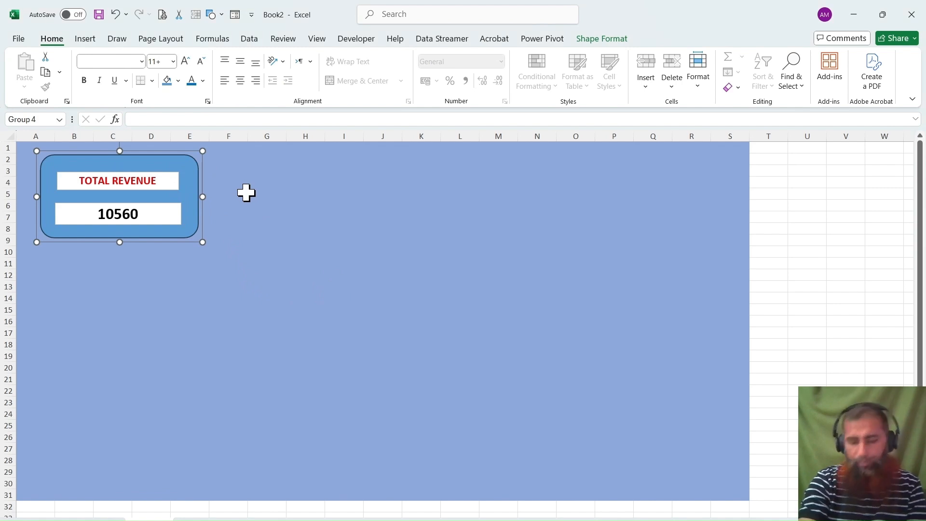
Duplicate the grouped revenue card twice and arrange the three cards side by side in a row across the dashboard's upper edge.
key(ctrl+d)
key(ctrl+d)
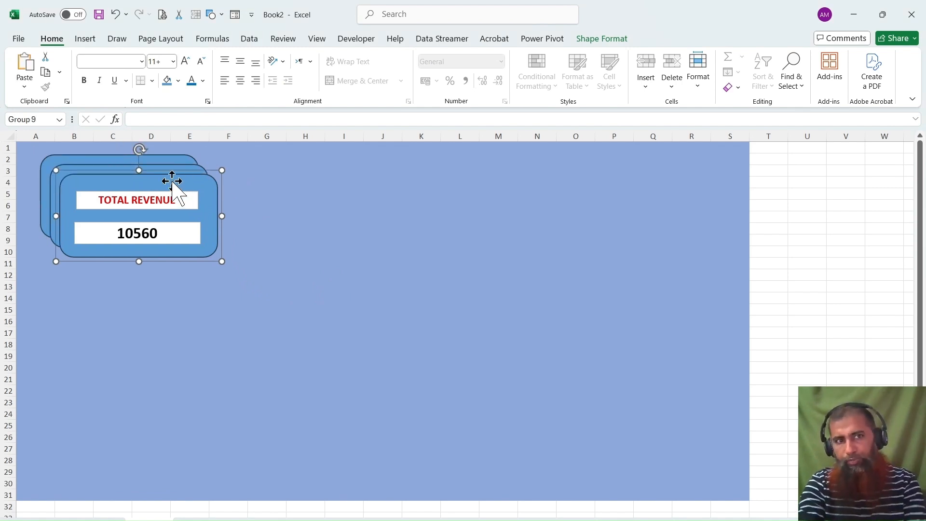
drag(174, 181, 473, 157)
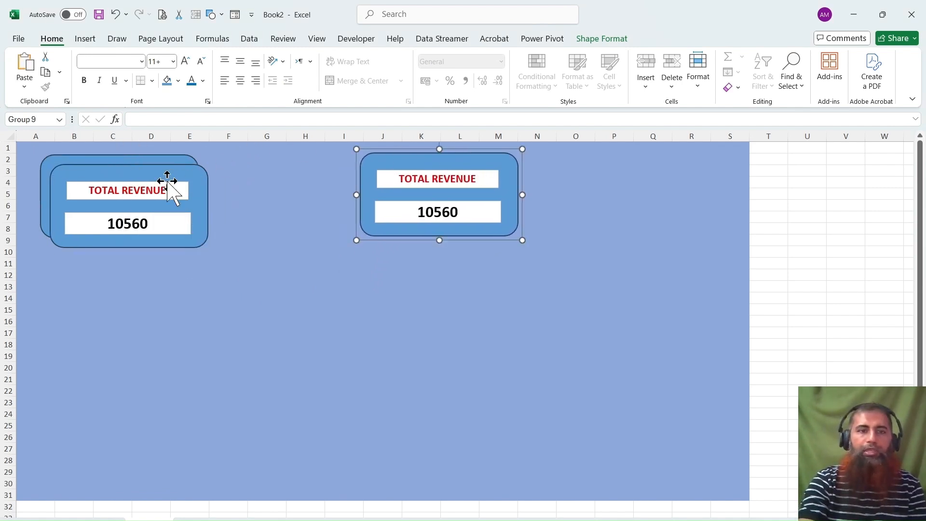
drag(157, 176, 328, 168)
drag(169, 154, 151, 155)
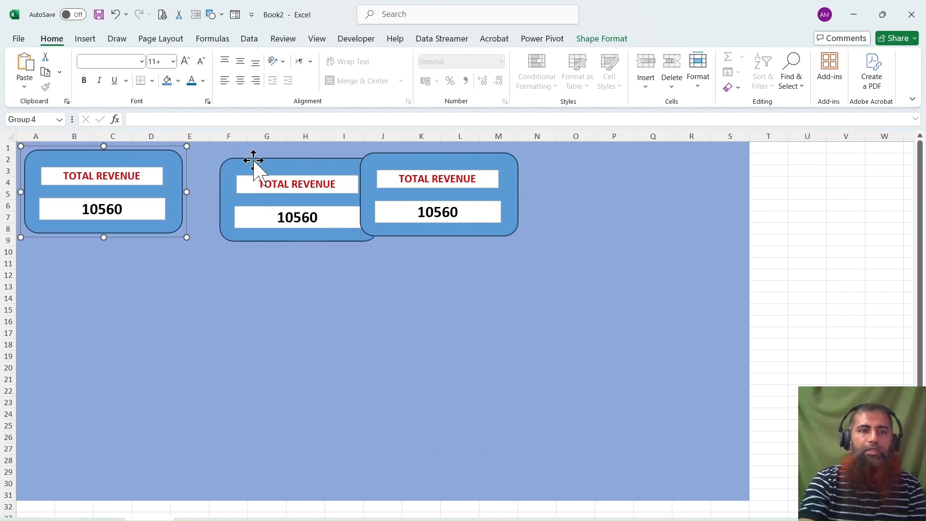
drag(252, 159, 230, 151)
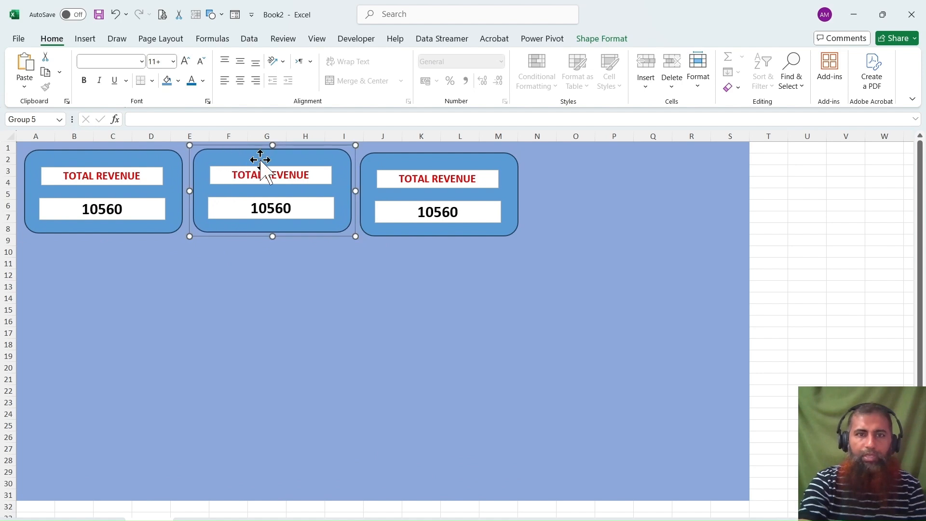
drag(449, 160, 449, 158)
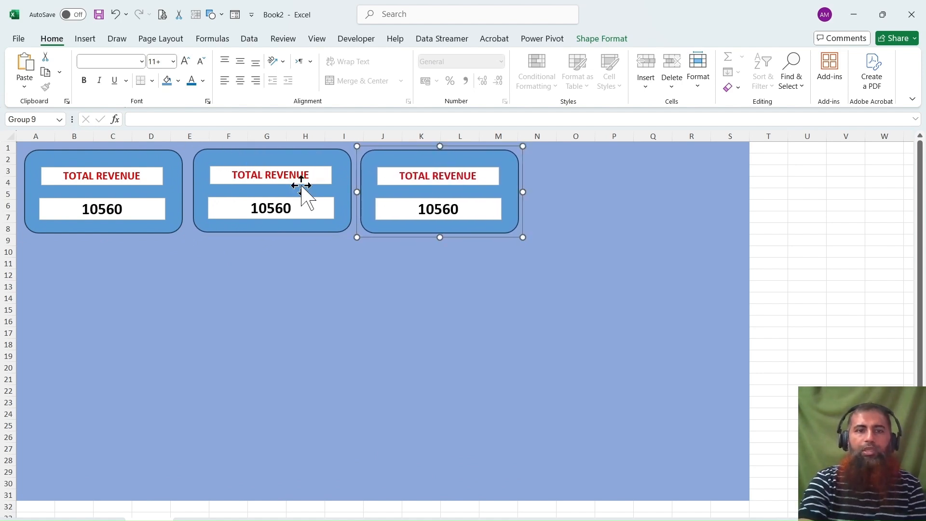
Group the three KPI cards, enlarge the group slightly and move it a little higher on the dashboard background.
click(181, 164)
ctrl+click(239, 162)
ctrl+click(375, 168)
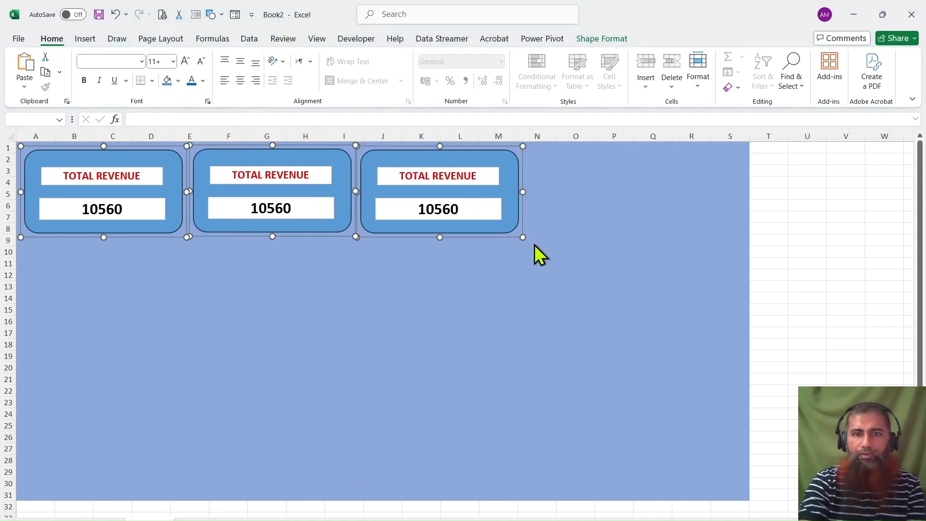
key(ctrl+g)
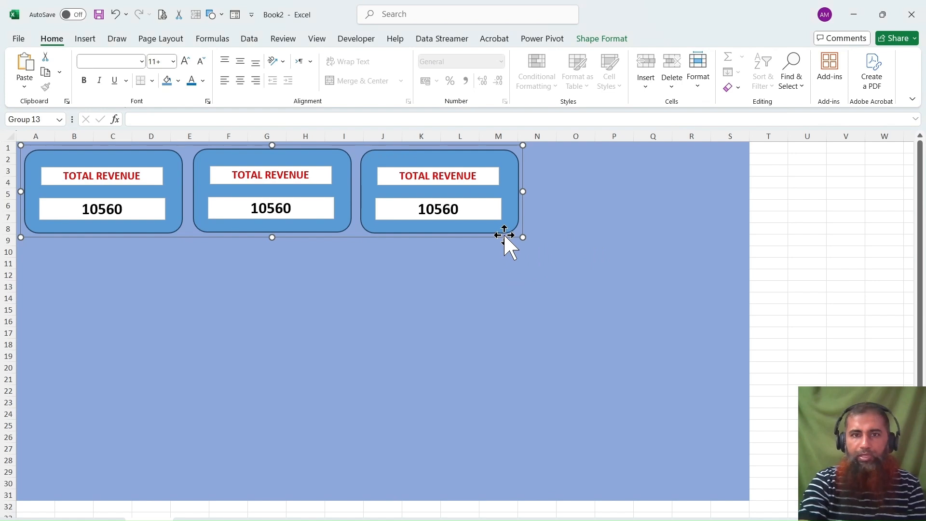
mouse_move(522, 237)
mouse_down()
mouse_move(622, 319)
mouse_move(564, 271)
mouse_move(610, 357)
mouse_move(539, 242)
mouse_up()
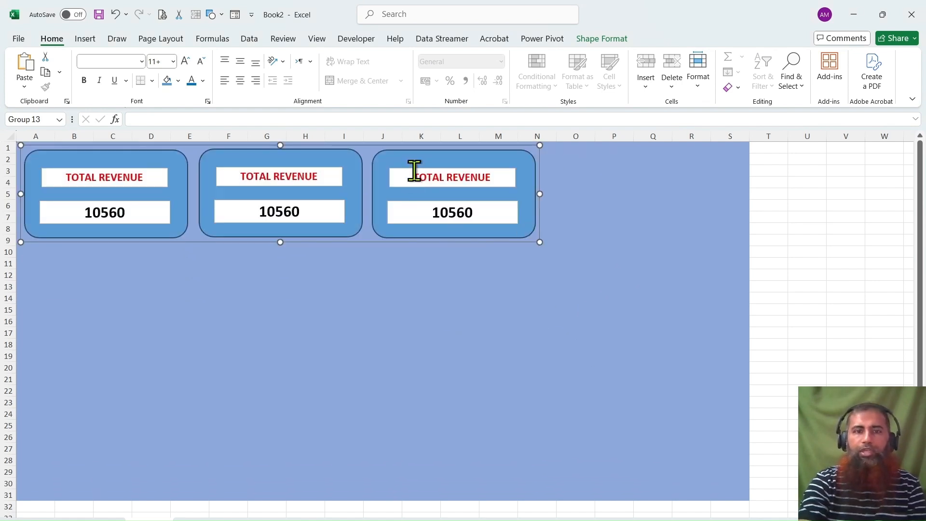
mouse_move(416, 164)
mouse_down()
mouse_move(563, 188)
mouse_move(424, 153)
mouse_move(416, 160)
mouse_up()
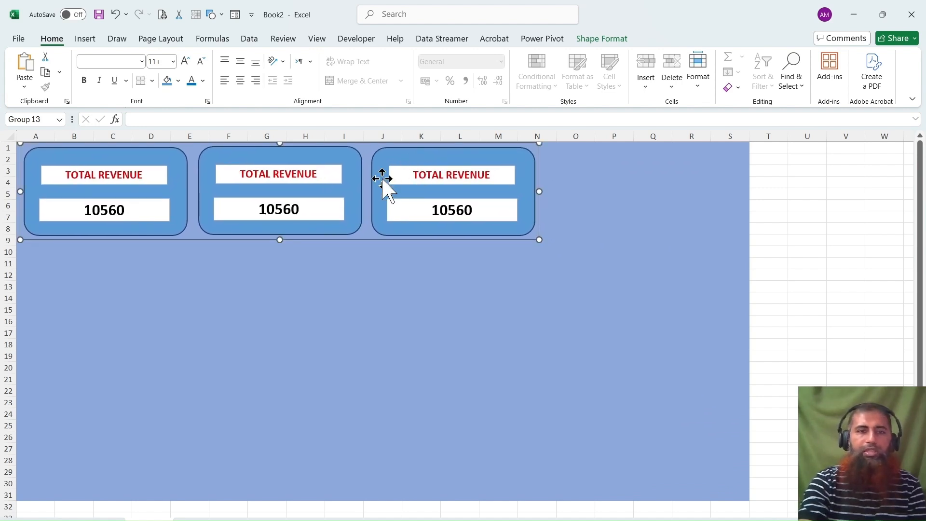
Change the middle card's label to TOTAL QUANTITY.
click(315, 172)
click(322, 174)
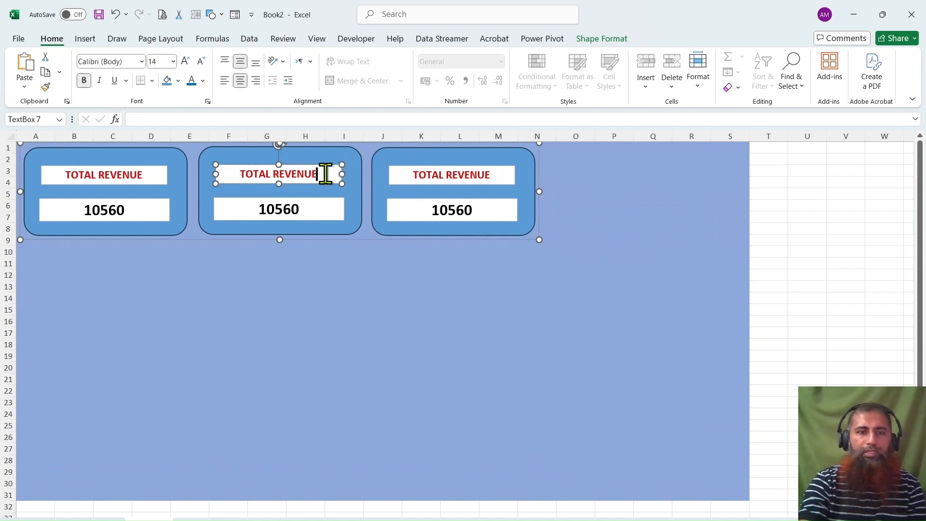
drag(321, 173, 240, 174)
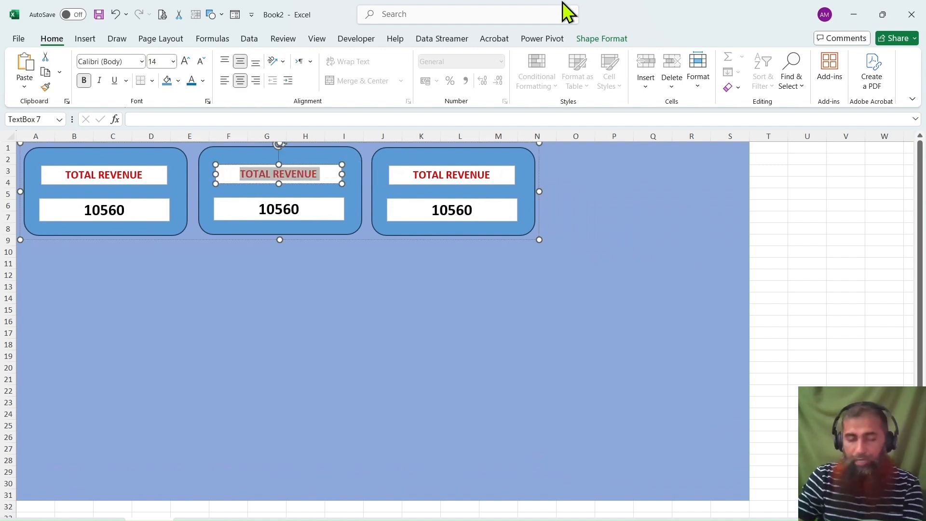
text(TOTAL )
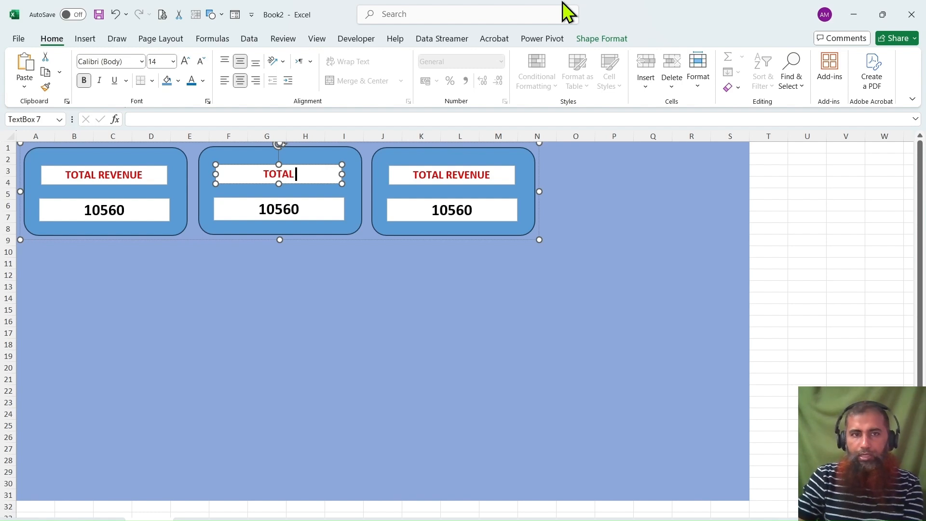
text(QUANTI)
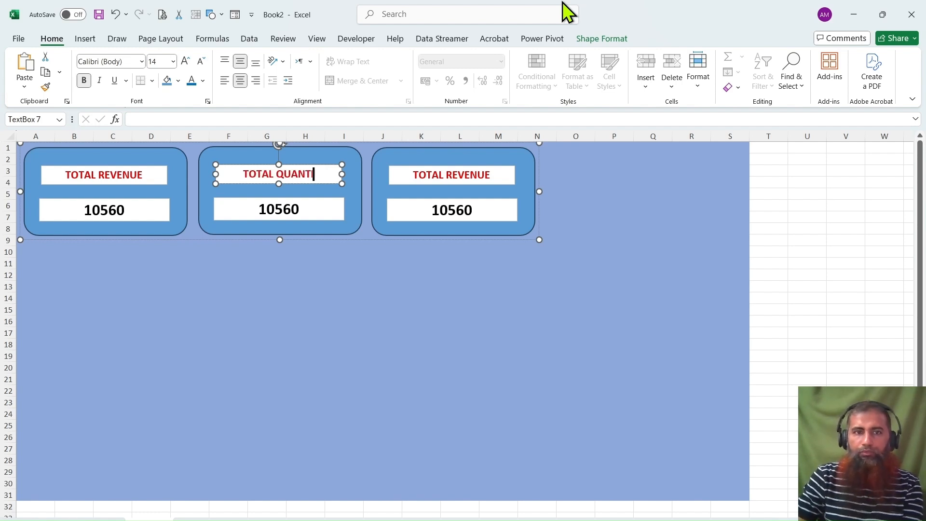
text(TY)
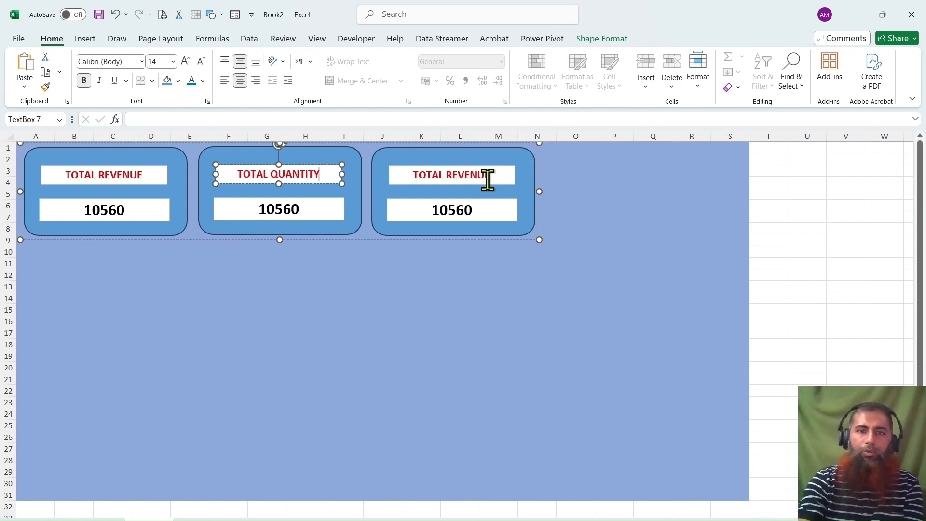
Change the third card's label to AOV.
drag(492, 177, 410, 175)
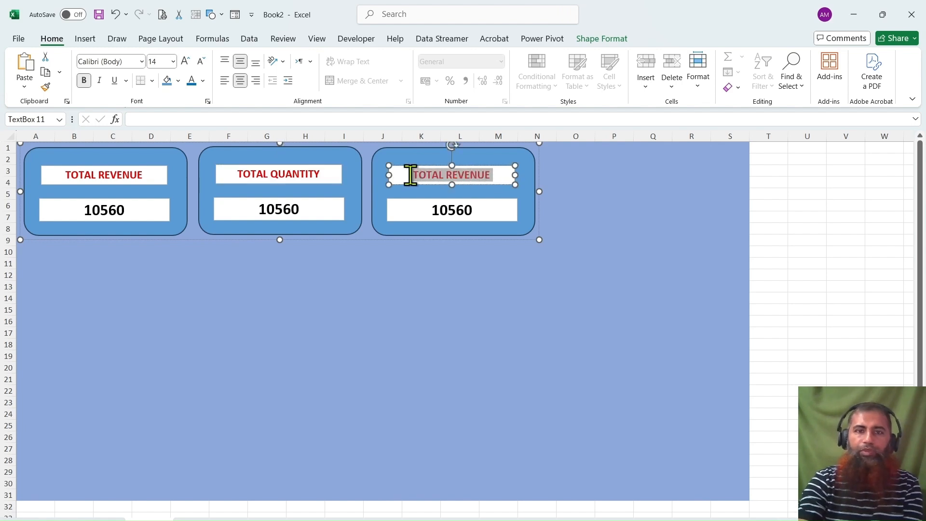
text(AOV)
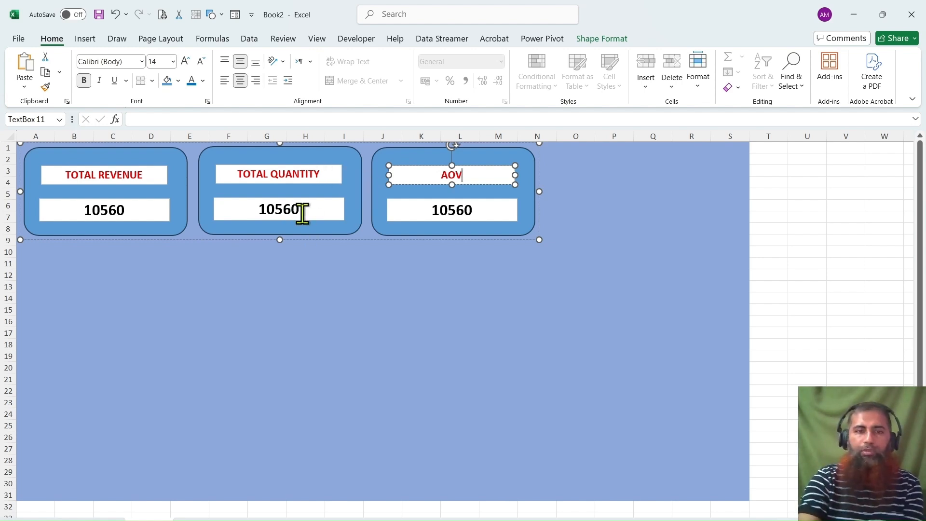
click(334, 265)
Clear the copied revenue cell link from the TOTAL QUANTITY card's value box.
click(305, 217)
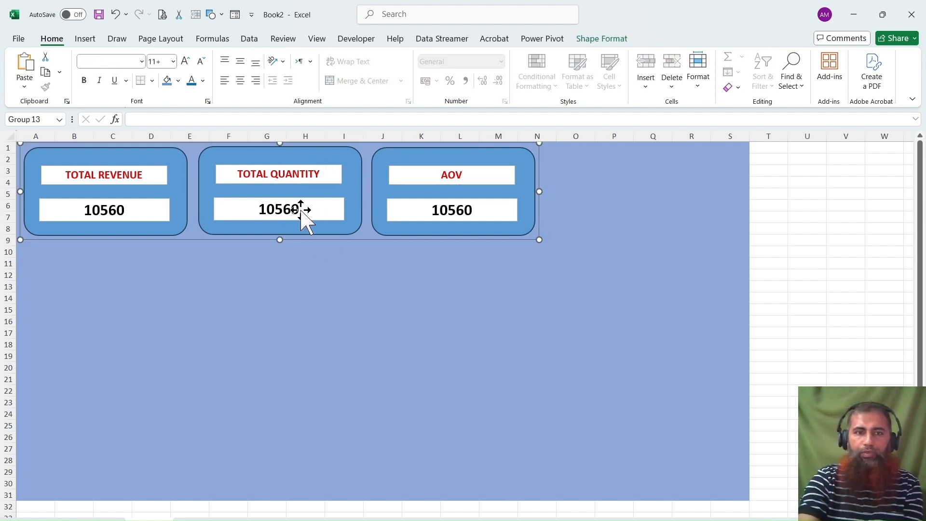
click(297, 208)
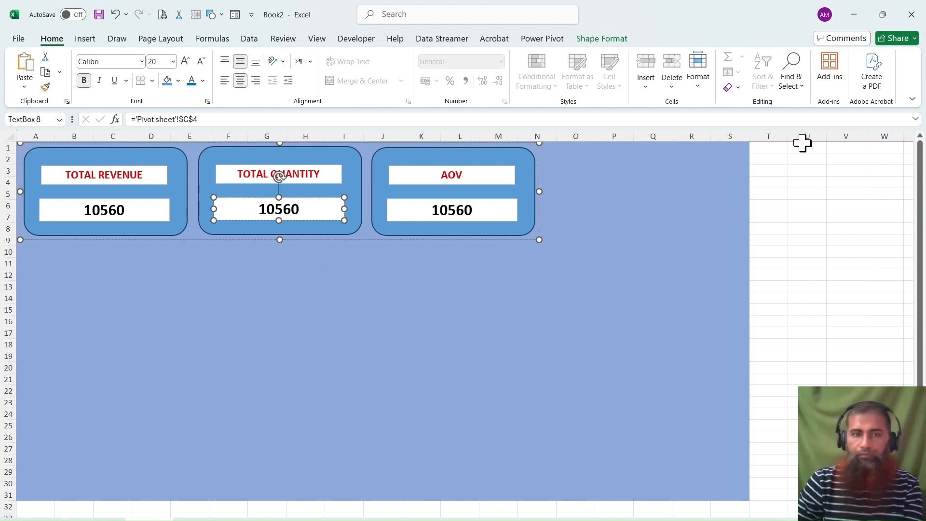
click(250, 119)
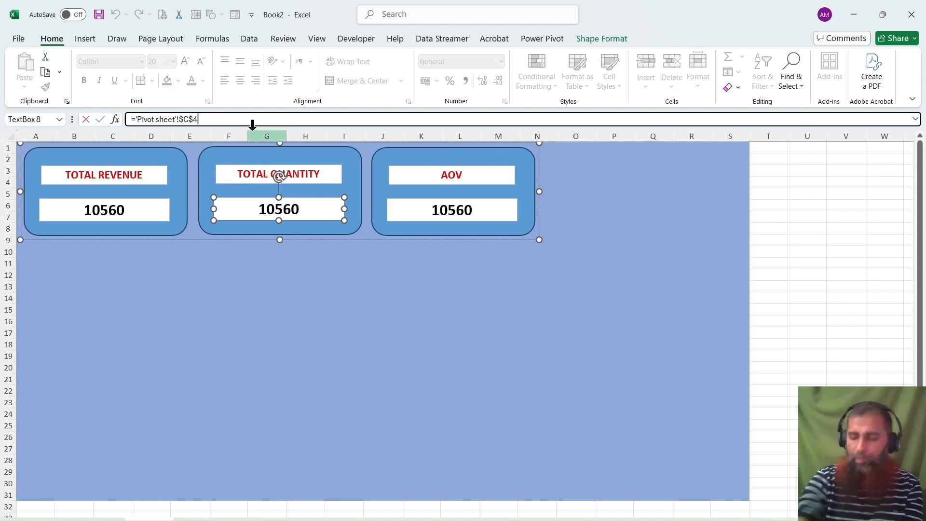
key(BackSpace)
key(BackSpace)
key(BackSpace)
key(BackSpace)
key(BackSpace)
key(BackSpace)
key(BackSpace)
key(BackSpace)
key(BackSpace)
key(BackSpace)
key(BackSpace)
key(BackSpace)
key(BackSpace)
key(BackSpace)
key(BackSpace)
key(BackSpace)
key(BackSpace)
key(BackSpace)
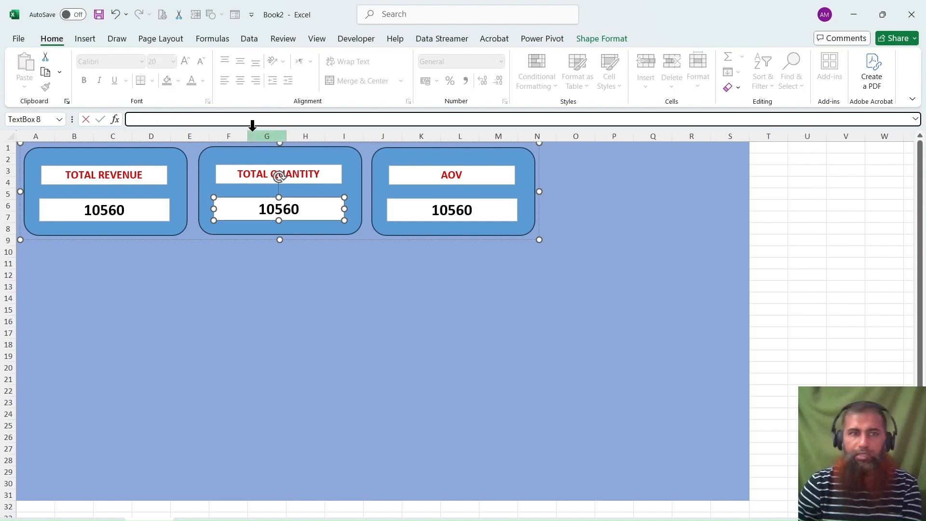
click(97, 520)
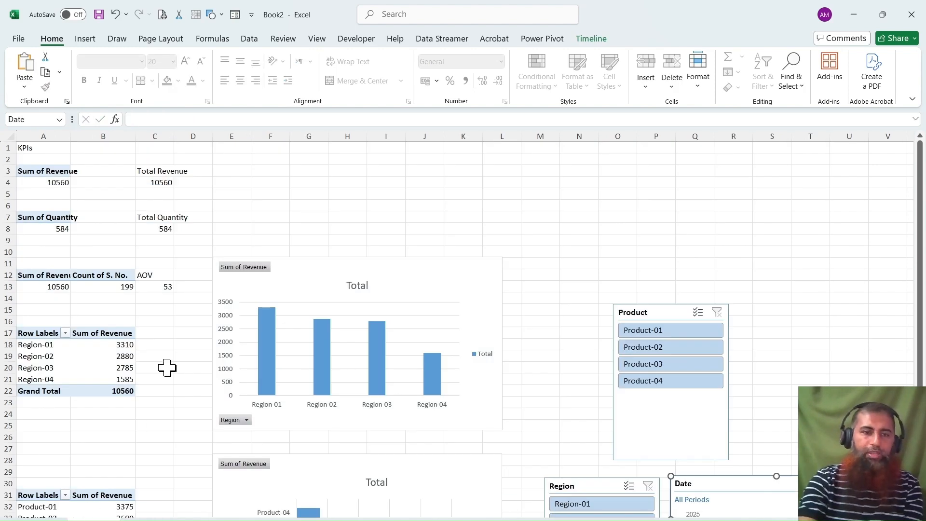
click(163, 232)
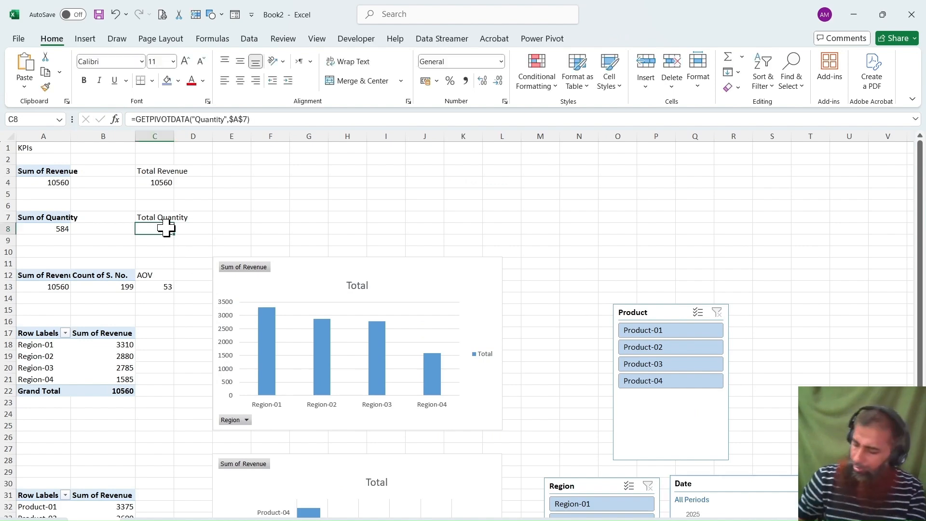
key(Return)
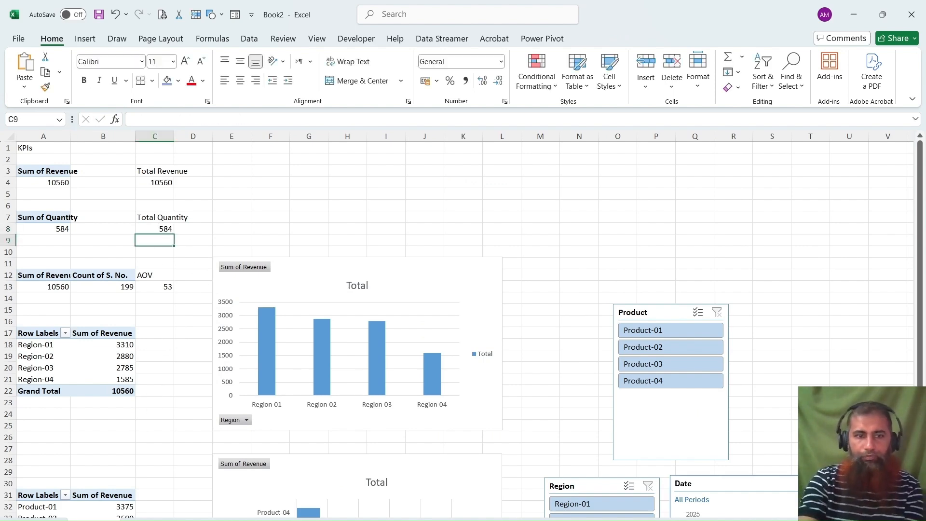
click(149, 519)
Link the TOTAL QUANTITY card's value box to the total quantity cell with the formula ='Pivot sheet'!C8.
click(289, 209)
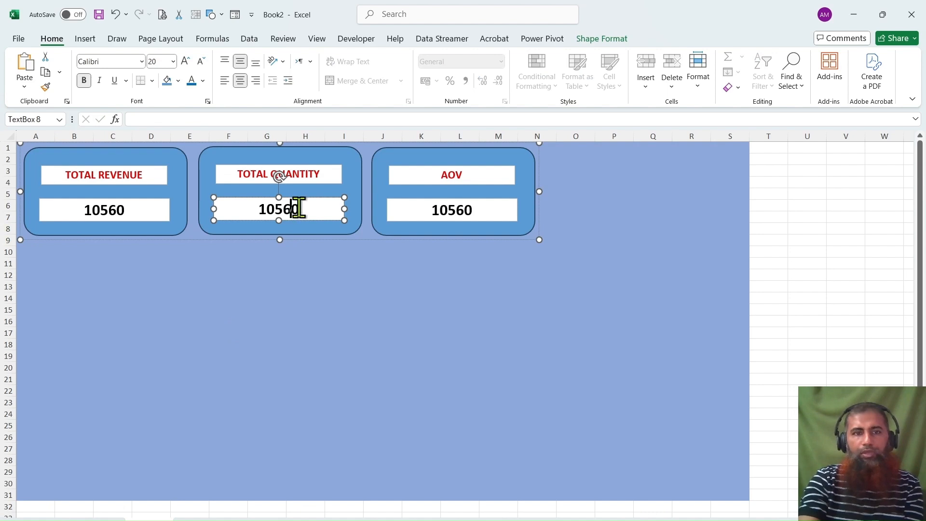
double_click(305, 207)
click(193, 119)
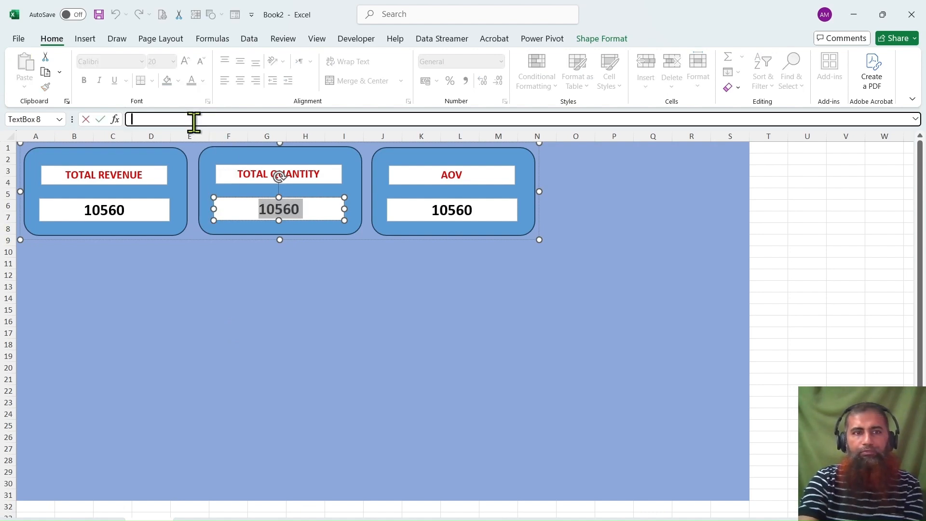
text(=)
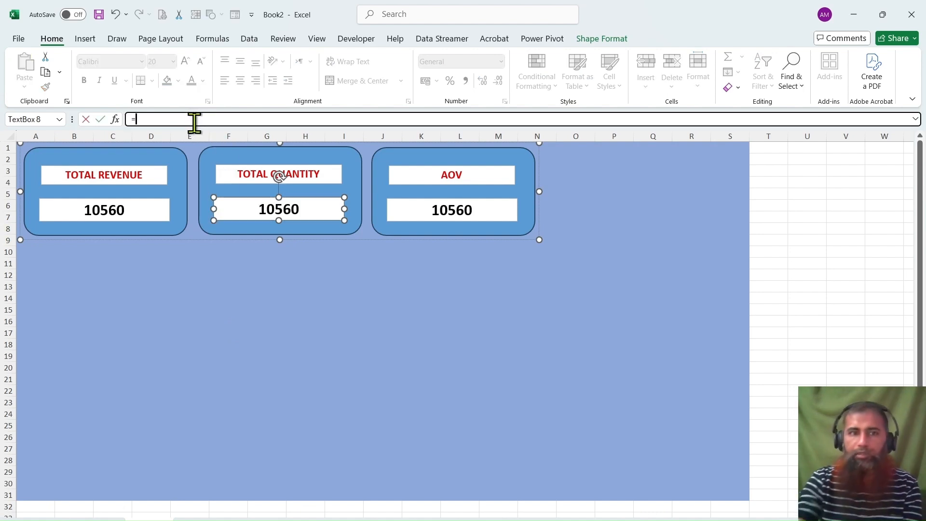
click(87, 517)
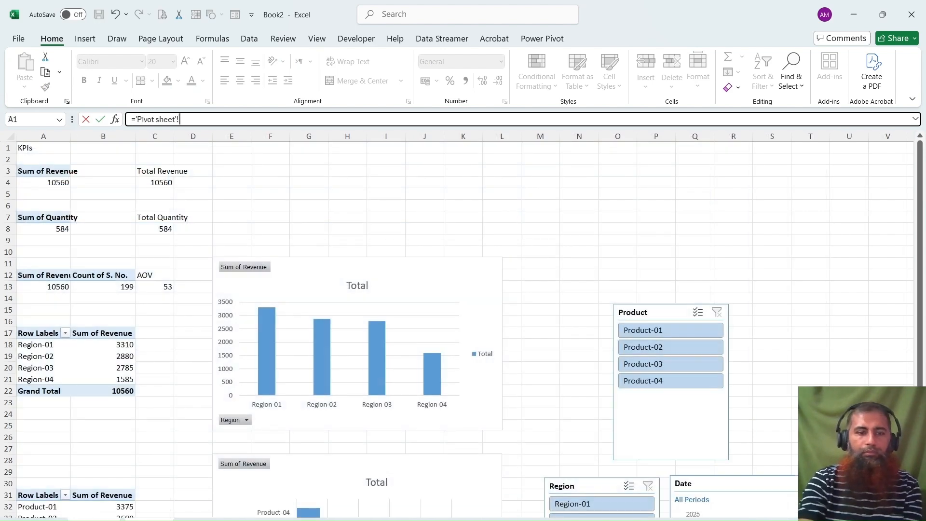
click(157, 230)
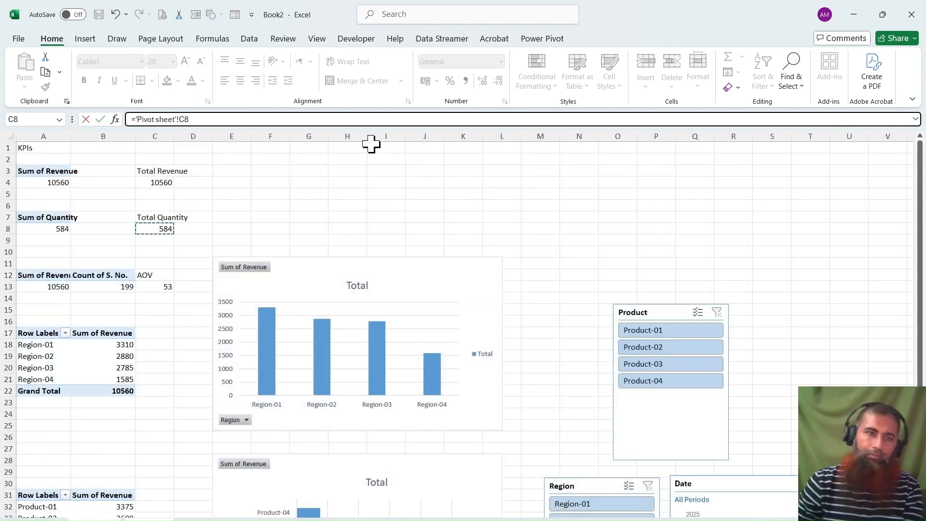
key(Return)
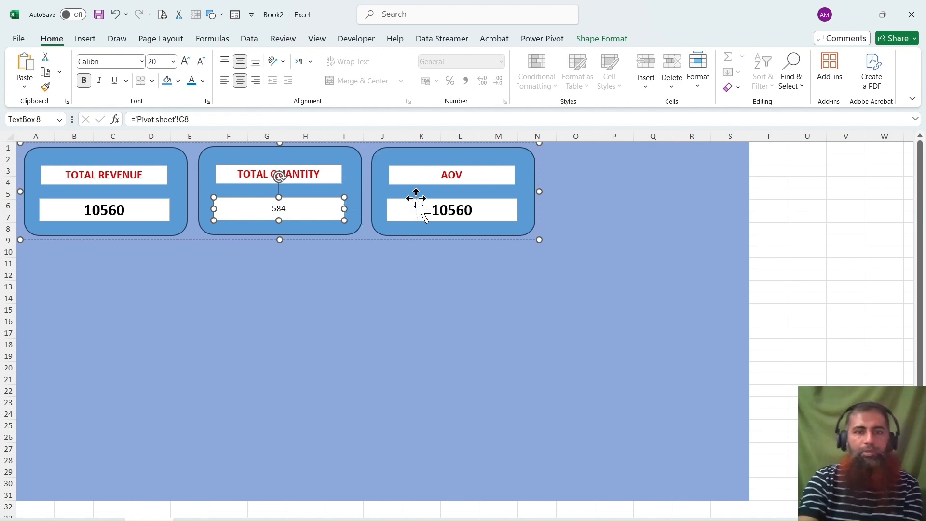
Clear the copied revenue value and its cell link from the AOV card's value box.
click(447, 210)
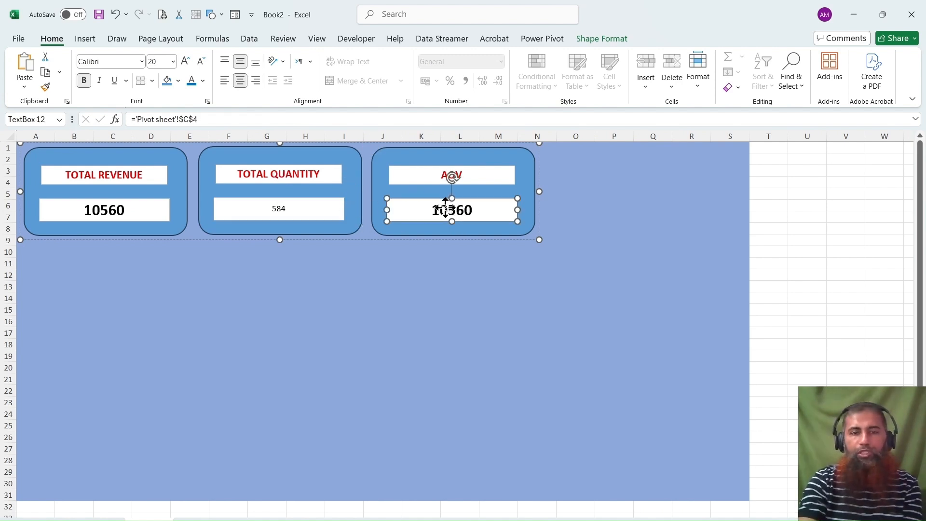
click(473, 210)
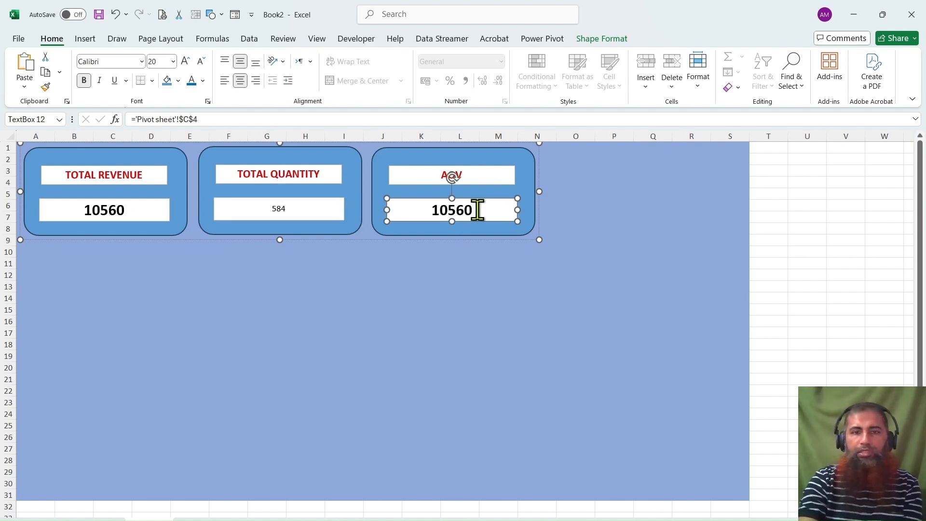
key(BackSpace)
key(BackSpace)
key(BackSpace)
key(BackSpace)
key(BackSpace)
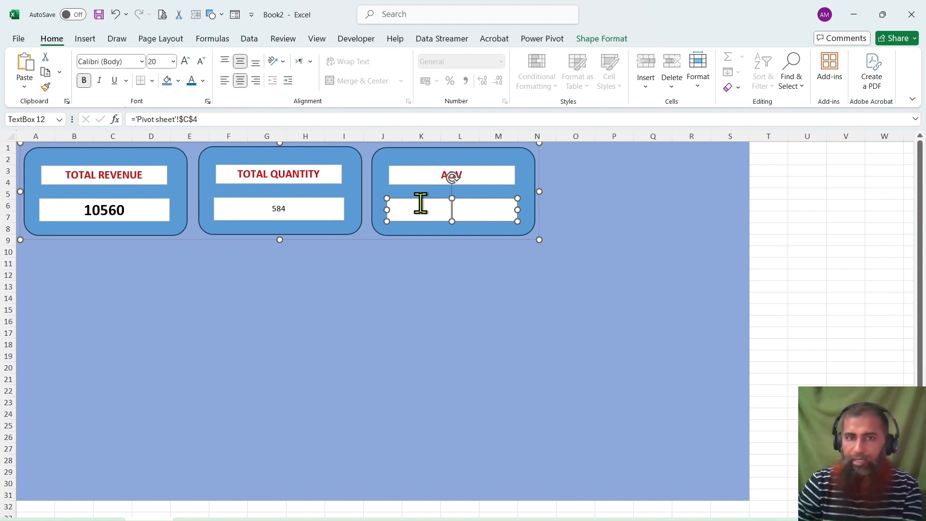
click(228, 124)
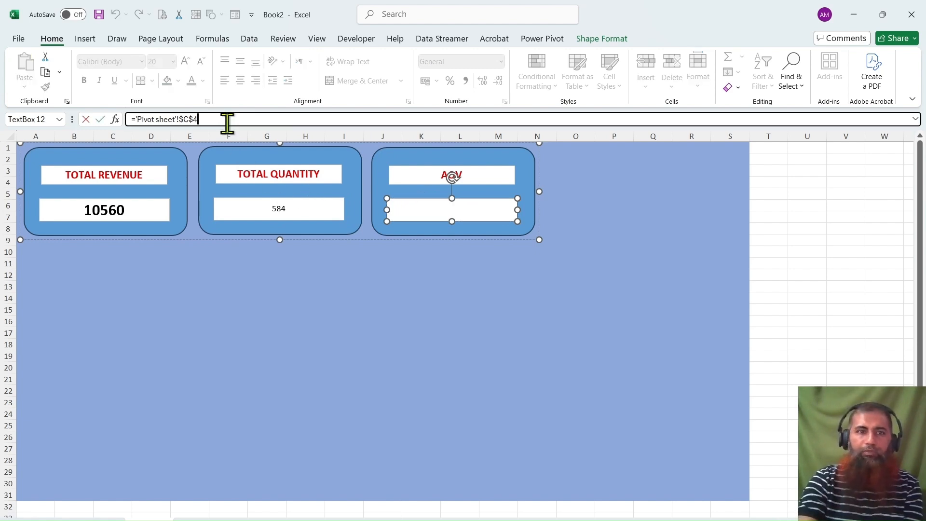
key(BackSpace)
key(BackSpace)
key(BackSpace)
key(BackSpace)
key(BackSpace)
key(BackSpace)
key(BackSpace)
key(BackSpace)
key(BackSpace)
key(BackSpace)
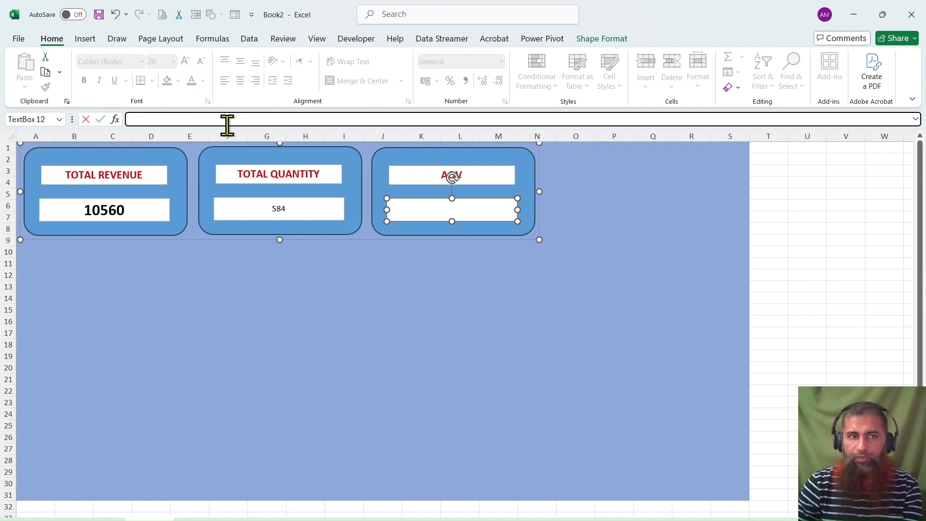
Link the AOV card's value box to the AOV cell with the formula ='Pivot sheet'!C13.
text(=)
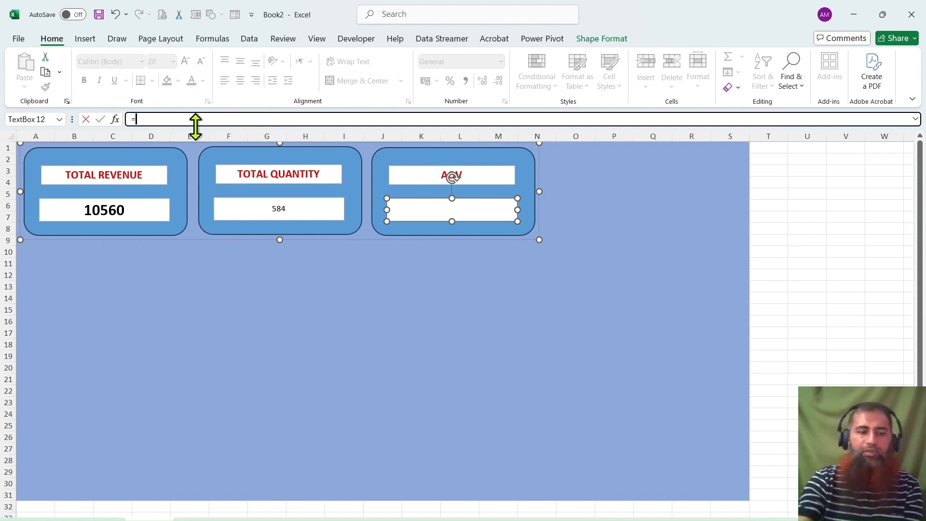
click(96, 520)
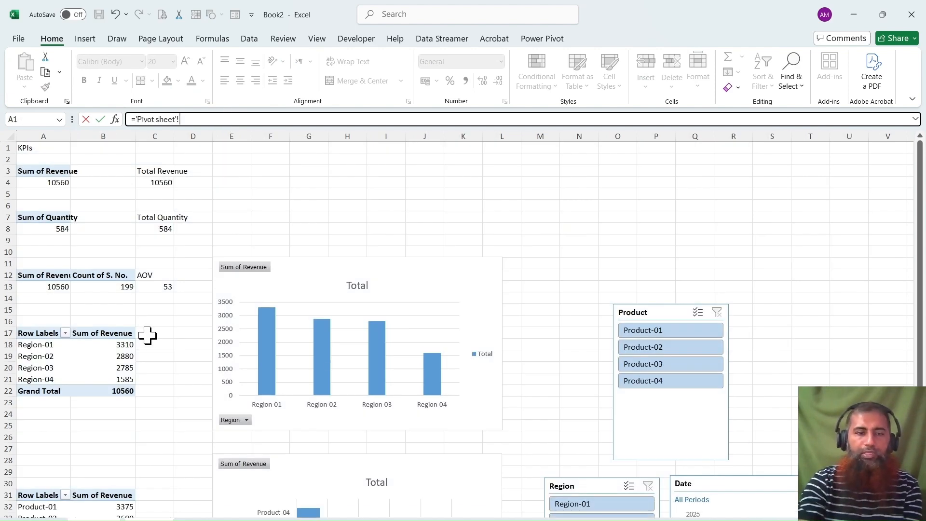
click(167, 289)
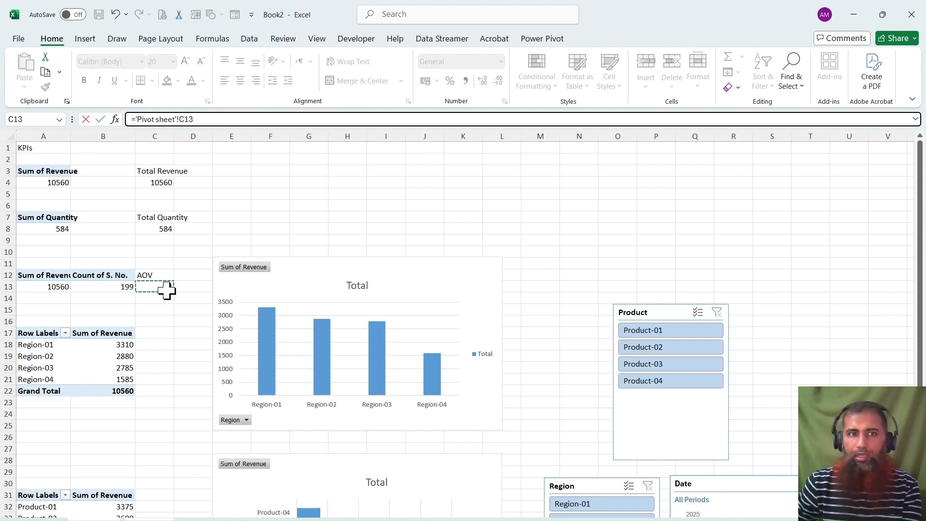
key(Return)
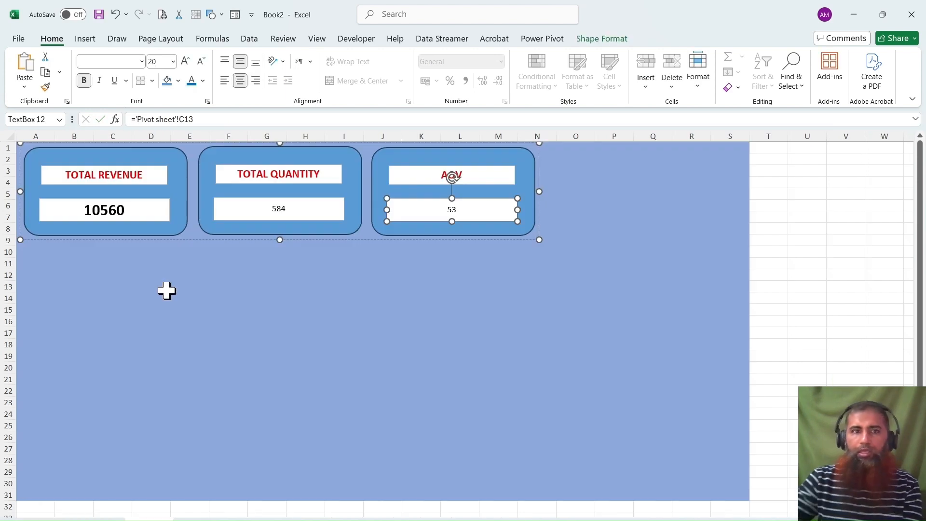
Copy the TOTAL REVENUE value box's formatting onto the TOTAL QUANTITY and AOV value boxes.
click(296, 208)
click(135, 208)
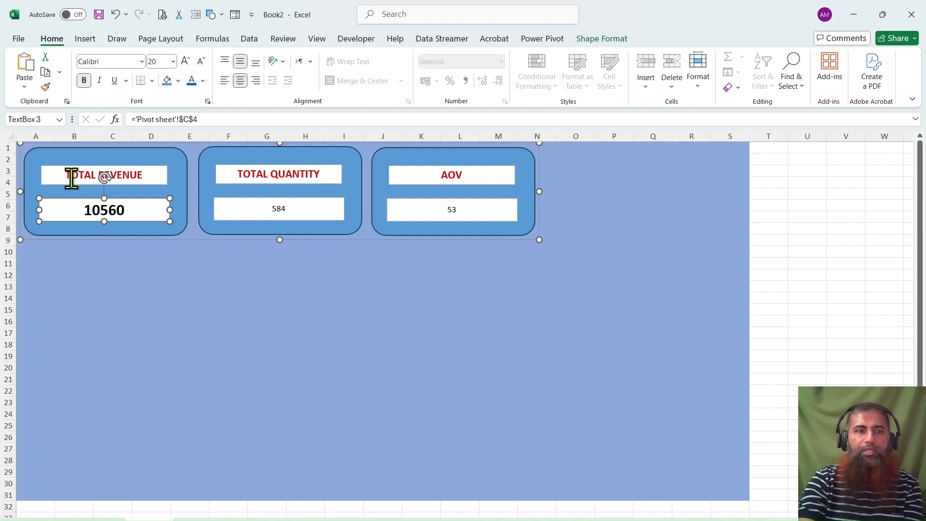
click(46, 87)
click(285, 211)
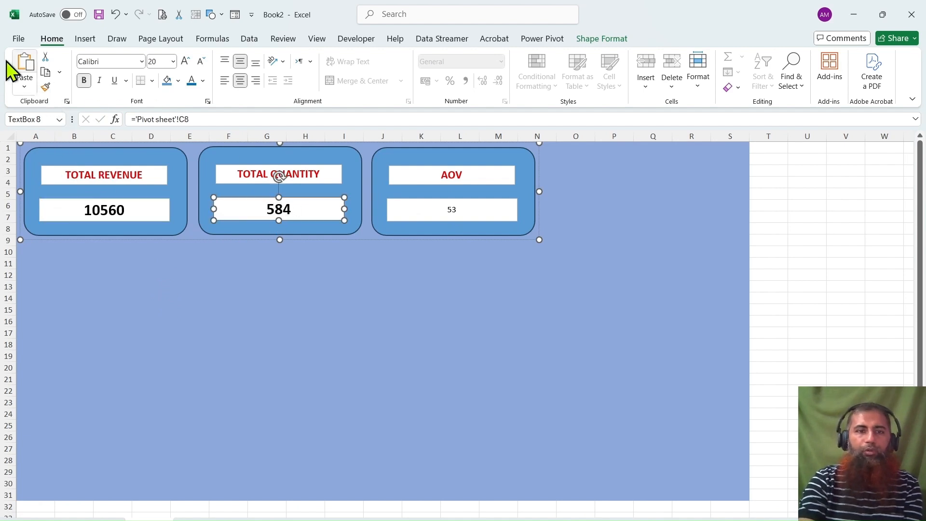
click(45, 87)
click(460, 212)
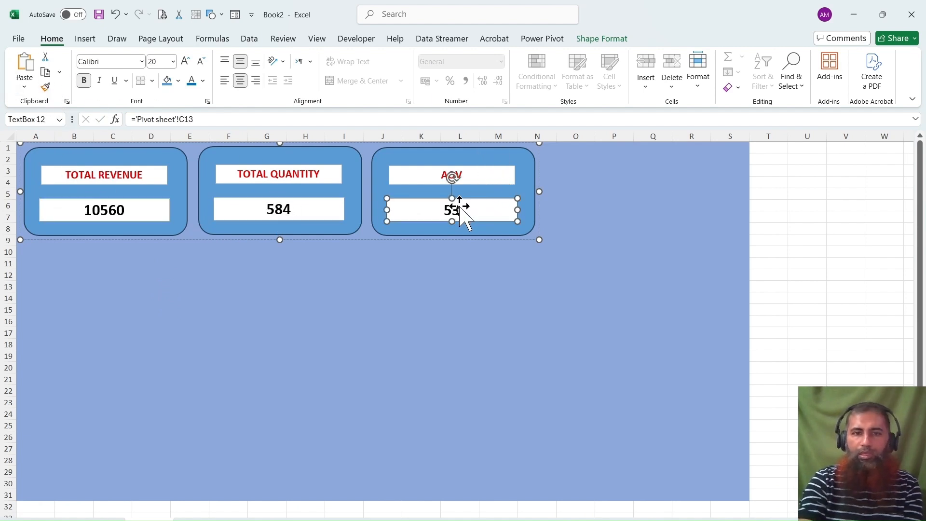
click(560, 193)
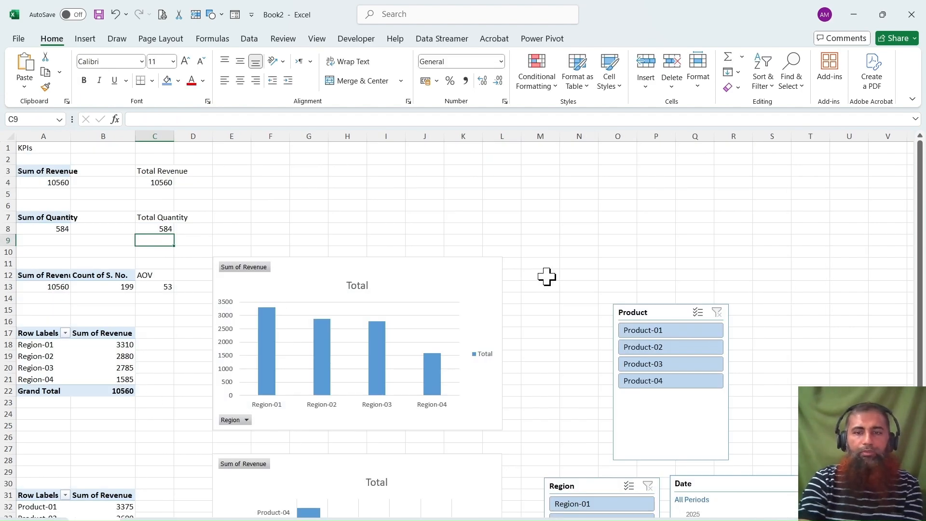
Copy the Product and Region slicers from the pivot sheet and paste them onto the dashboard beside the KPI cards.
scroll(497, 299, down, 3)
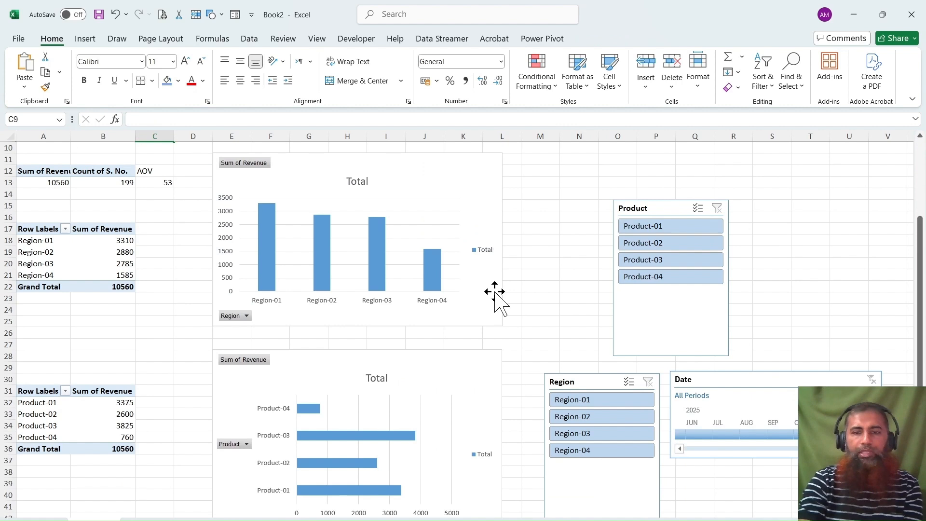
click(678, 208)
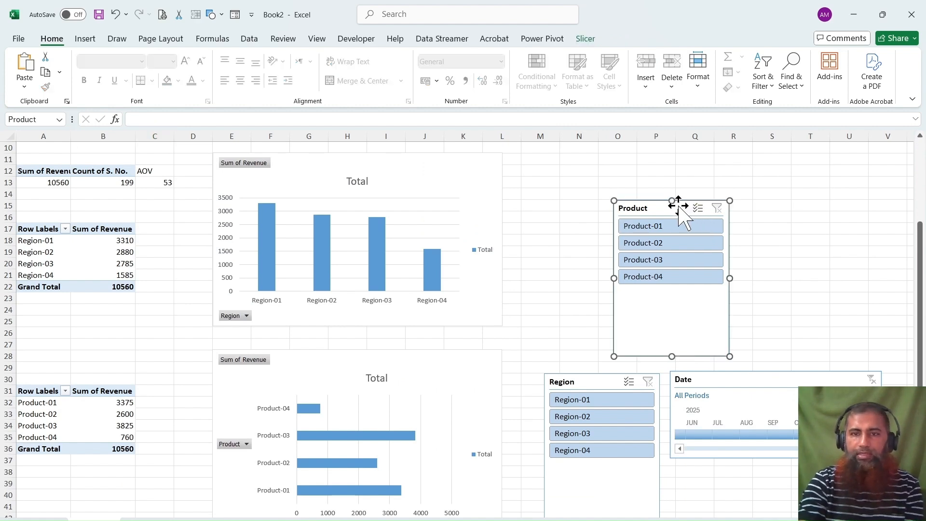
ctrl+click(585, 378)
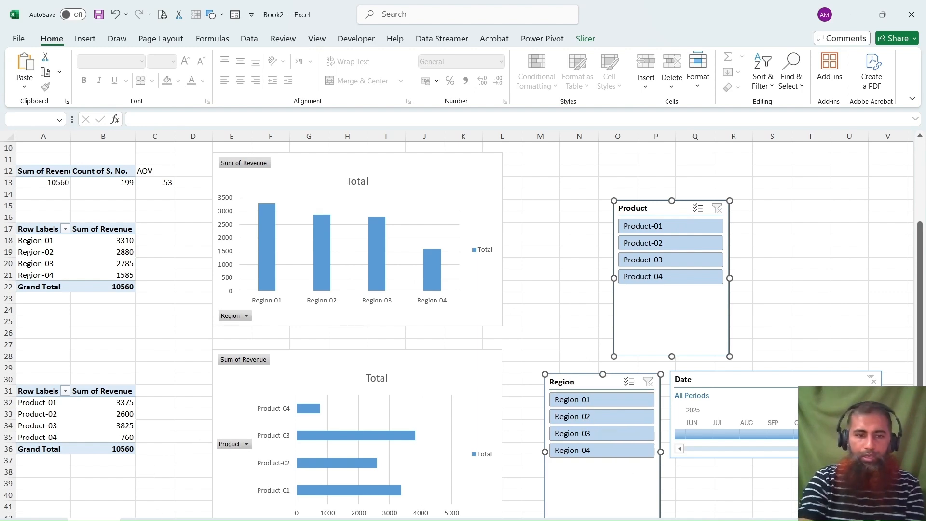
click(149, 520)
key(ctrl+v)
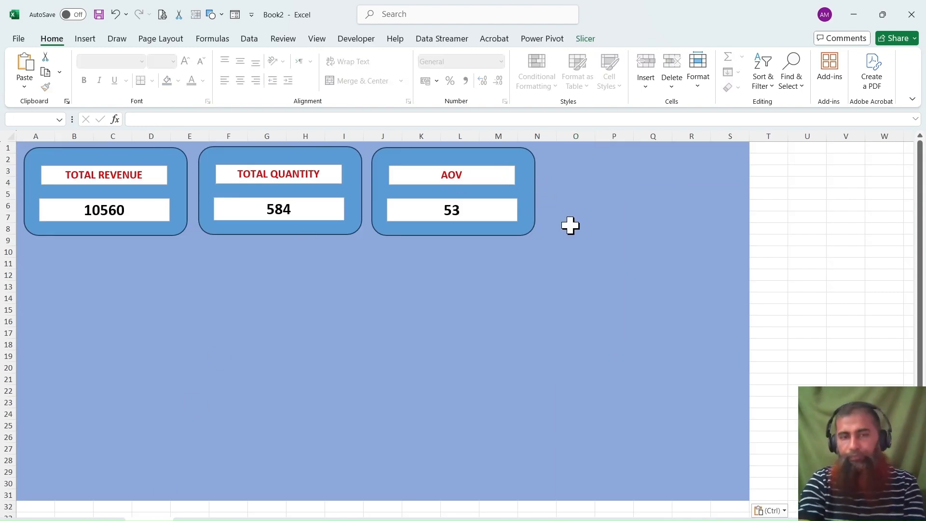
drag(647, 190, 579, 157)
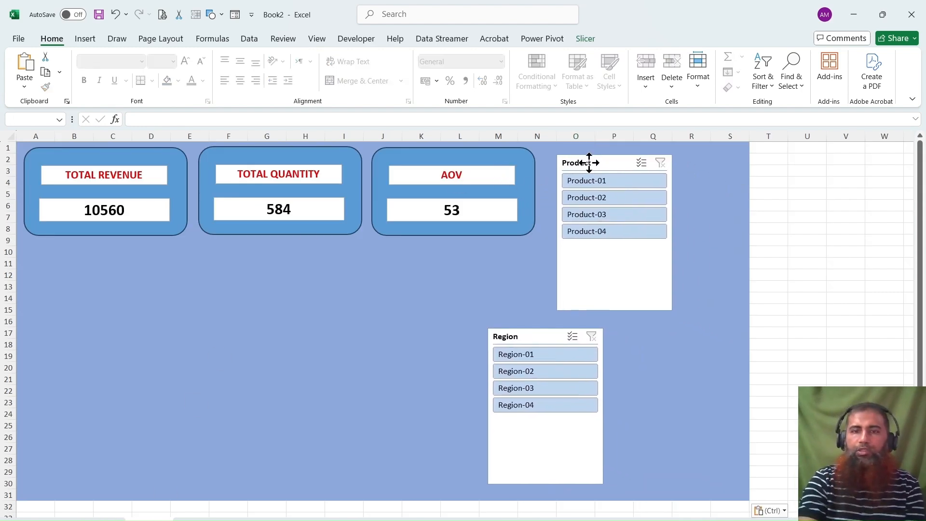
Place the Product slicer alone next to the AOV card and resize it to the card's height and the background's edge.
click(428, 281)
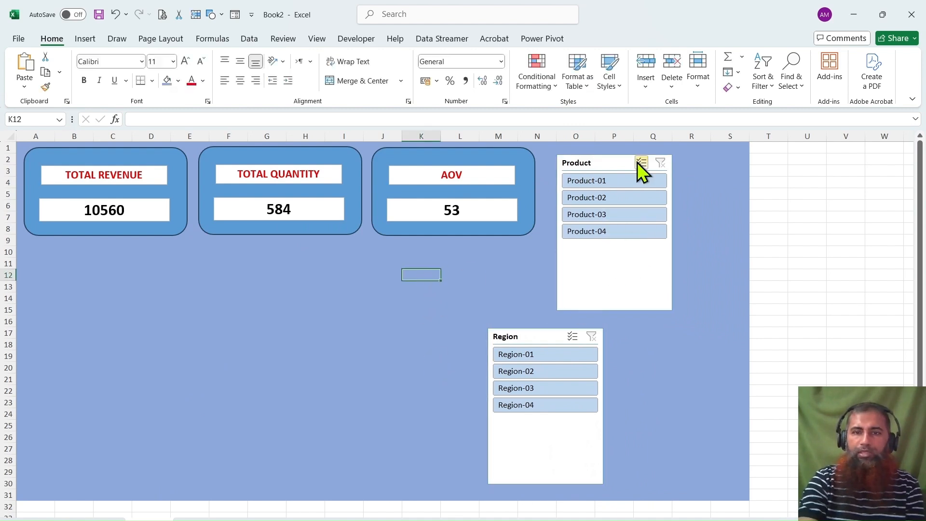
click(651, 354)
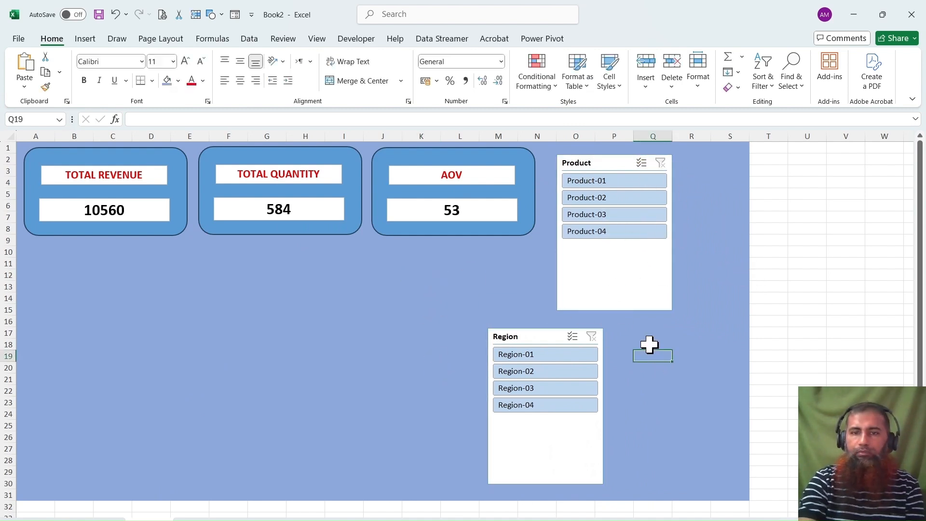
drag(609, 161, 594, 155)
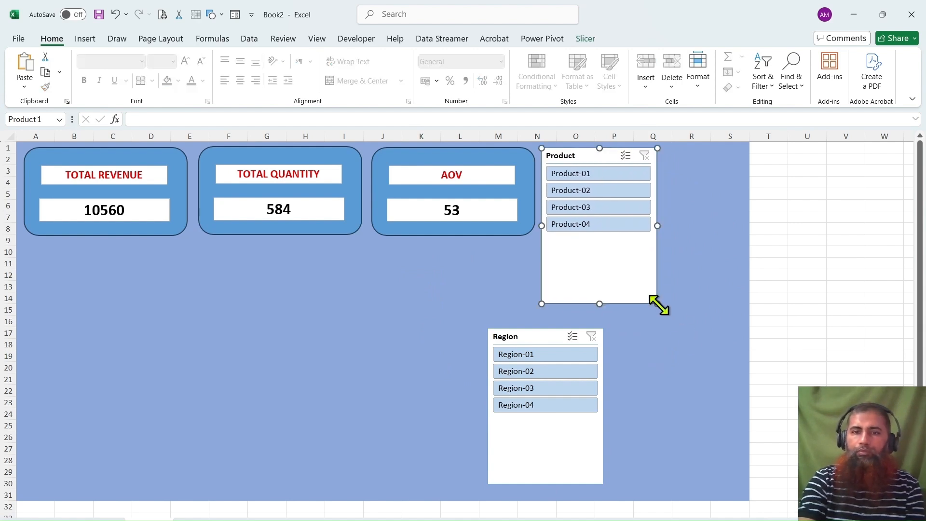
drag(658, 304, 747, 239)
Place the Region slicer directly below the Product slicer and resize it to the same width and height.
drag(535, 336, 569, 253)
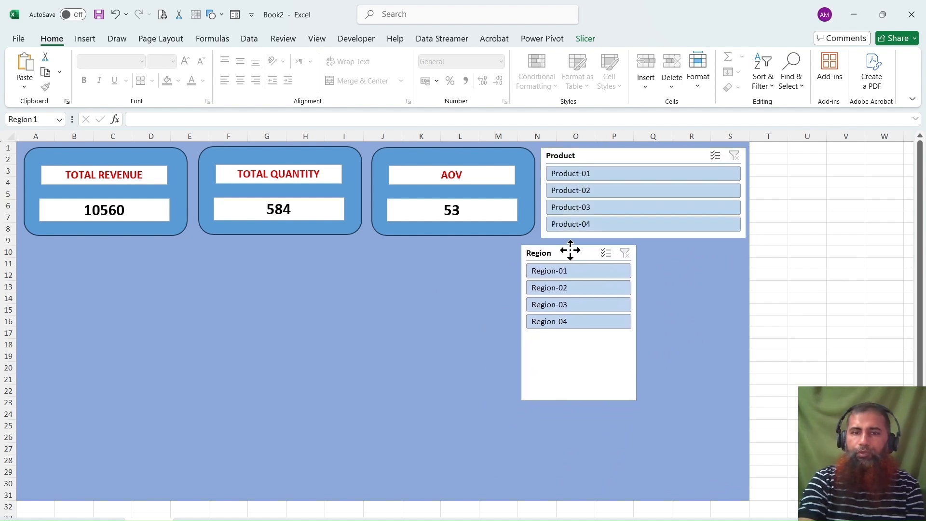
drag(639, 401, 733, 335)
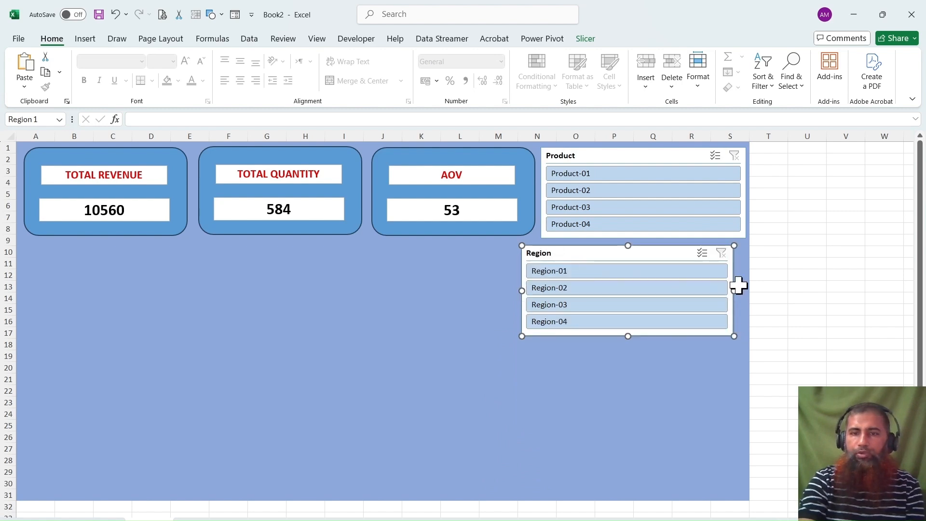
drag(665, 254, 677, 256)
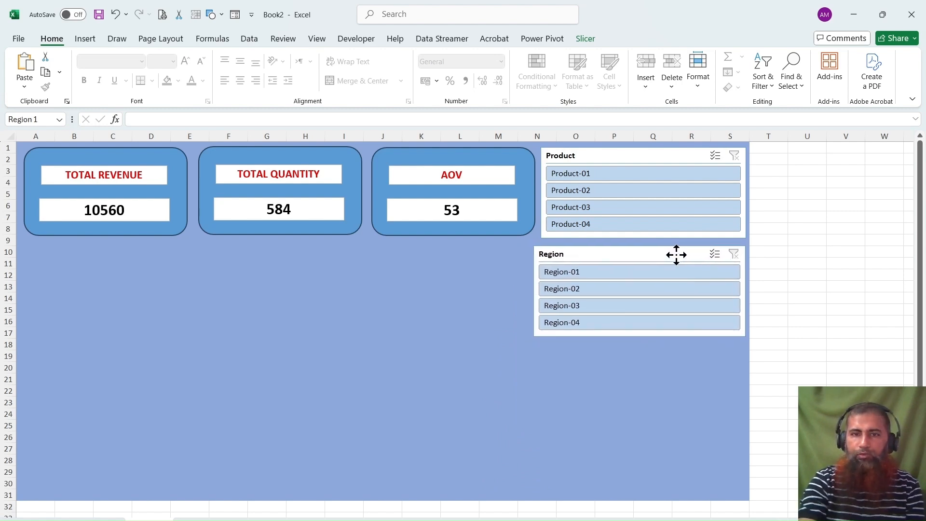
drag(534, 291, 542, 289)
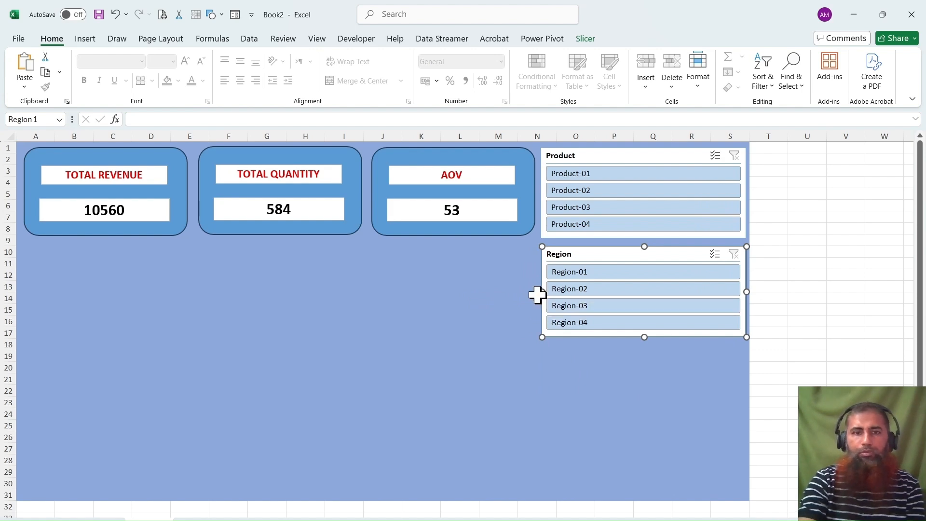
Copy the region and product revenue charts from the pivot sheet and paste them onto the dashboard.
click(95, 519)
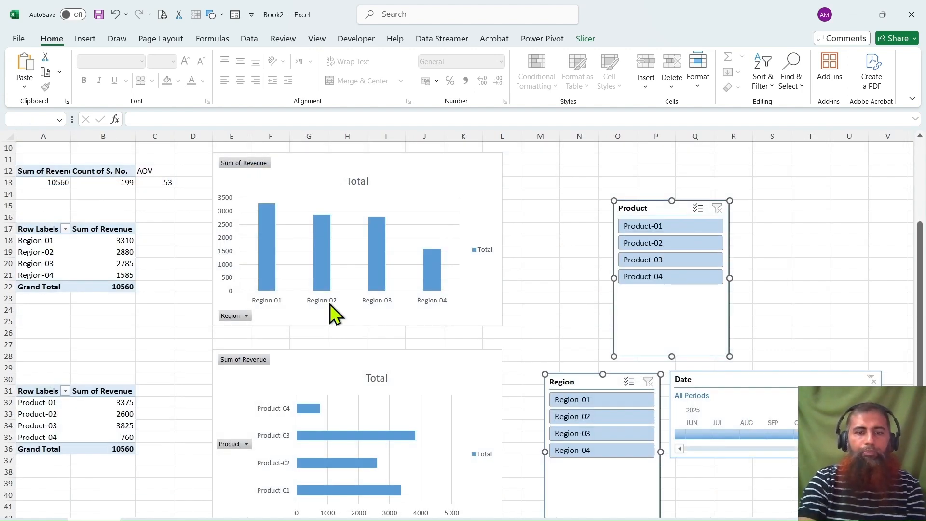
click(391, 170)
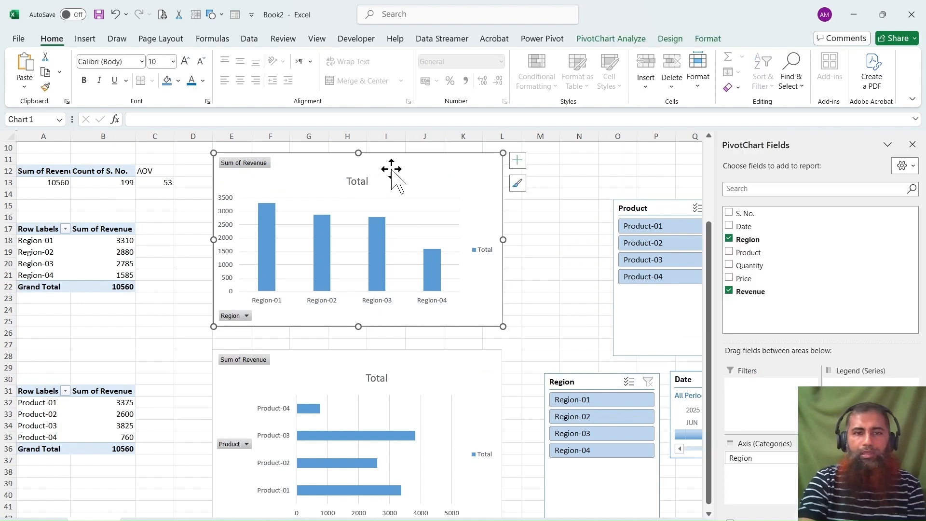
ctrl+click(417, 369)
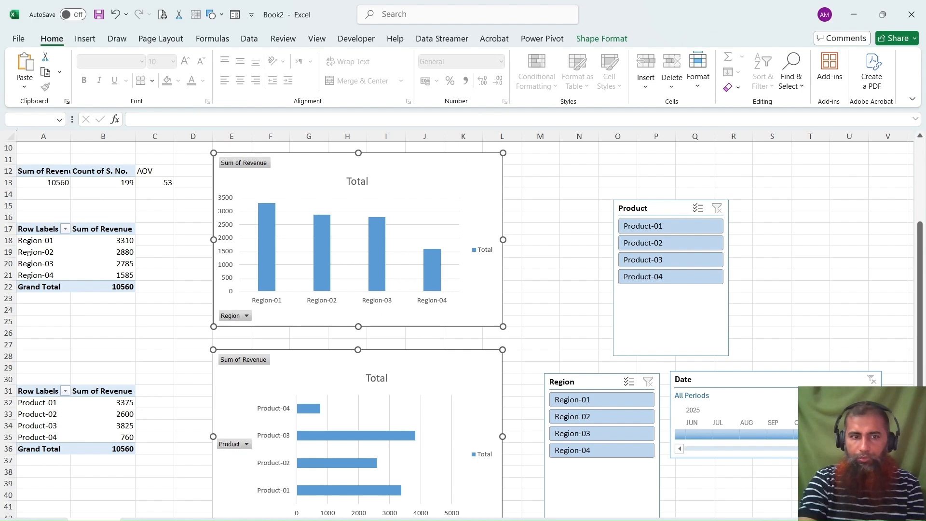
key(ctrl+c)
key(ctrl+Page_Up)
click(135, 356)
key(ctrl+v)
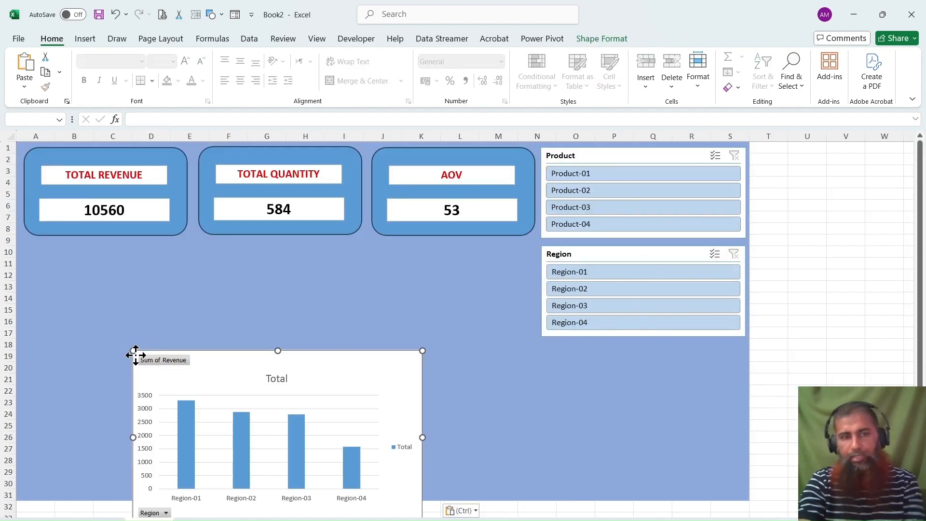
Move the pasted charts up under the KPI cards and shift the product chart separately to the background's left edge.
drag(363, 370, 453, 259)
click(412, 319)
click(421, 402)
drag(205, 465, 145, 263)
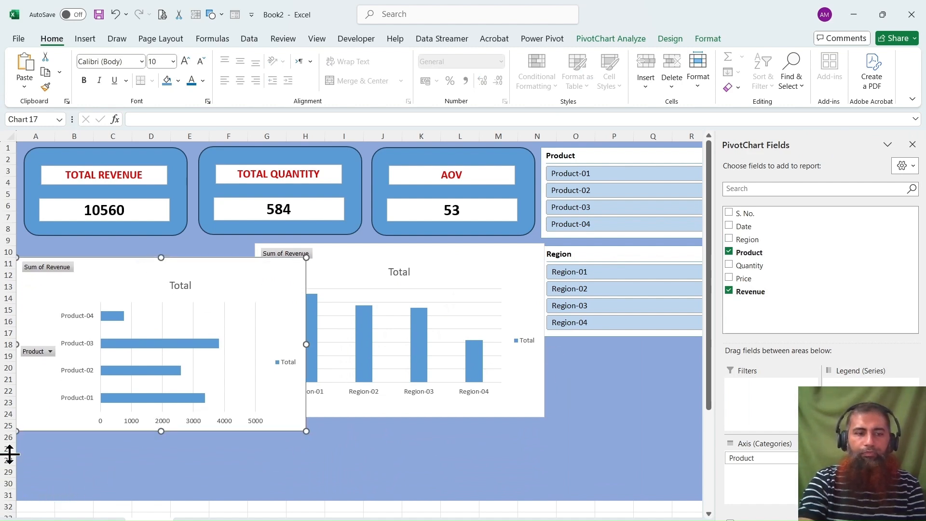
Extend the blue dashboard background by copying the formatting of rows 27–31 onto rows 32–38.
drag(2, 449, 6, 497)
click(45, 87)
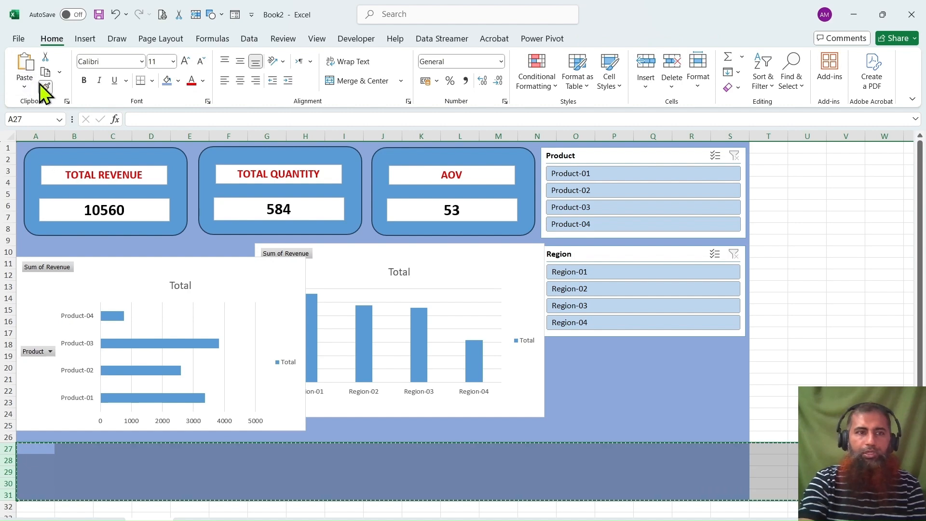
scroll(92, 320, down, 2)
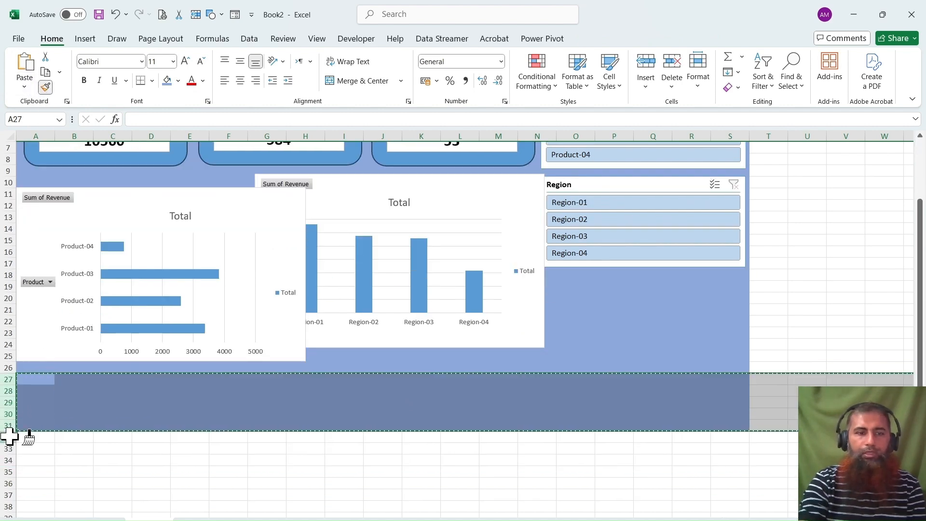
drag(10, 434, 7, 507)
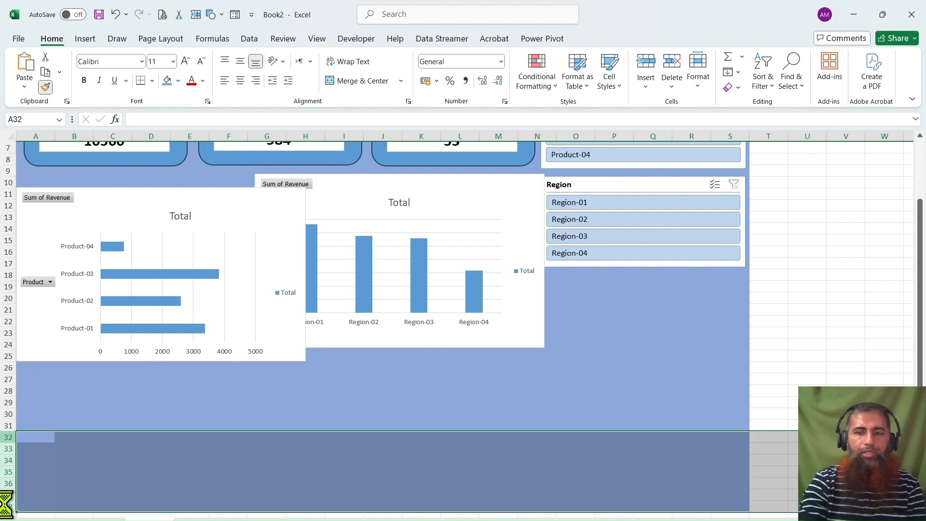
click(234, 372)
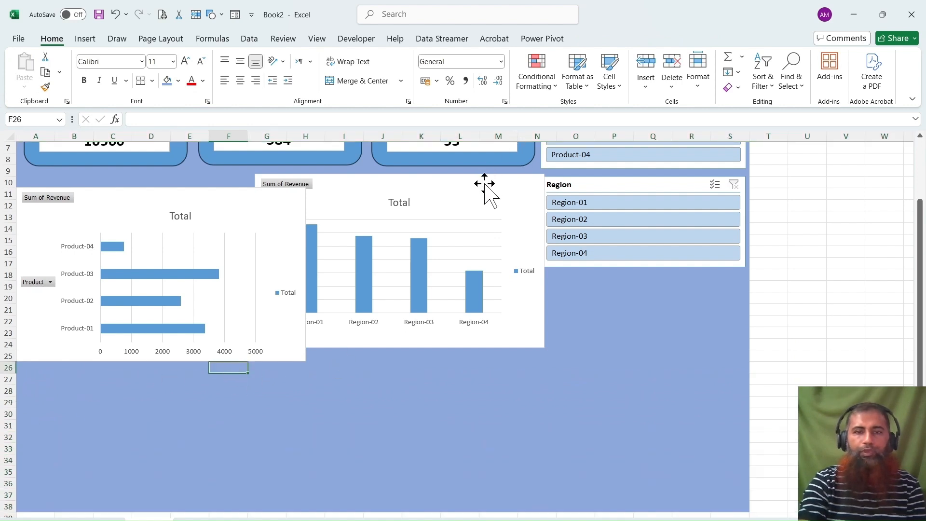
Move the region and product charts down into the lower dashboard area, side by side with the product chart on the left.
drag(485, 183, 631, 310)
drag(220, 196, 231, 297)
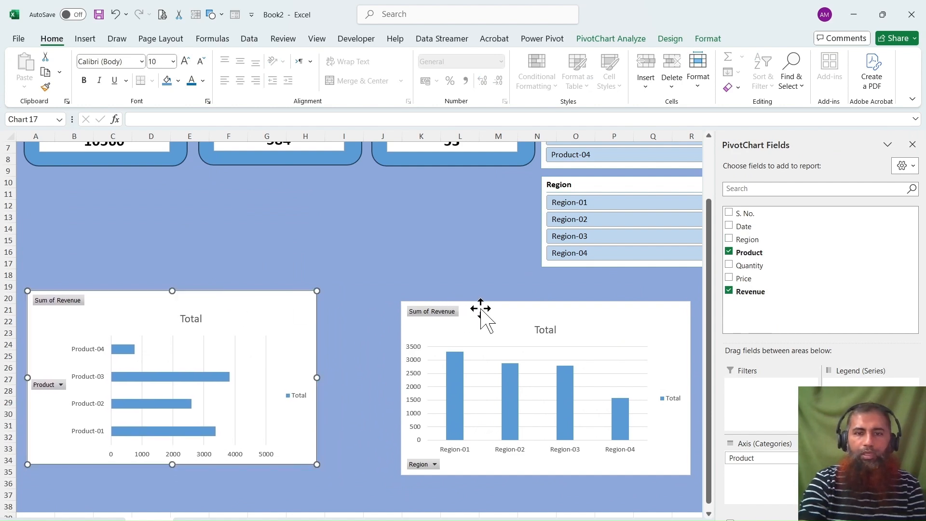
Move the region chart directly beside the product chart, aligned with its upper edge, and group the two charts.
drag(479, 310, 407, 299)
click(275, 304)
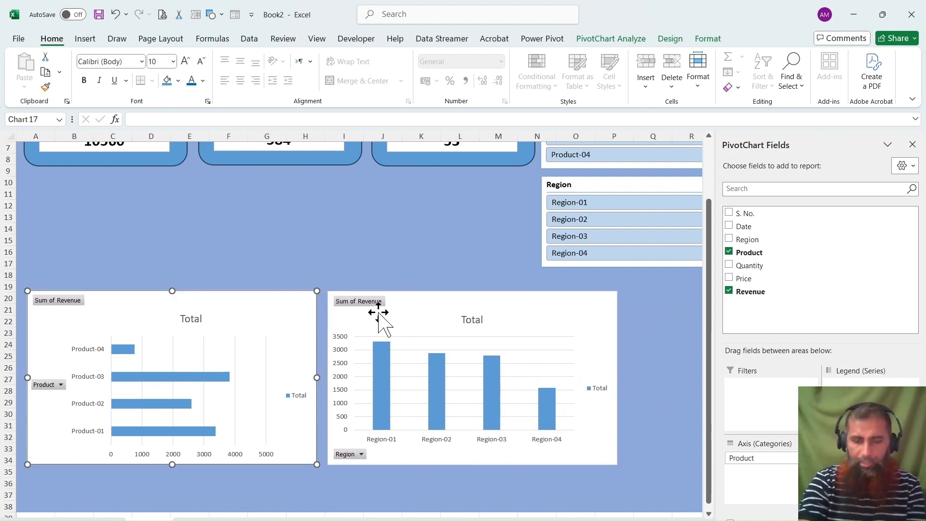
ctrl+click(435, 305)
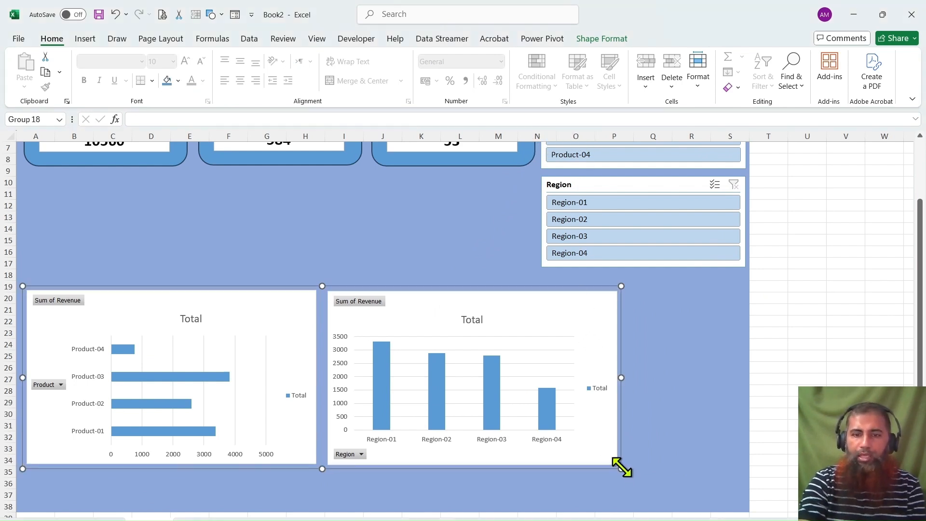
Enlarge the chart group to fill the lower dashboard area, from row 18 to row 38 and across columns A to S.
drag(622, 468, 740, 506)
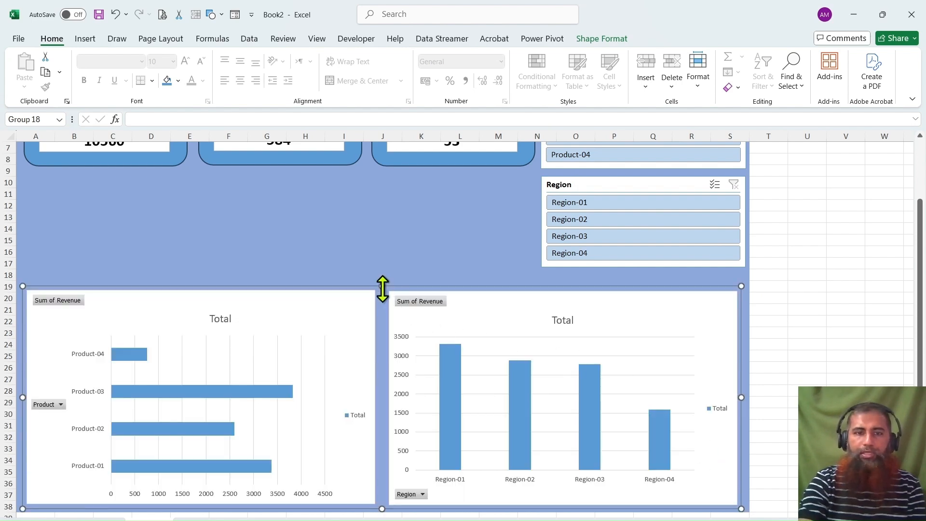
drag(383, 288, 390, 274)
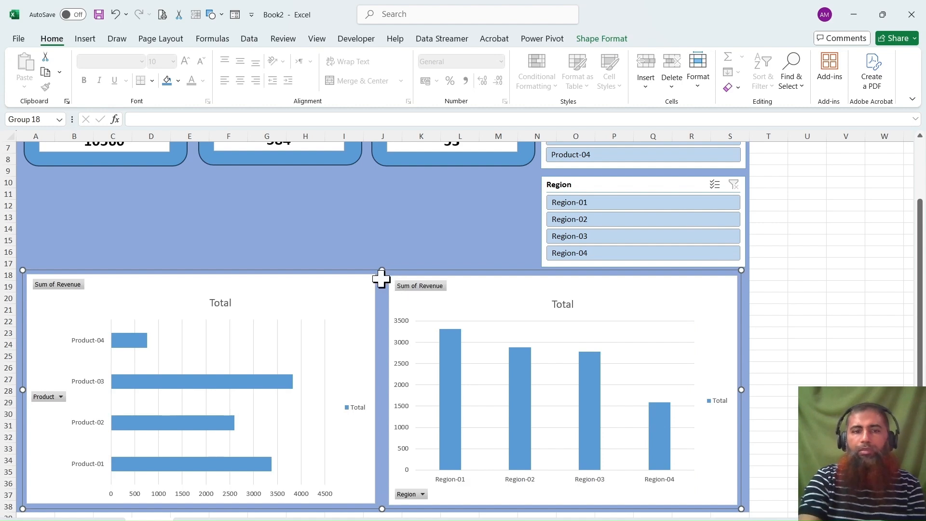
Hide all field buttons on the product revenue chart.
click(290, 292)
double_click(289, 293)
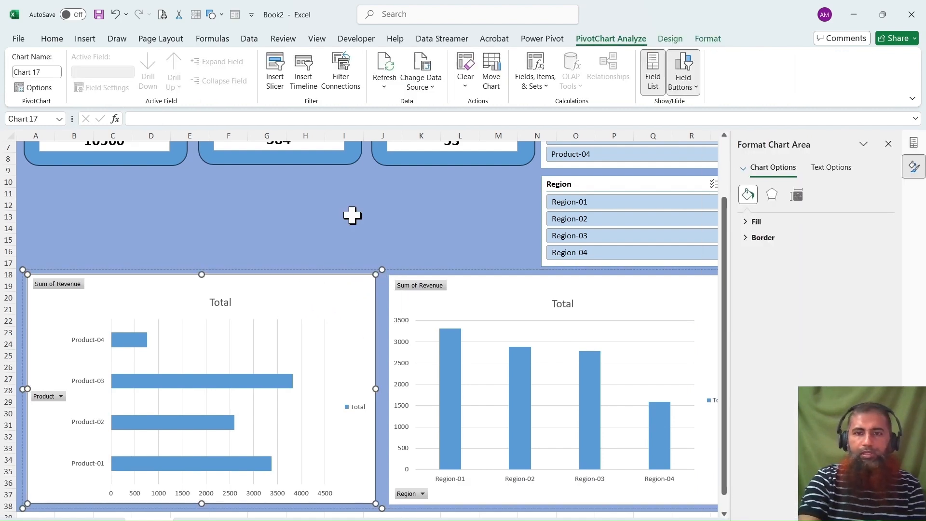
click(330, 222)
click(321, 306)
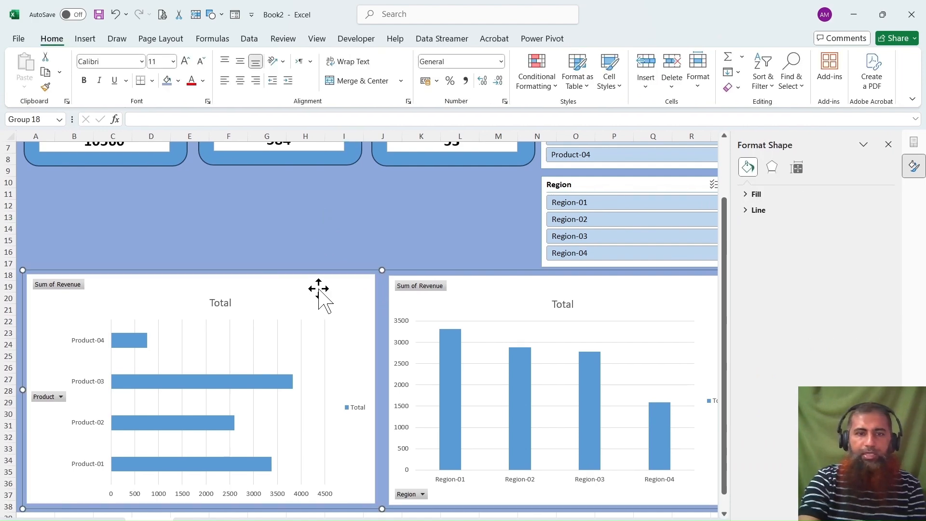
click(319, 304)
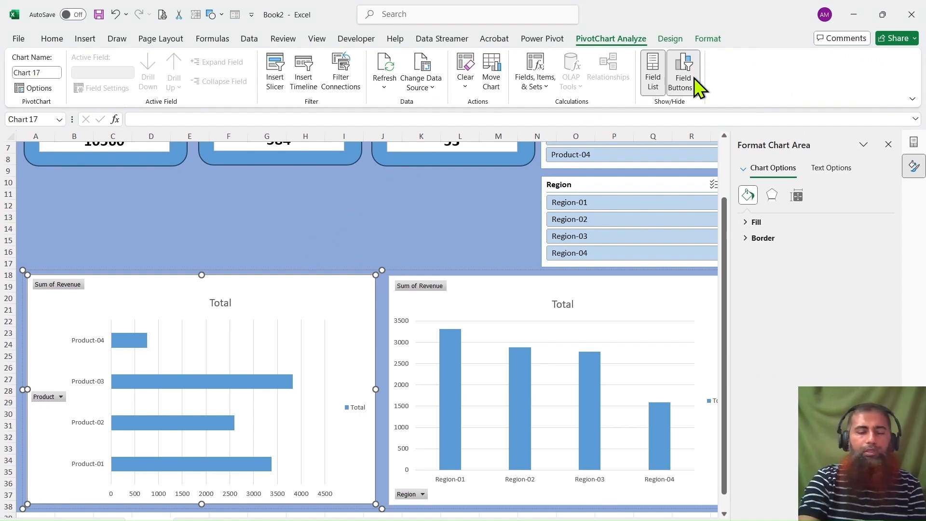
click(706, 195)
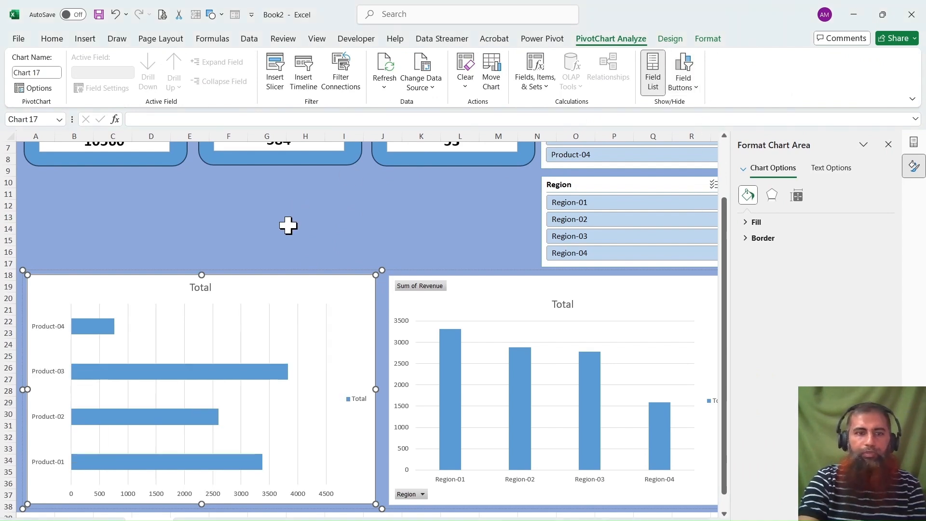
Change the product chart's title to "Revenue by Product".
click(201, 288)
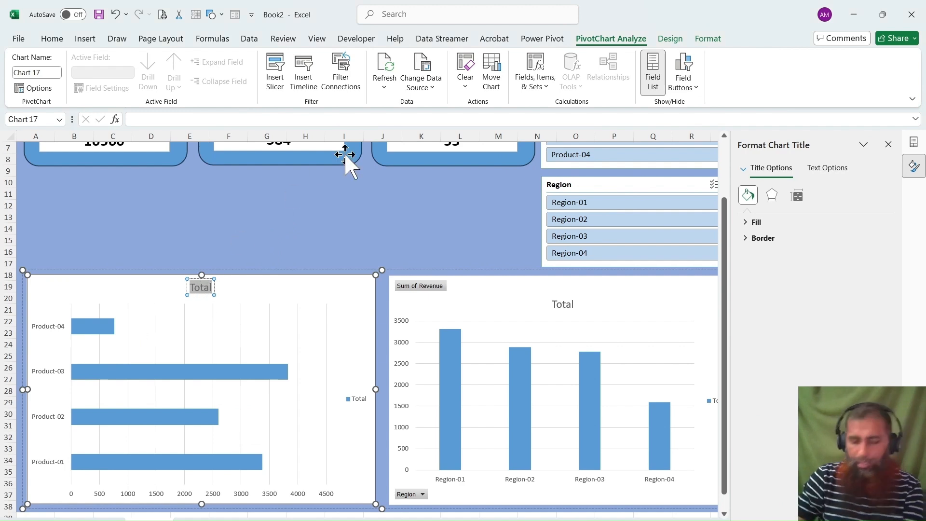
text(R)
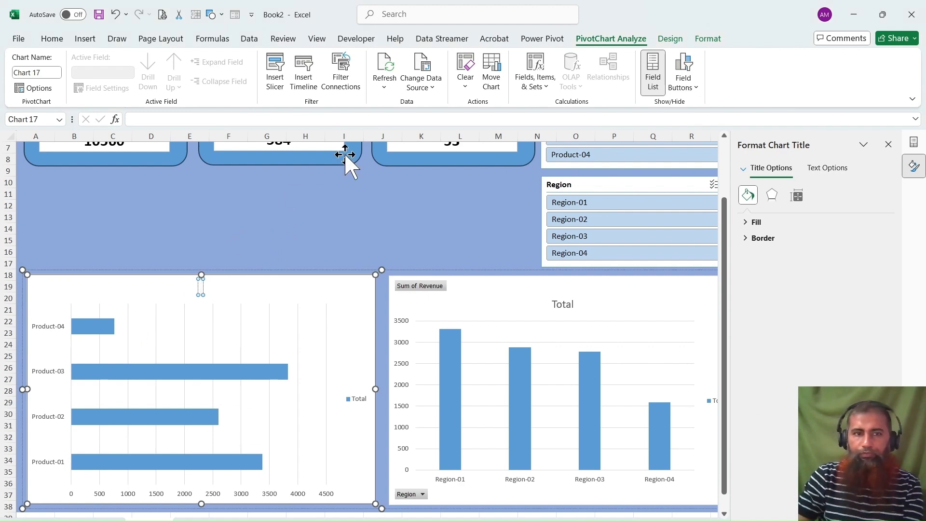
text(evenue)
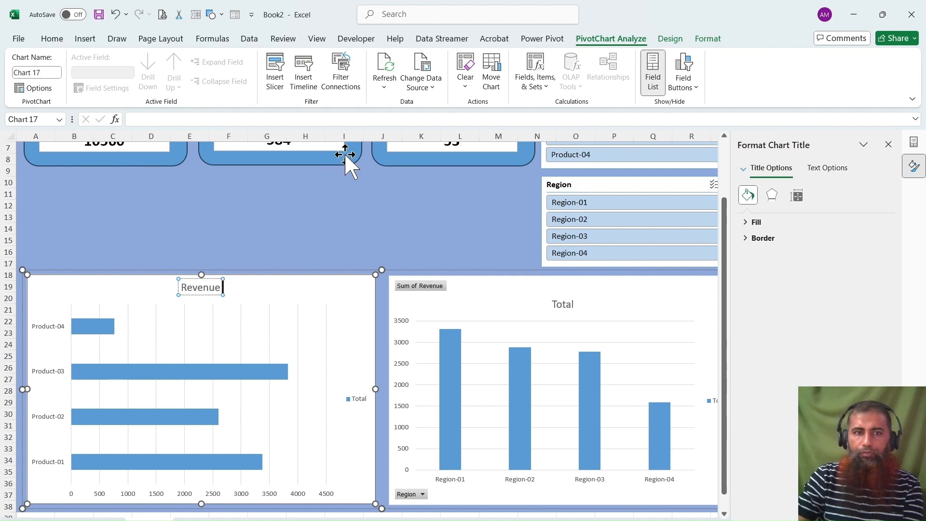
text( by Producte)
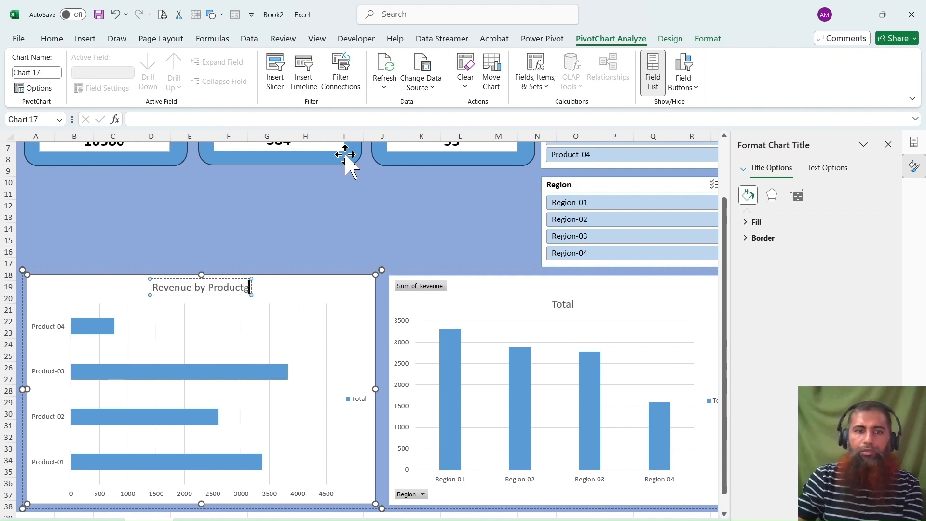
key(BackSpace)
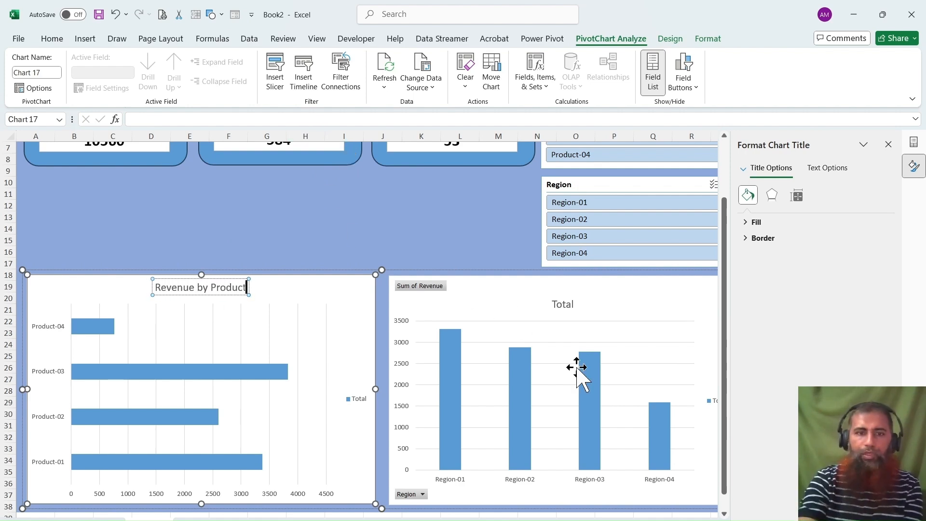
Hide all field buttons on the region revenue chart.
click(563, 304)
click(495, 289)
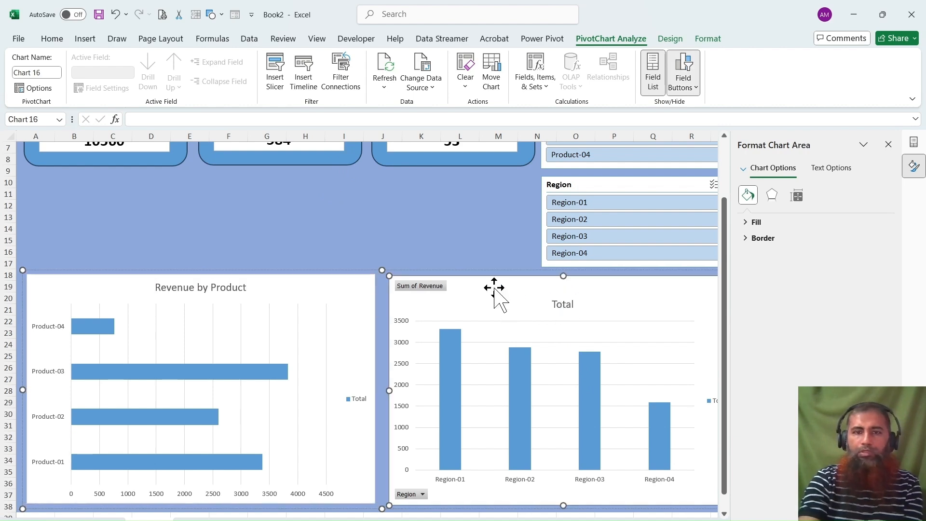
click(482, 209)
click(483, 297)
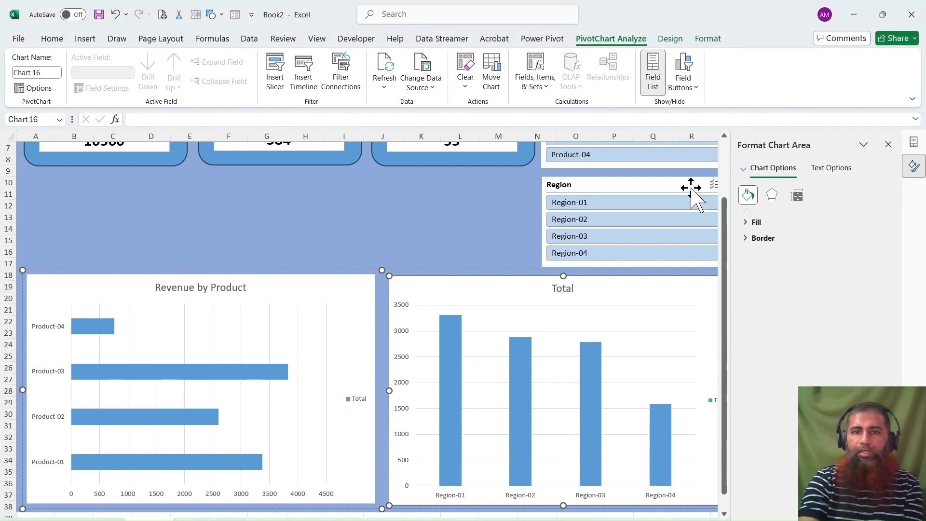
Delete the "Total" legends from the product chart and the region chart.
click(358, 398)
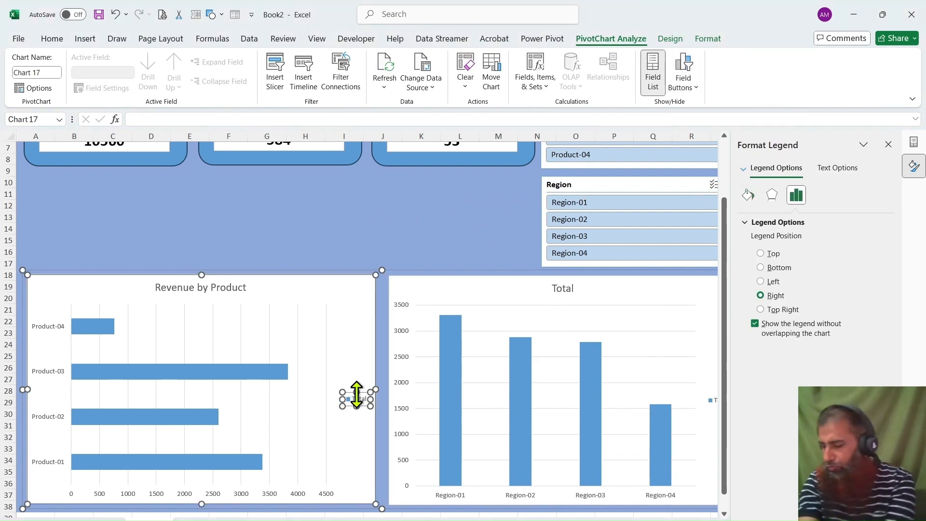
key(Delete)
click(707, 398)
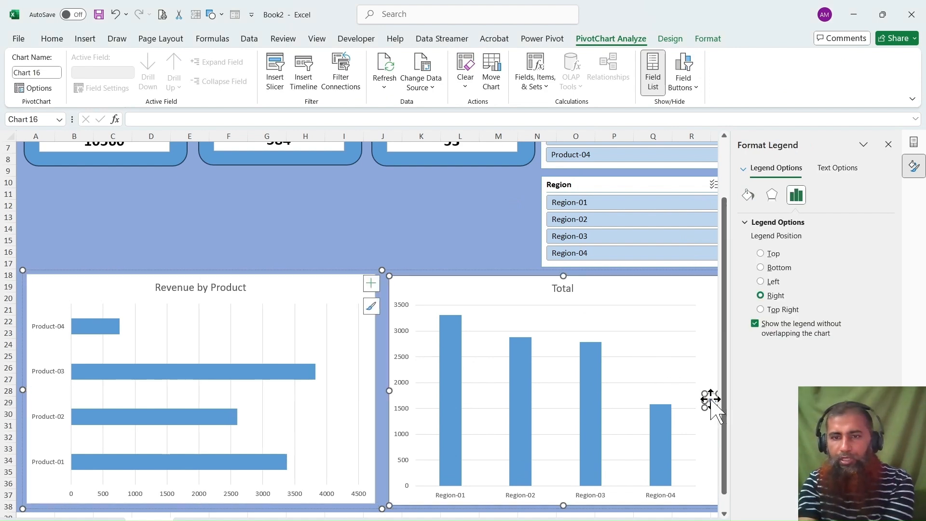
key(Delete)
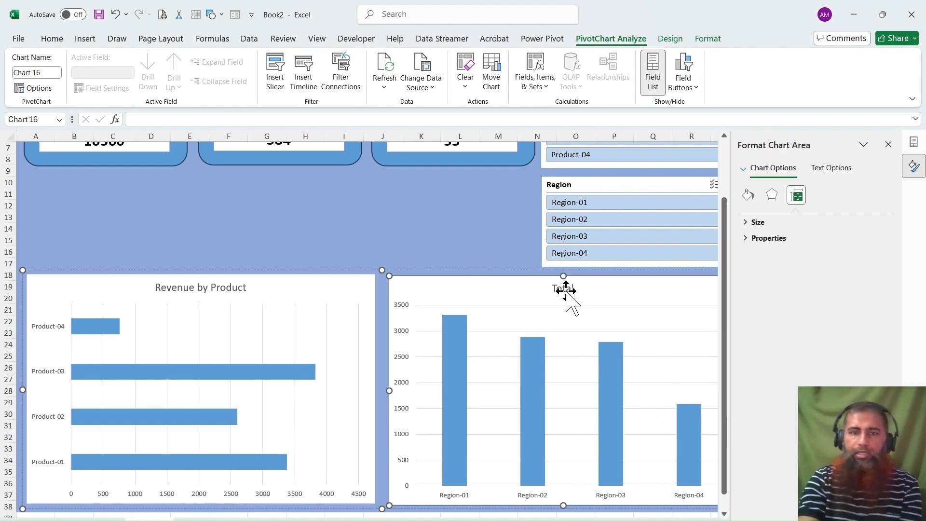
Change the region chart's title to "Revenue by Region".
click(559, 288)
double_click(558, 288)
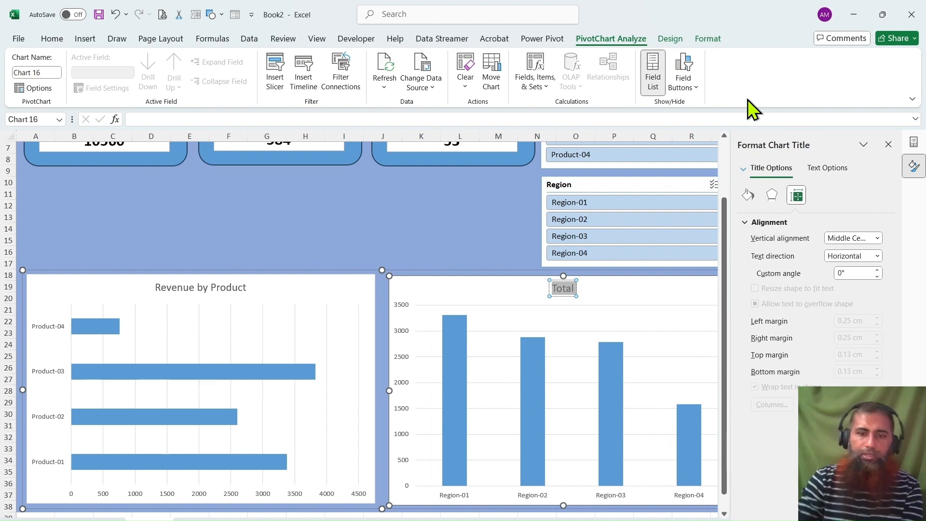
text(Rev)
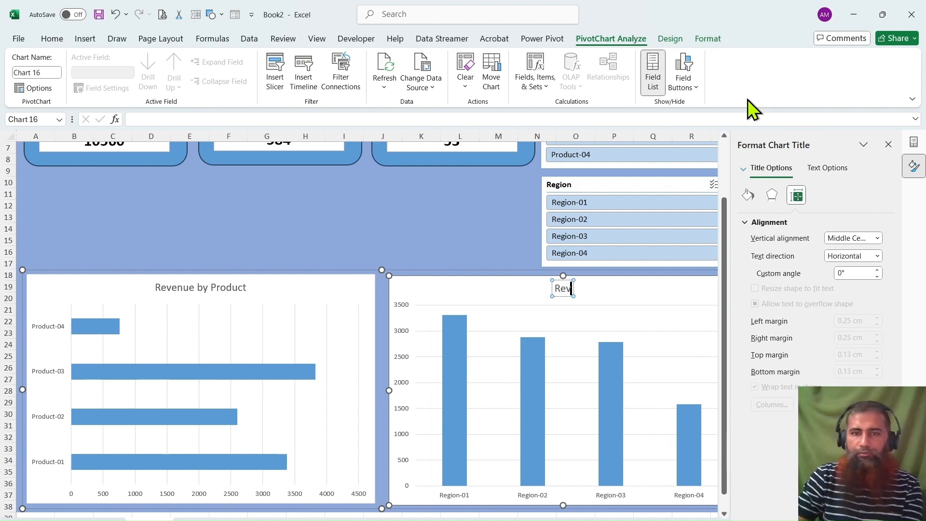
text(enu by Reg)
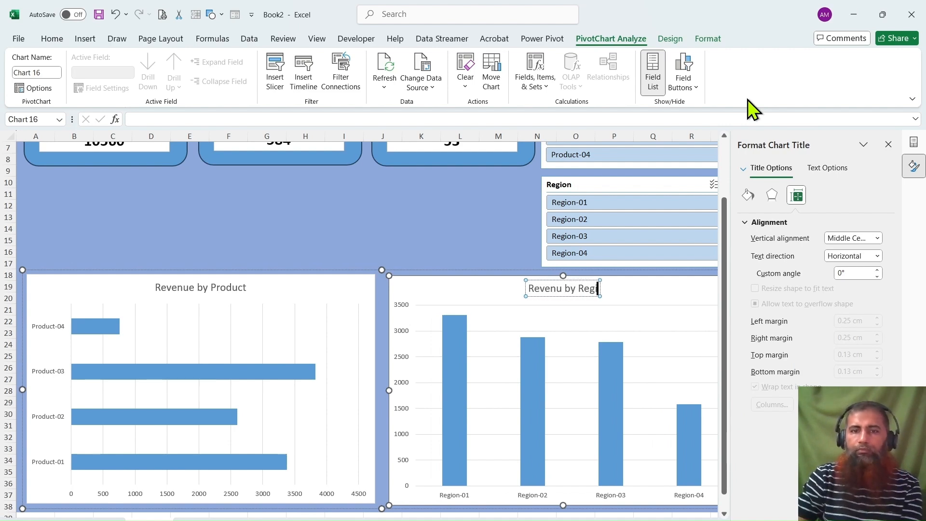
text(ion)
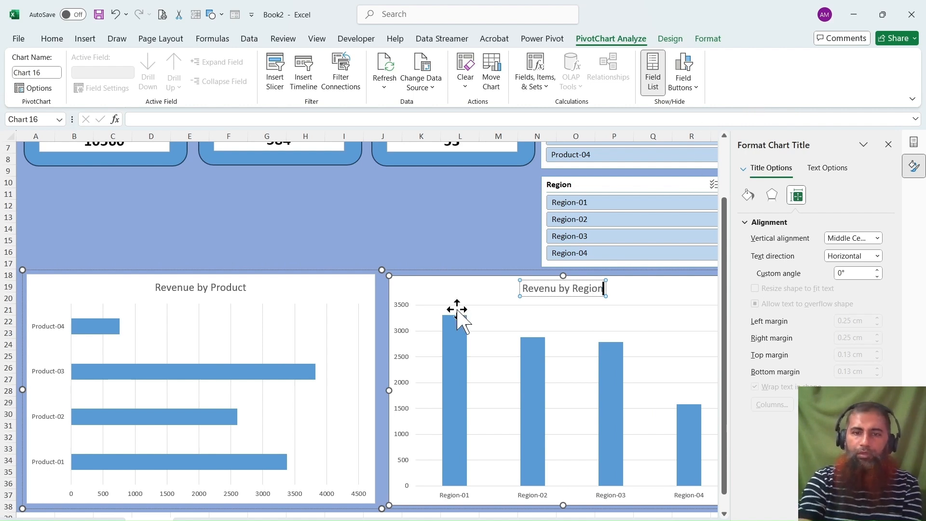
click(560, 289)
text(e)
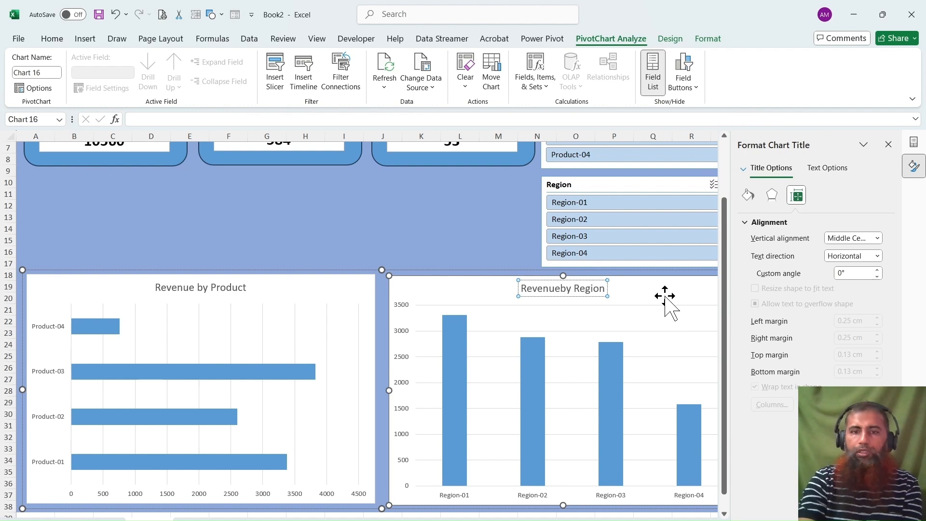
Apply the dark chart style with data labels and a bold white title to the Revenue by Product chart.
click(295, 289)
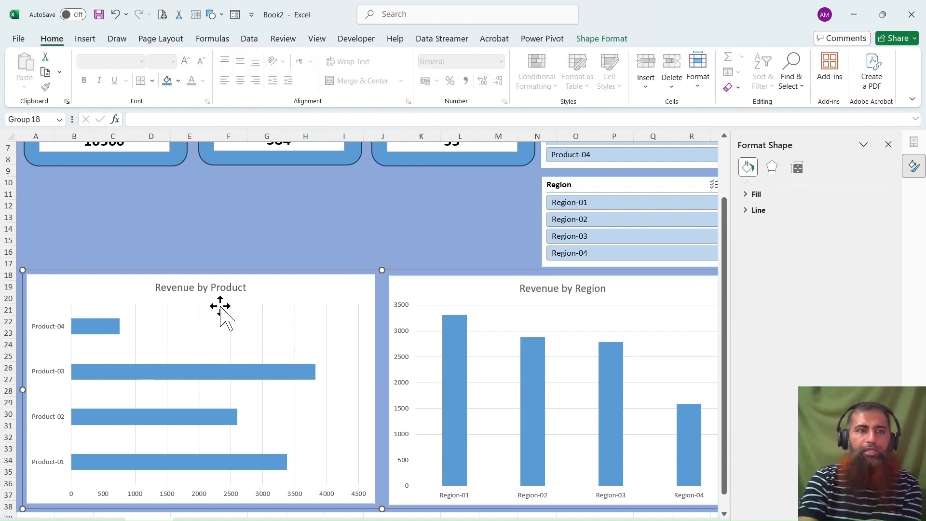
click(305, 300)
click(668, 38)
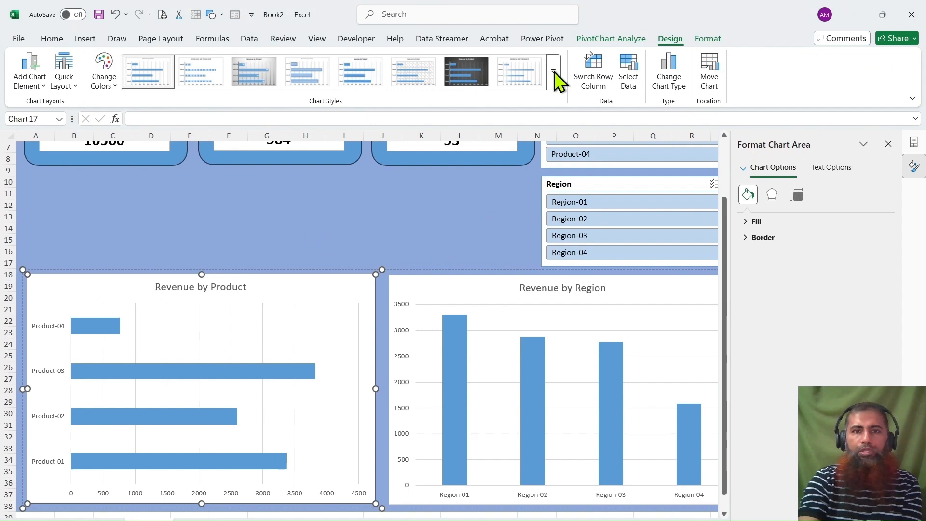
click(480, 72)
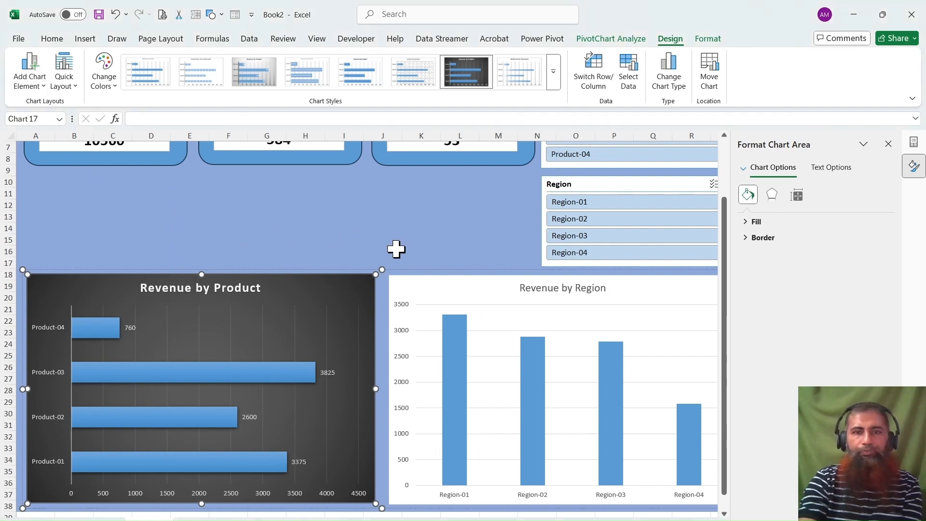
Apply the matching dark chart style with data labels inside the columns to the Revenue by Region chart.
click(514, 285)
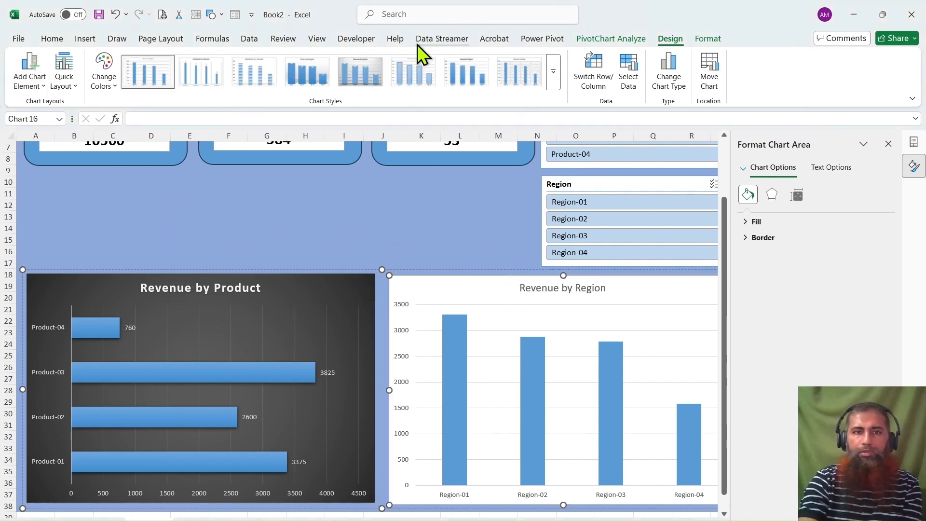
click(483, 289)
click(671, 41)
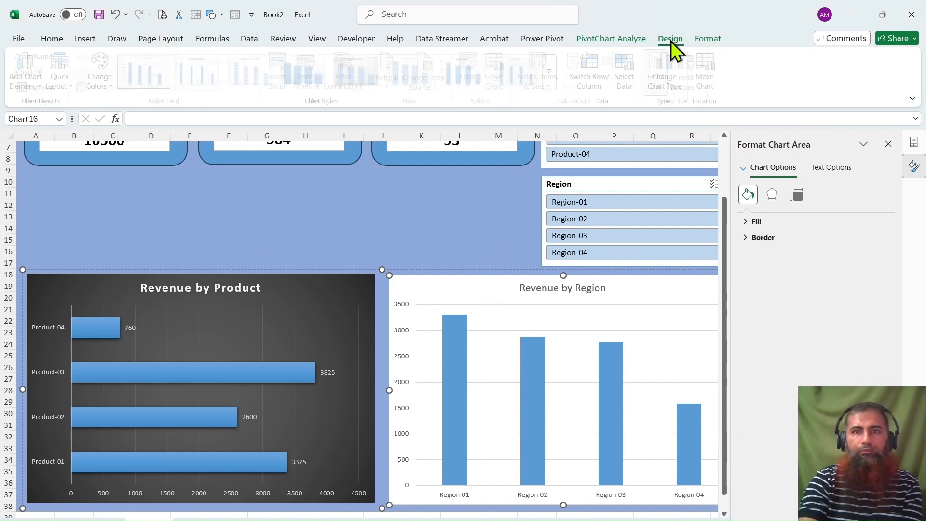
click(349, 79)
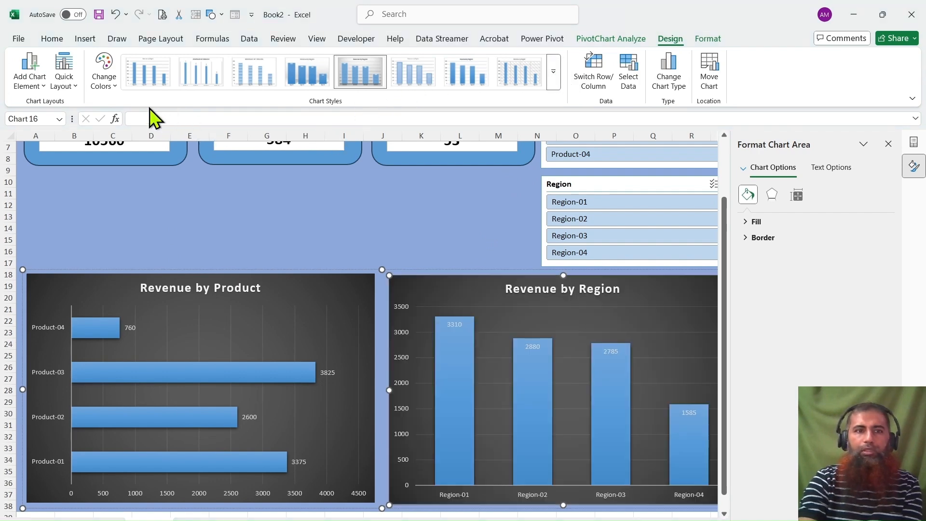
click(150, 108)
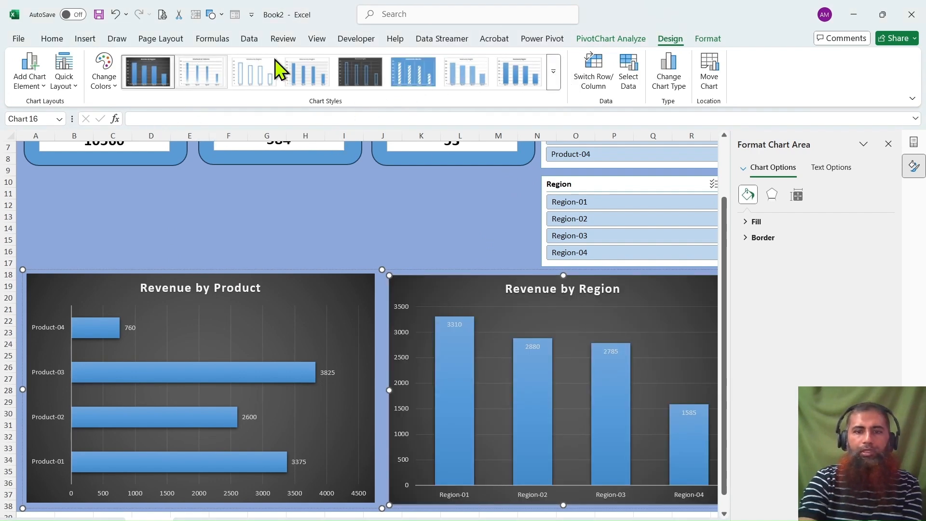
Leave the region chart's editing and close the shape formatting settings to show the dashboard's full width.
click(469, 232)
click(476, 302)
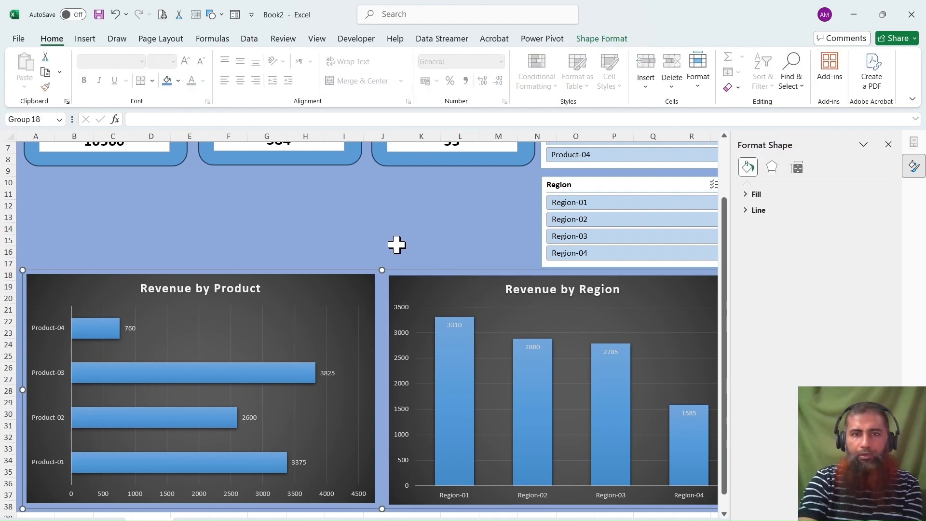
scroll(396, 244, up, 2)
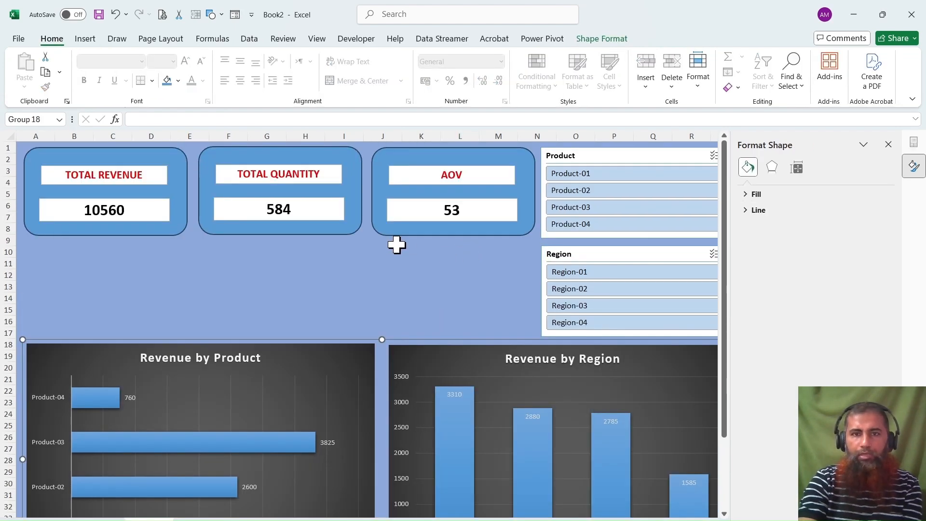
click(888, 145)
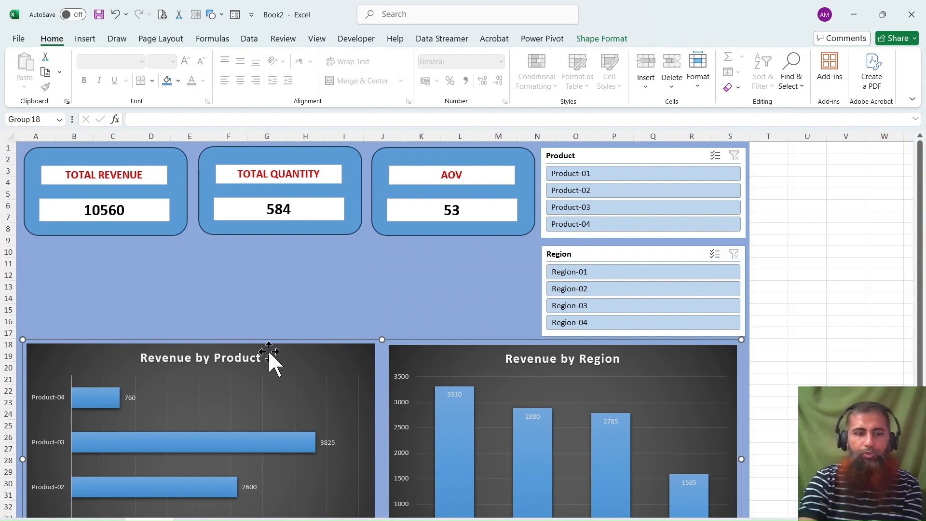
Copy the Date timeline from the PivotTable sheet onto the dashboard and stretch it beneath the three KPI cards, up to the Region slicer.
click(95, 520)
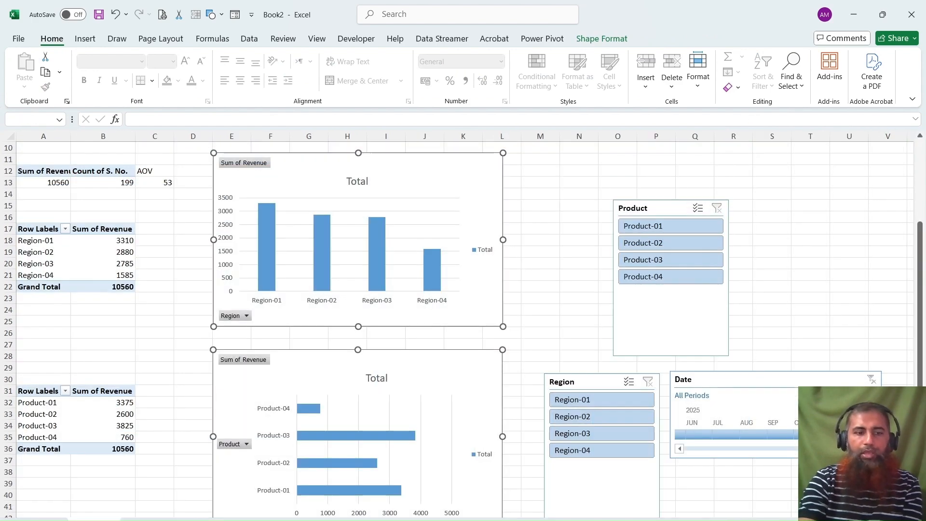
click(757, 372)
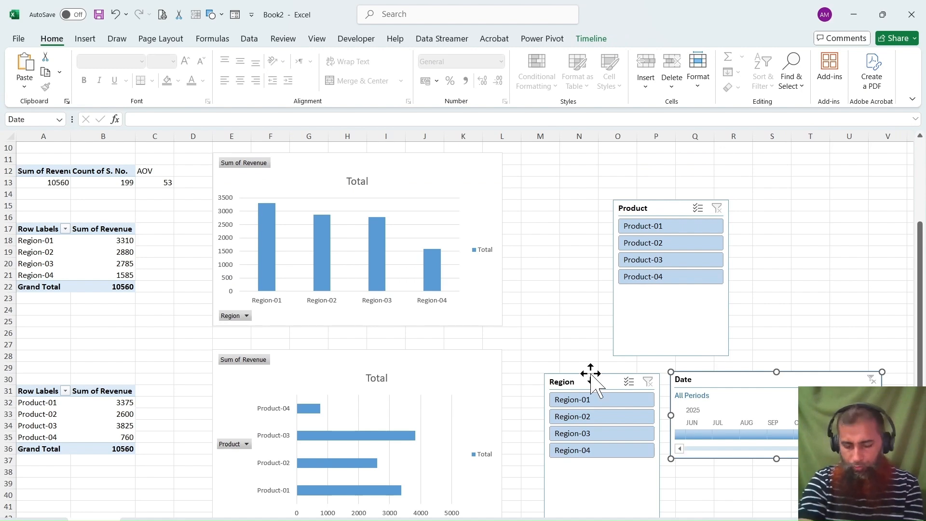
click(147, 520)
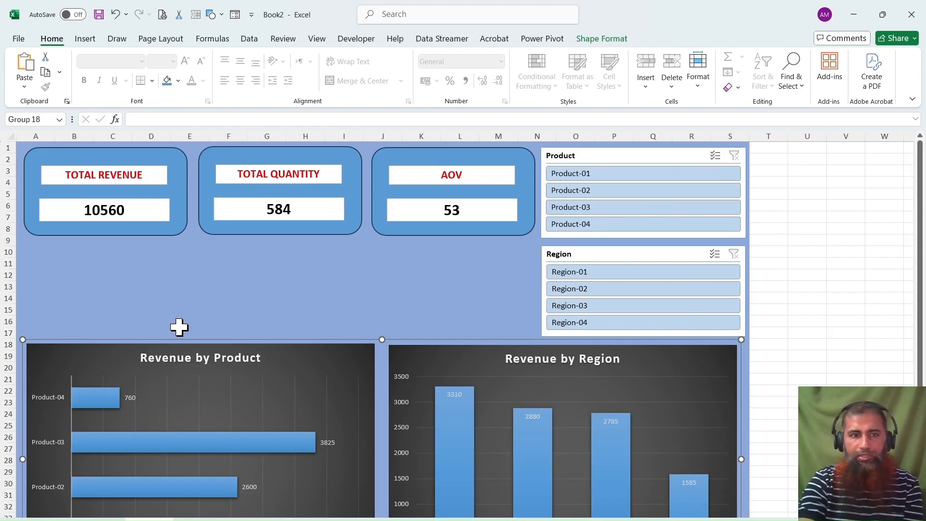
click(179, 302)
key(ctrl+v)
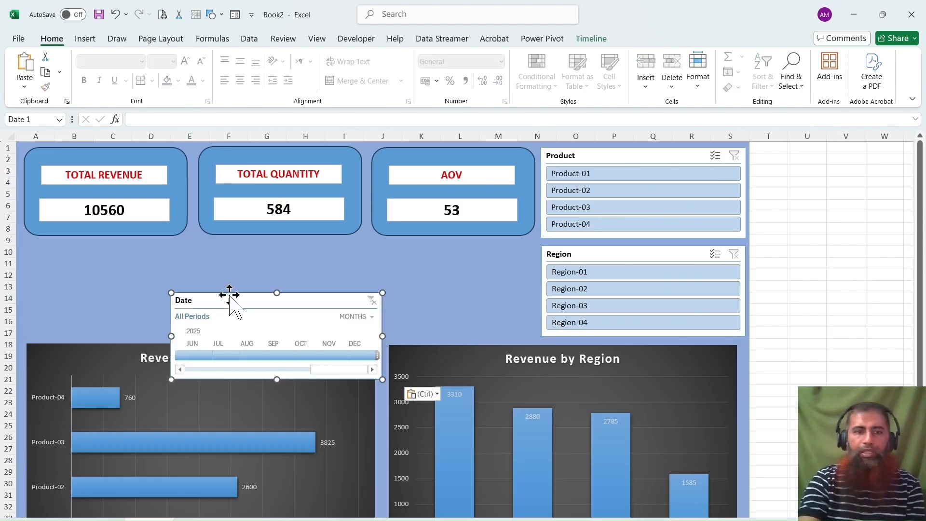
drag(231, 299, 89, 249)
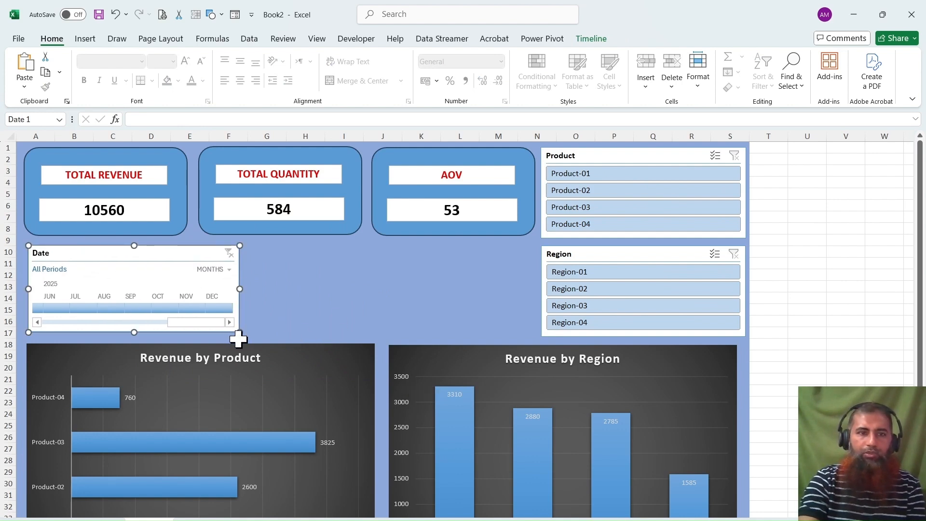
drag(239, 332, 535, 332)
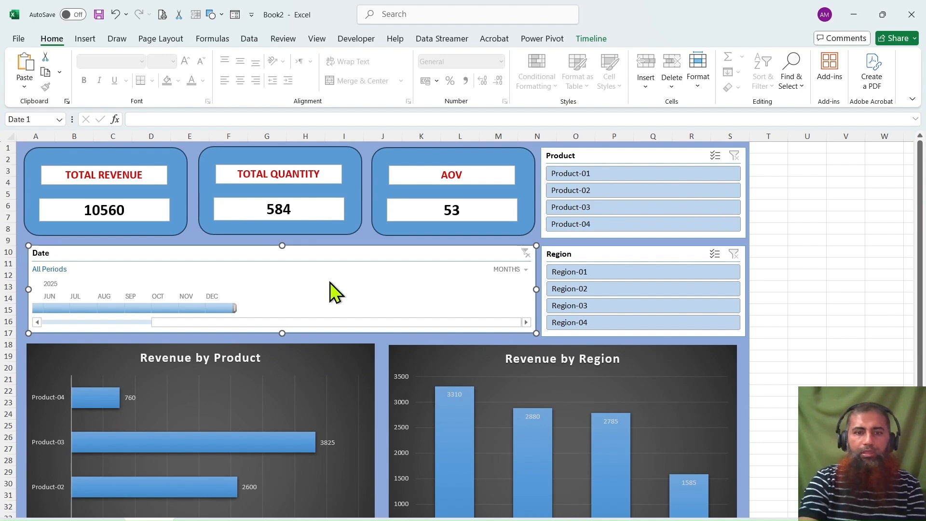
click(666, 152)
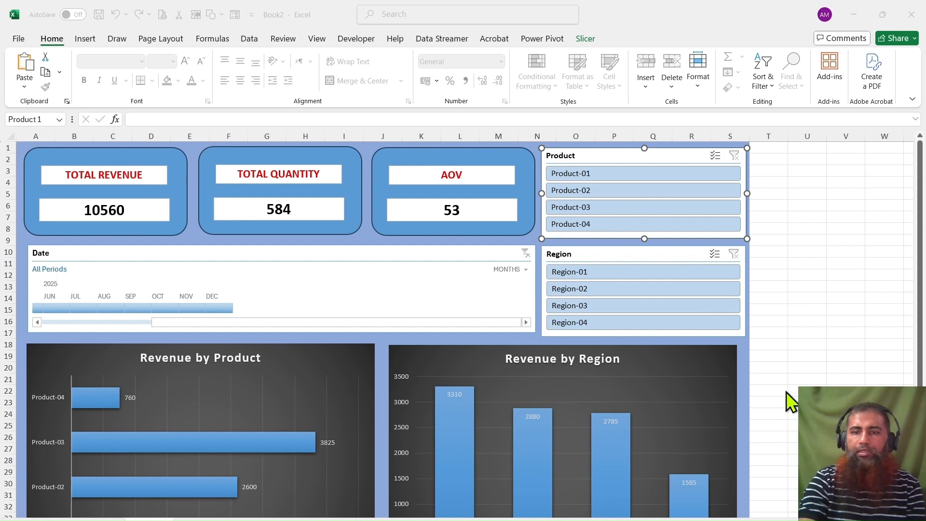
click(665, 256)
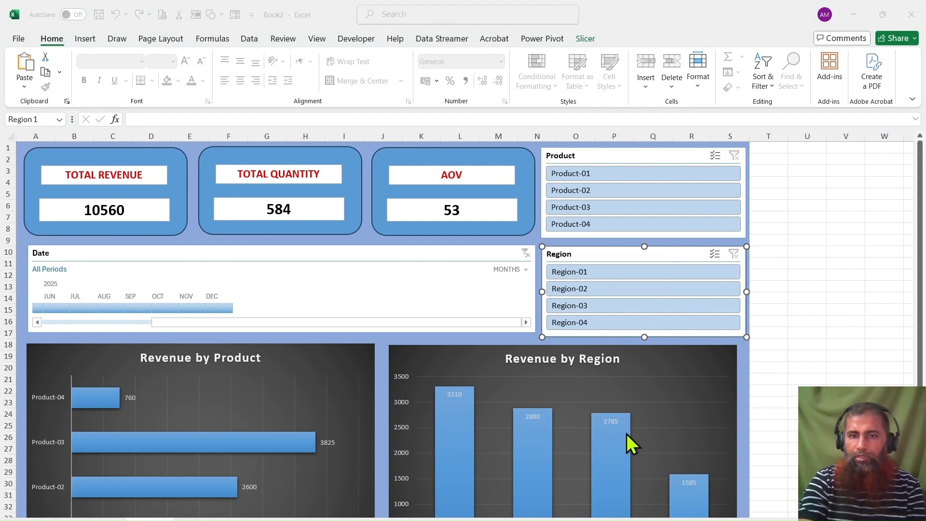
click(346, 253)
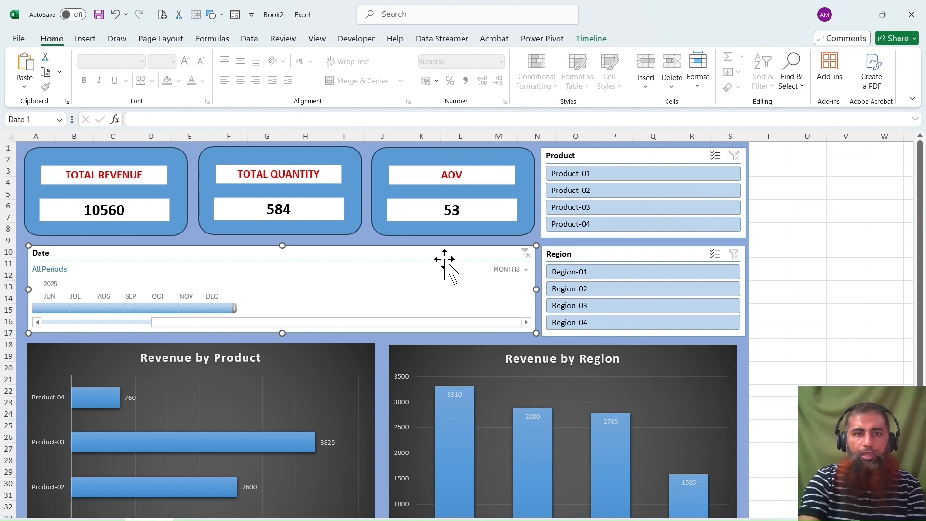
Apply the dark blue slicer style with solid buttons and white text to the Product and Region slicers.
click(635, 155)
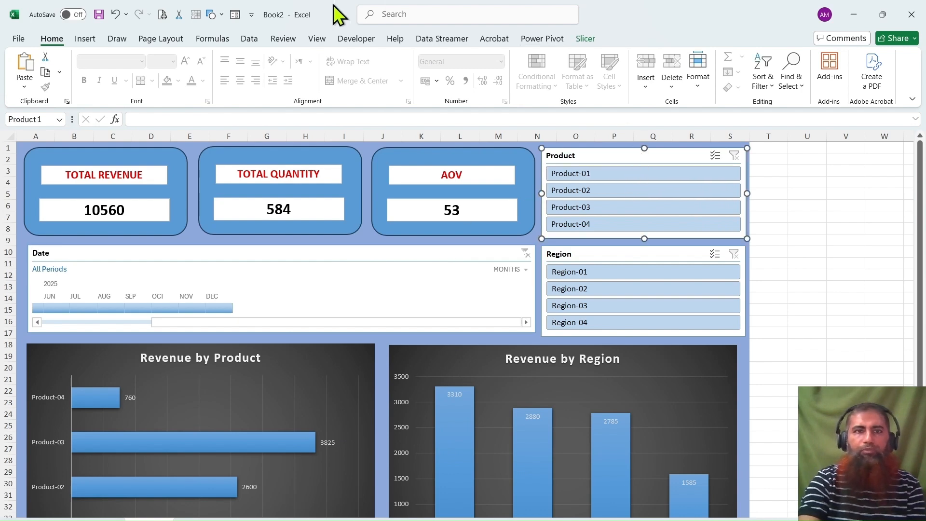
click(578, 38)
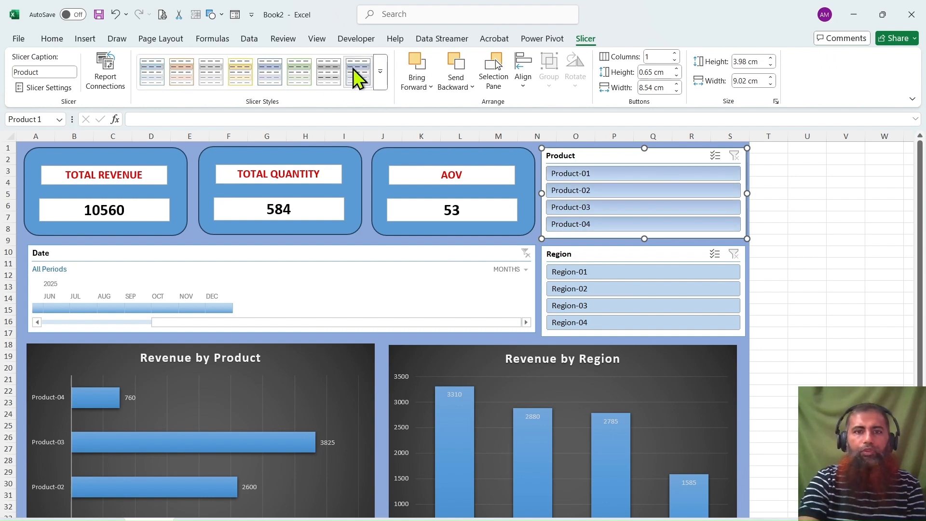
click(270, 71)
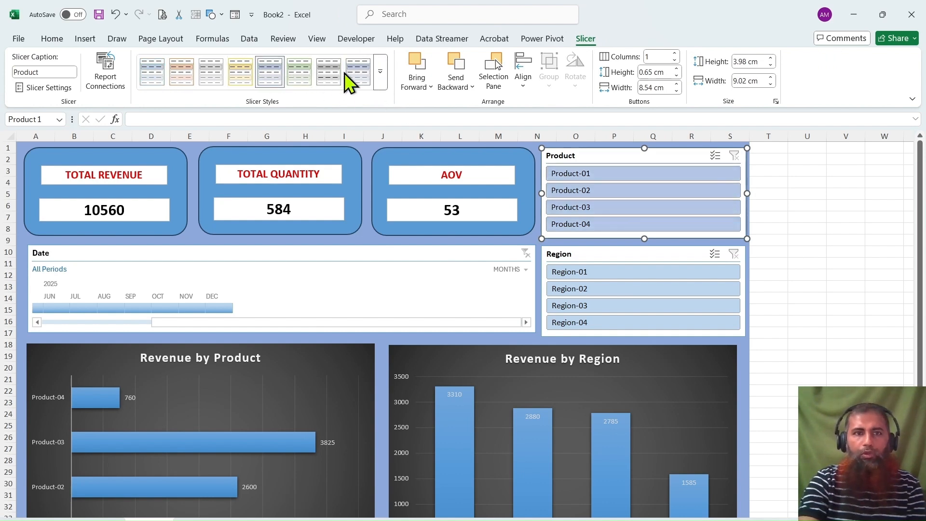
click(149, 79)
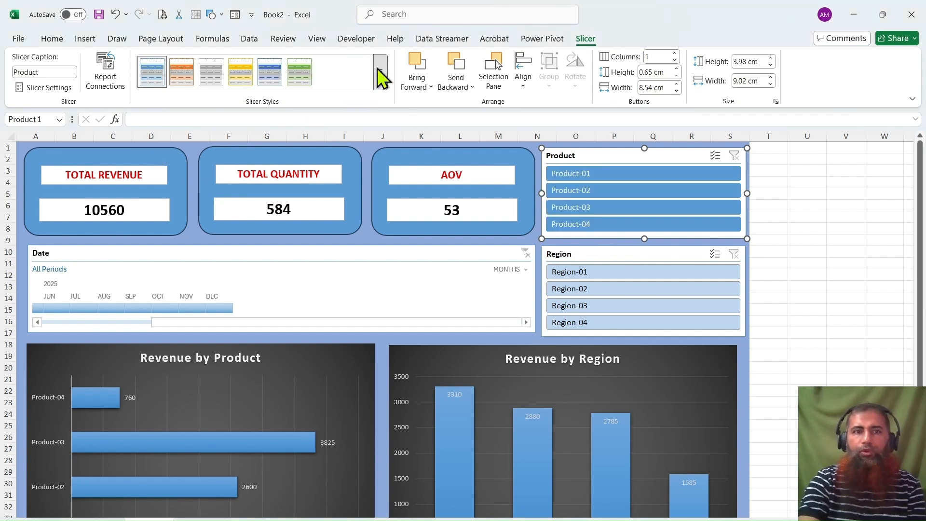
click(600, 248)
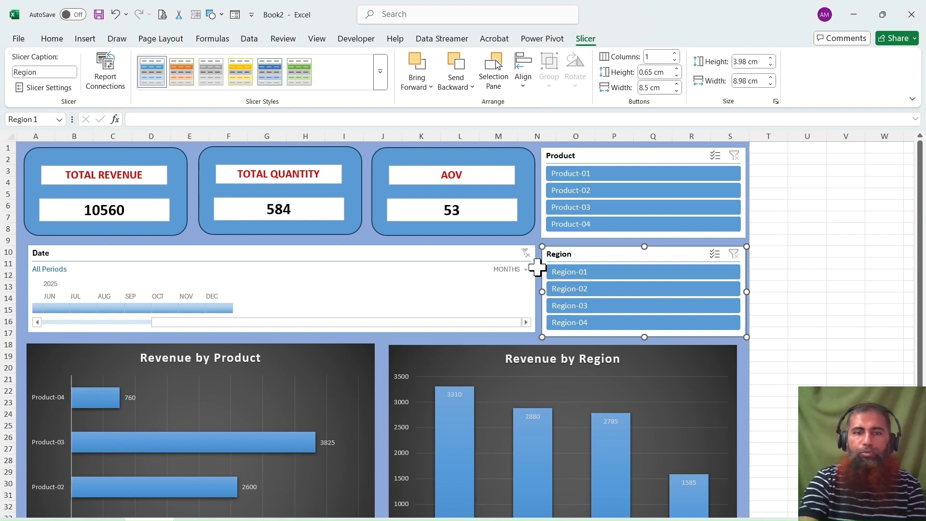
Apply the dark blue timeline style to the Date timeline and center it vertically between the KPI cards and the charts.
click(425, 257)
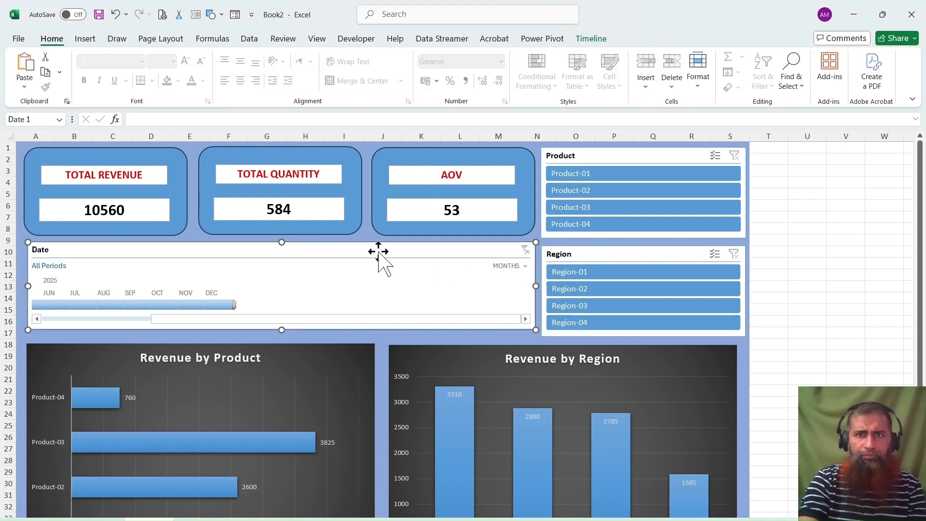
click(589, 38)
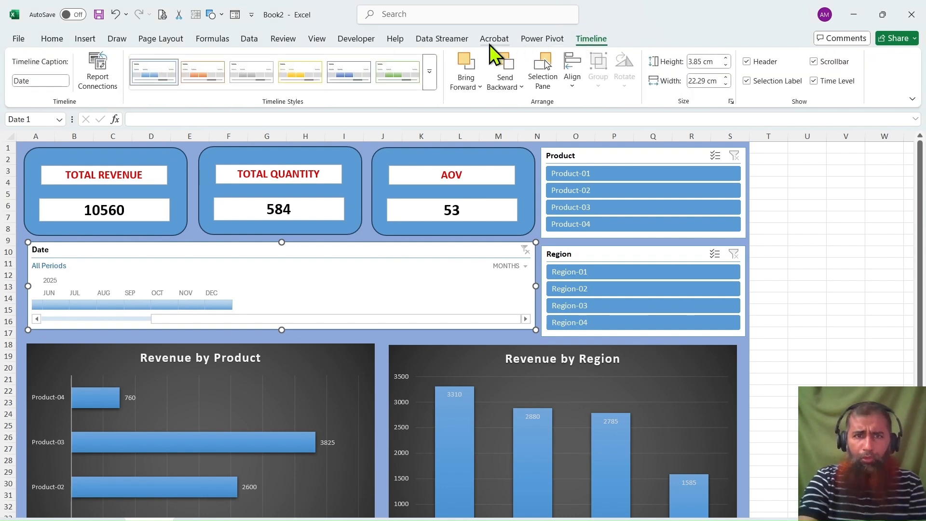
click(349, 71)
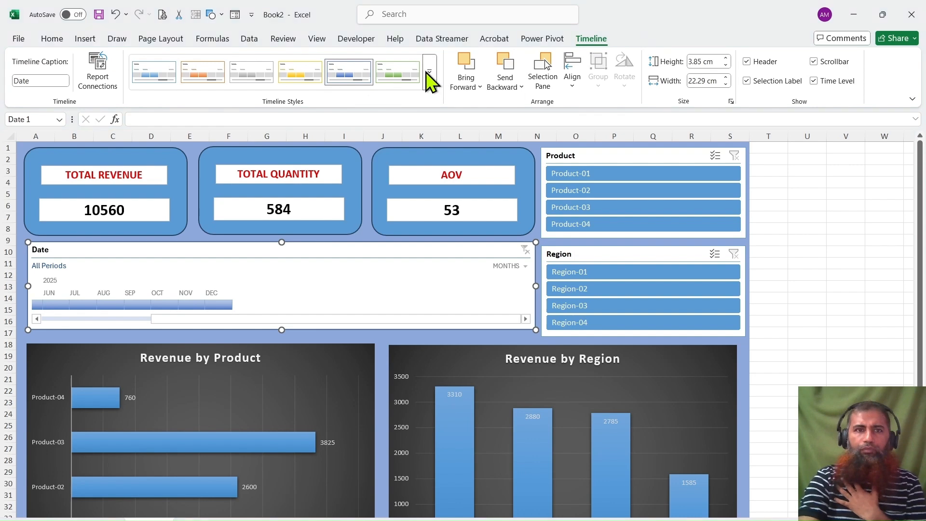
click(158, 87)
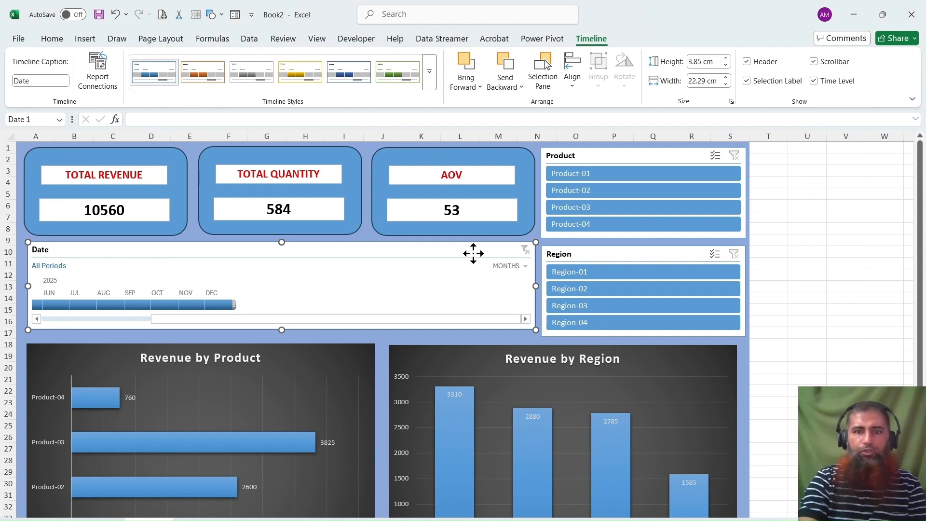
drag(474, 253, 473, 255)
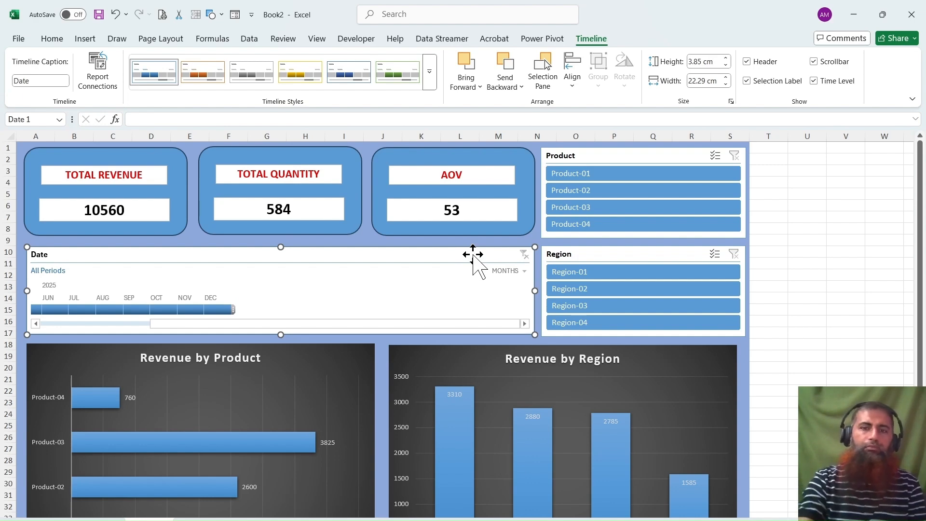
click(806, 207)
Test the Product slicer by filtering the dashboard to each product in turn, from Product-01 to Product-04, and clear the filter.
scroll(191, 290, down, 4)
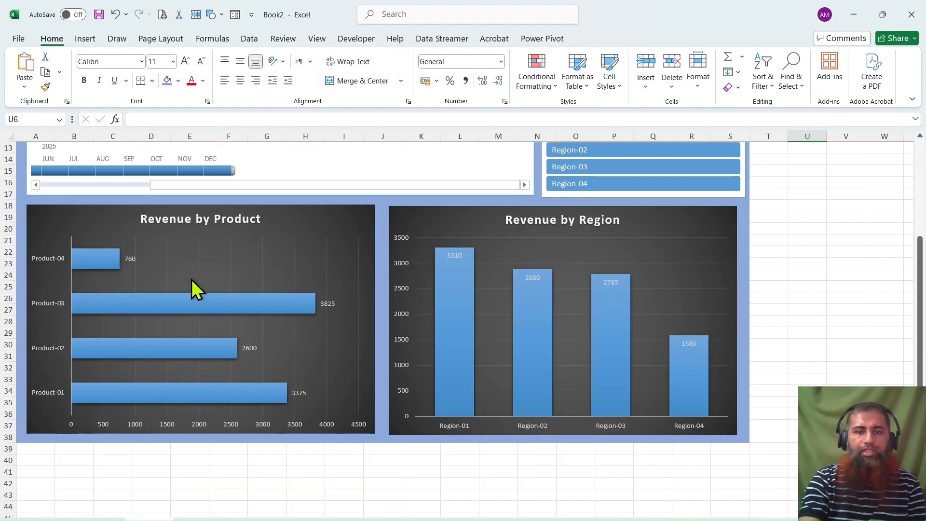
scroll(191, 290, up, 4)
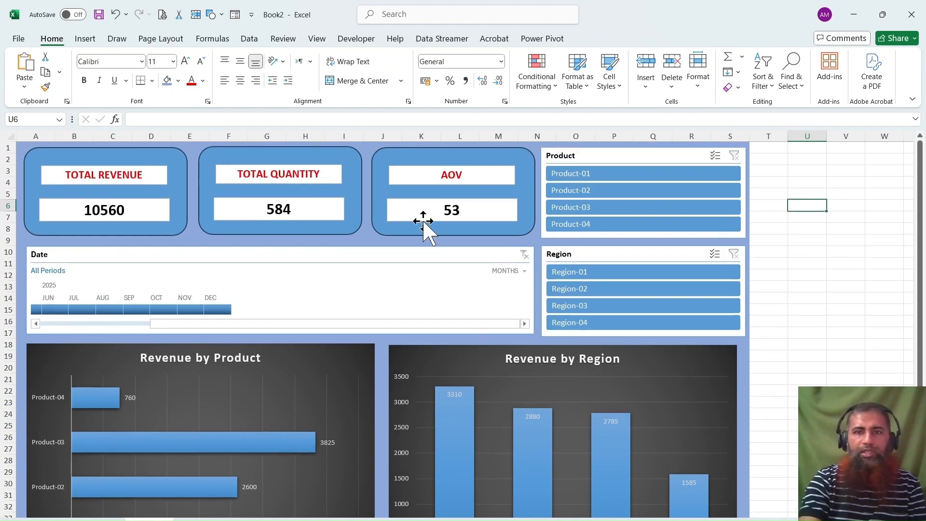
click(581, 173)
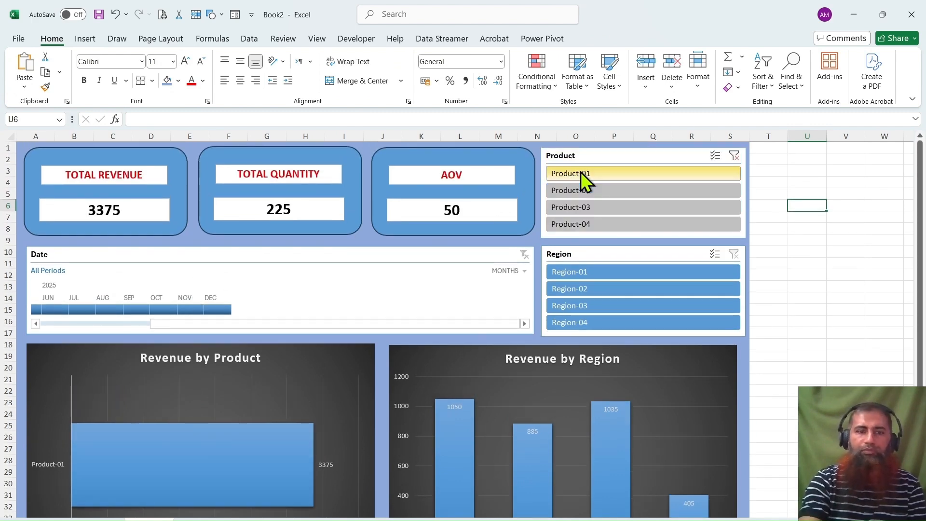
scroll(581, 222, down, 1)
scroll(581, 222, up, 1)
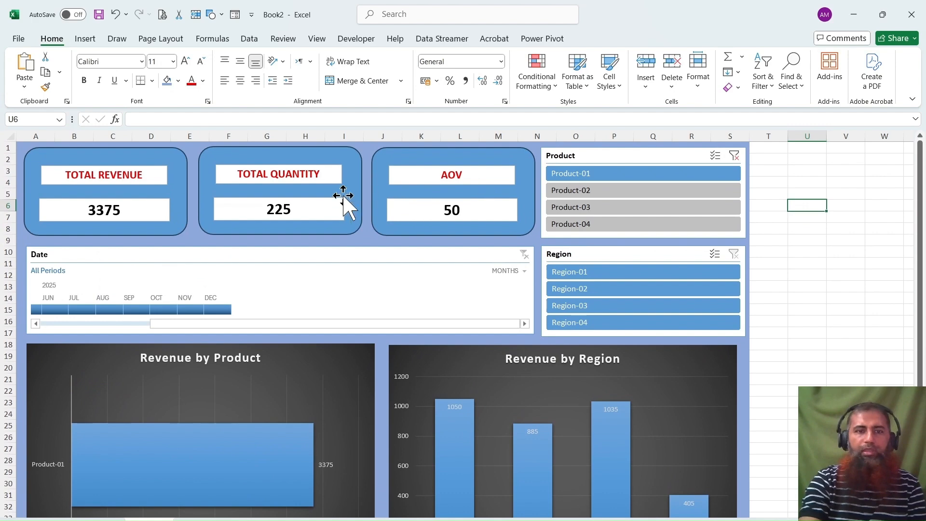
click(577, 188)
click(567, 207)
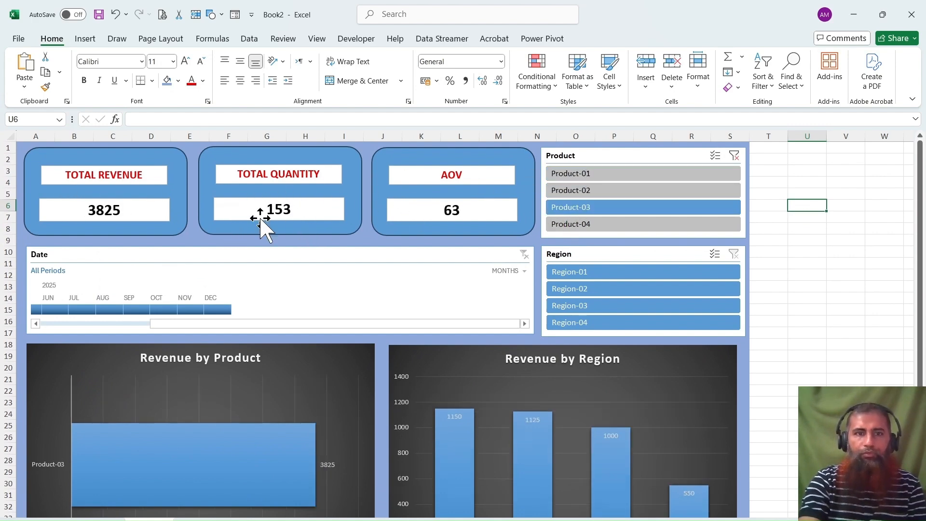
click(573, 223)
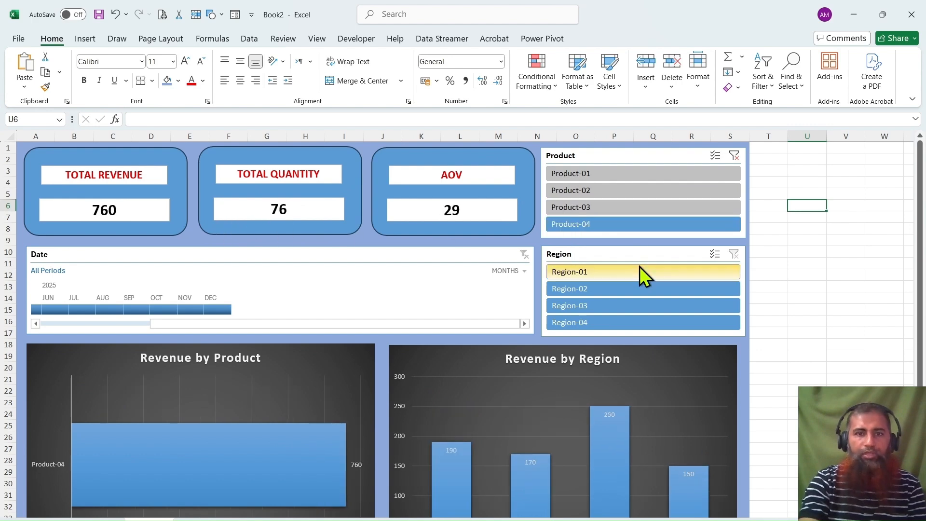
click(733, 157)
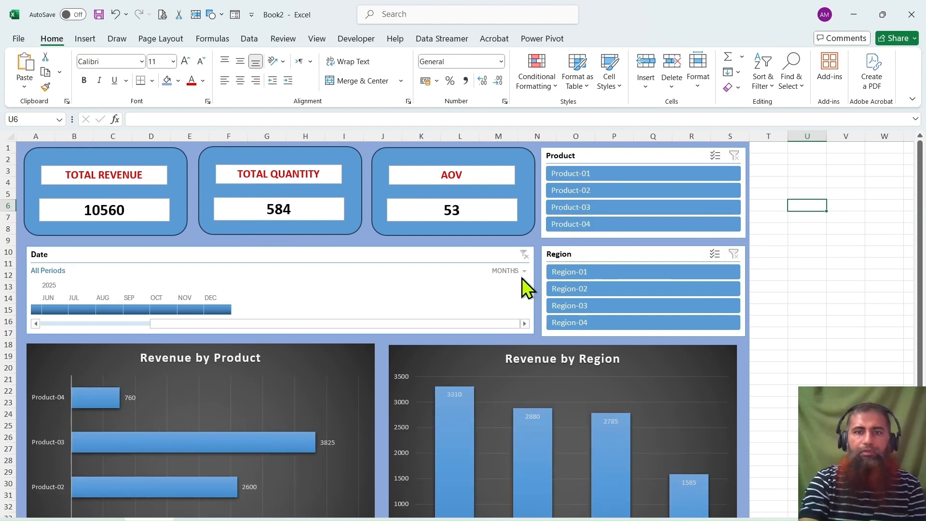
Test the Region slicer by filtering the dashboard to each region in turn, from Region-01 to Region-04, and clear the filter.
click(559, 271)
scroll(516, 309, down, 2)
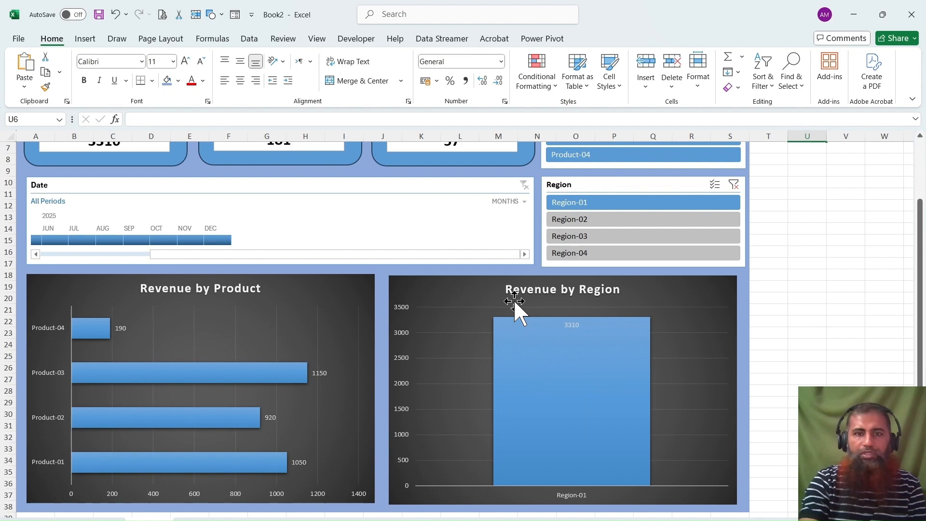
scroll(516, 301, up, 2)
click(606, 288)
click(589, 304)
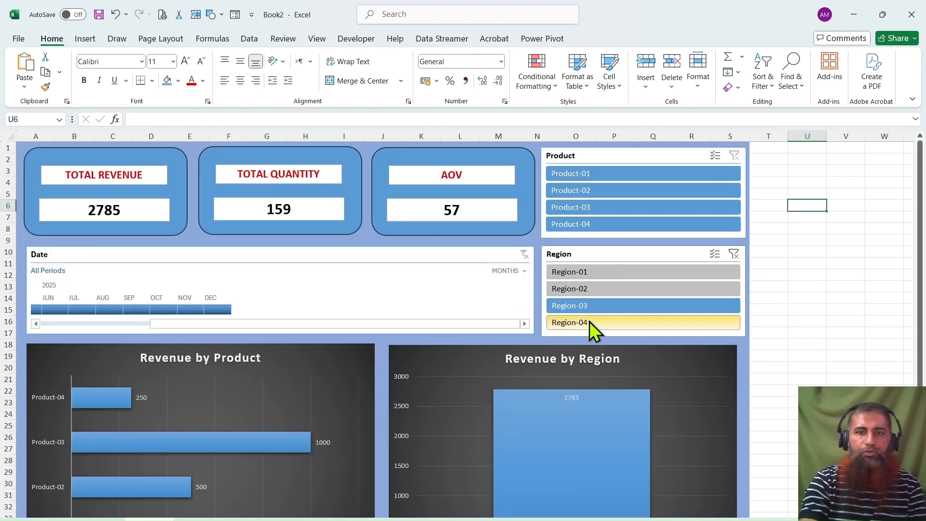
click(589, 322)
click(735, 254)
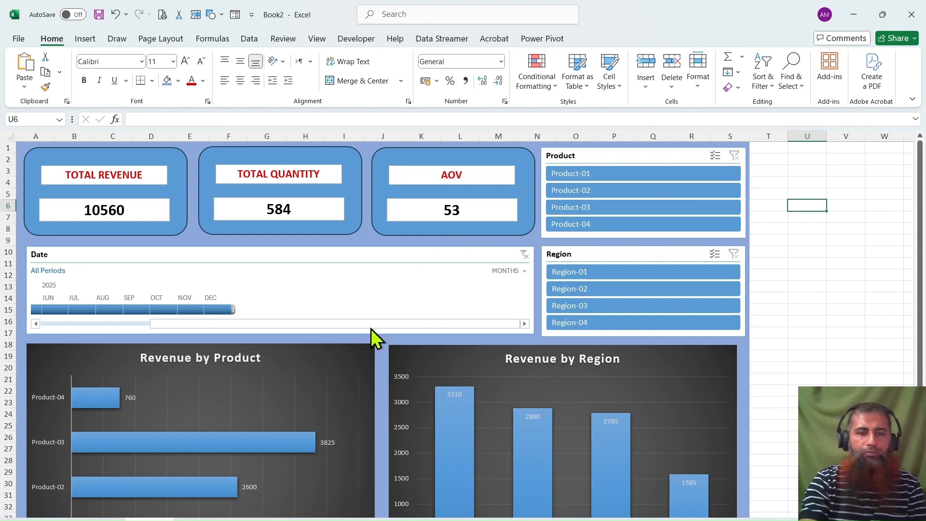
Filter the dashboard to May 2024 with the Date timeline and check the KPI cards and both charts.
drag(371, 329, 190, 331)
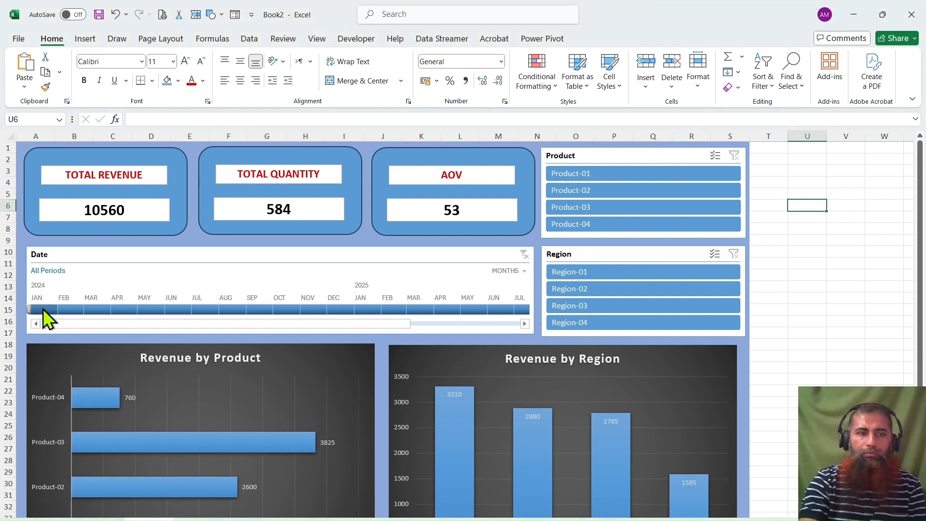
drag(42, 309, 149, 308)
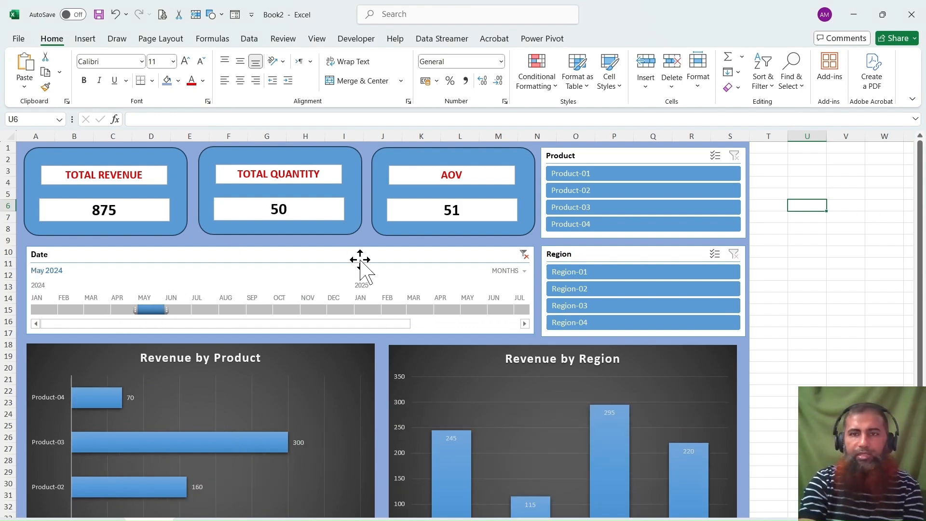
scroll(409, 348, down, 3)
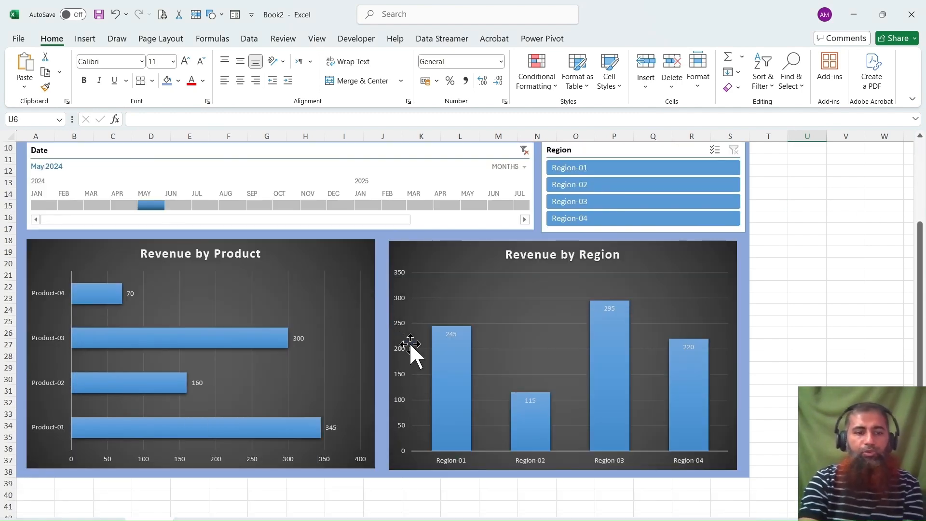
scroll(410, 344, up, 3)
scroll(410, 344, down, 3)
scroll(410, 344, up, 3)
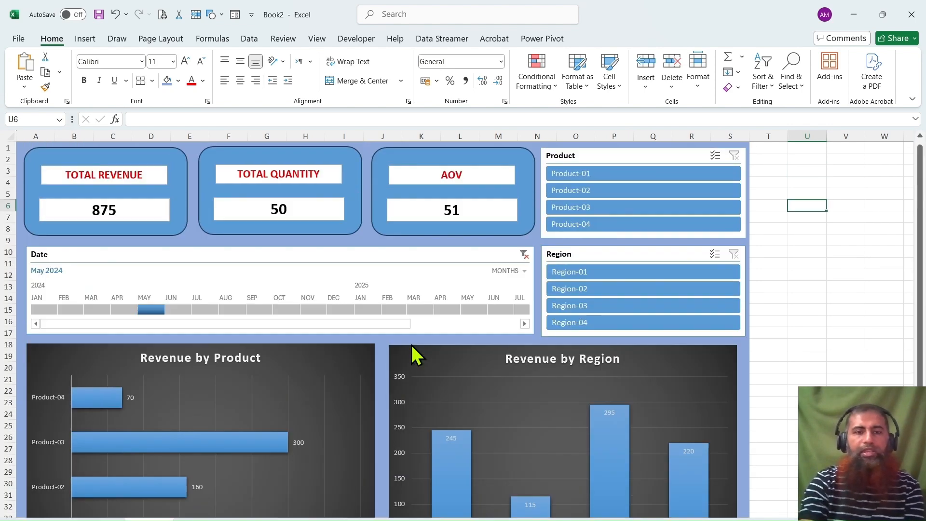
scroll(336, 335, down, 3)
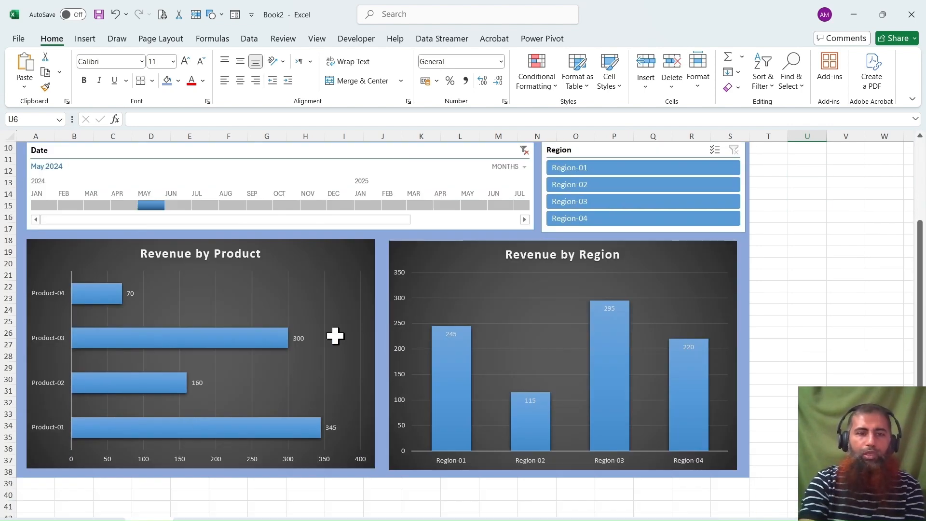
scroll(336, 335, up, 3)
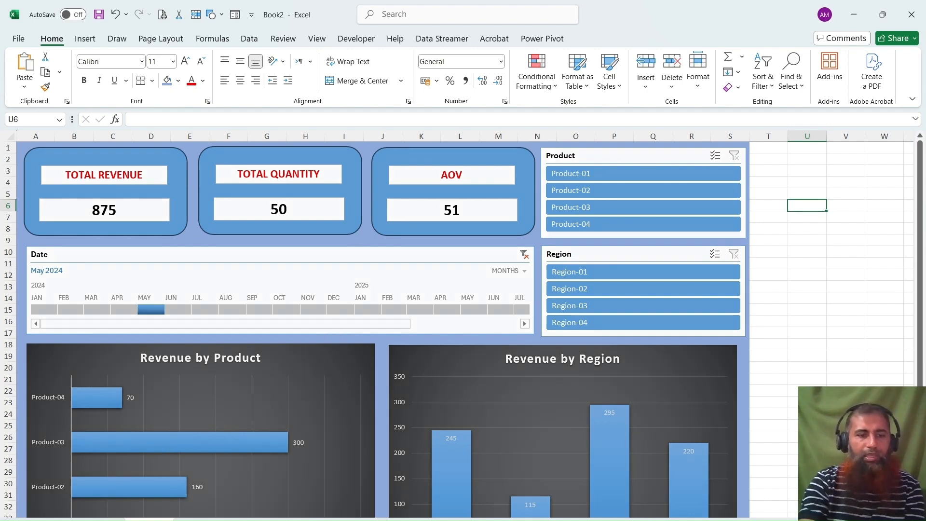
Return to the sheet containing the source PivotTables and charts.
click(100, 520)
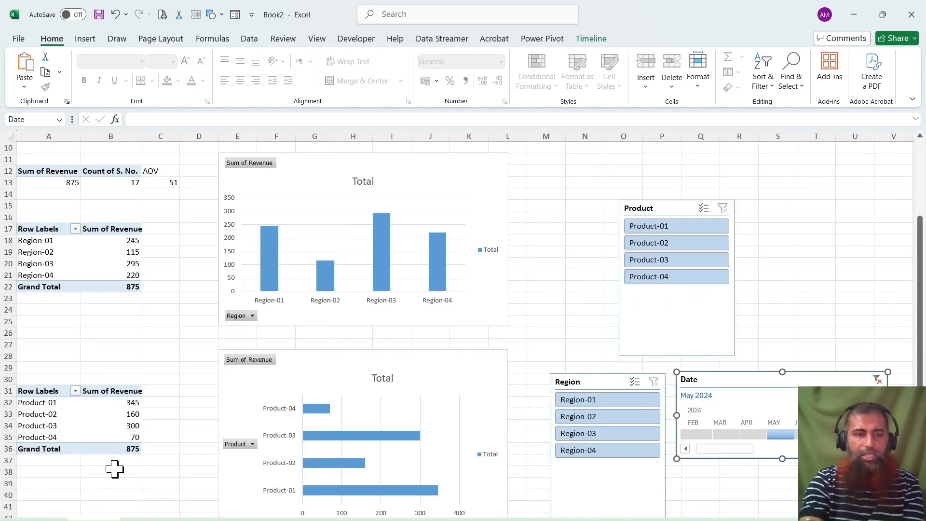